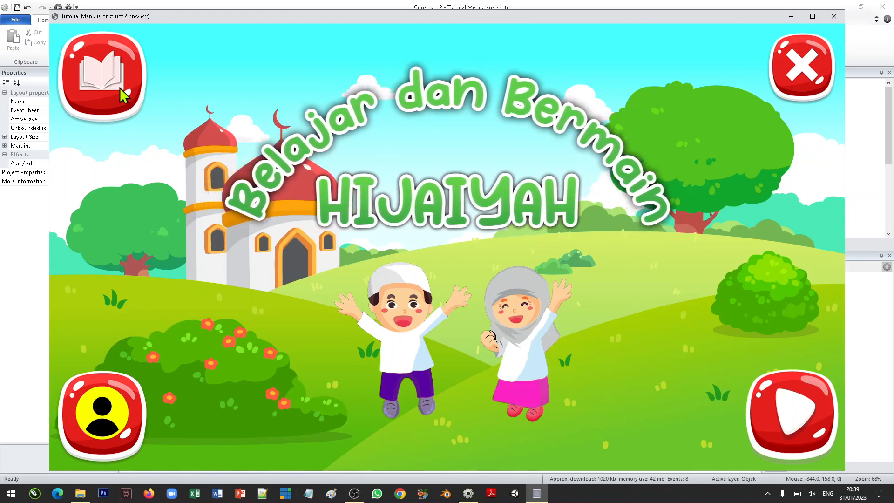
Step: Test the preview's instructions and developer profile pop-ups, closing each one, and go to the menu page with the play button
click(121, 112)
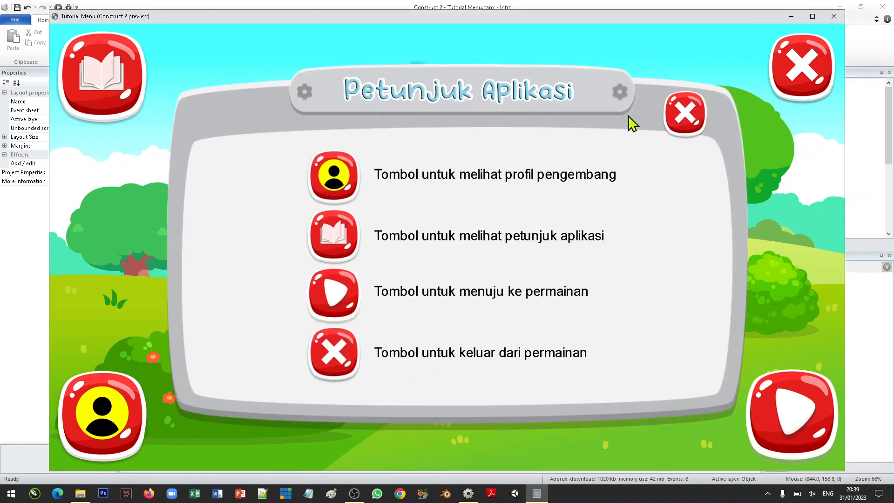
click(687, 119)
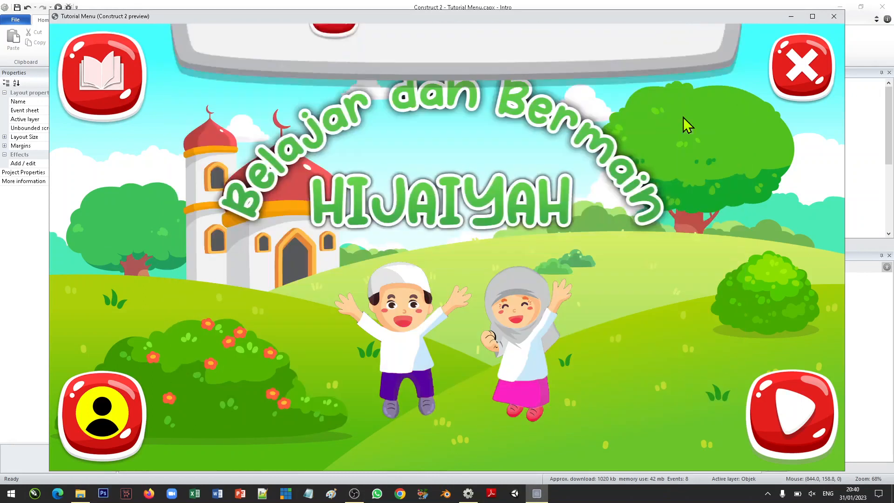
click(105, 419)
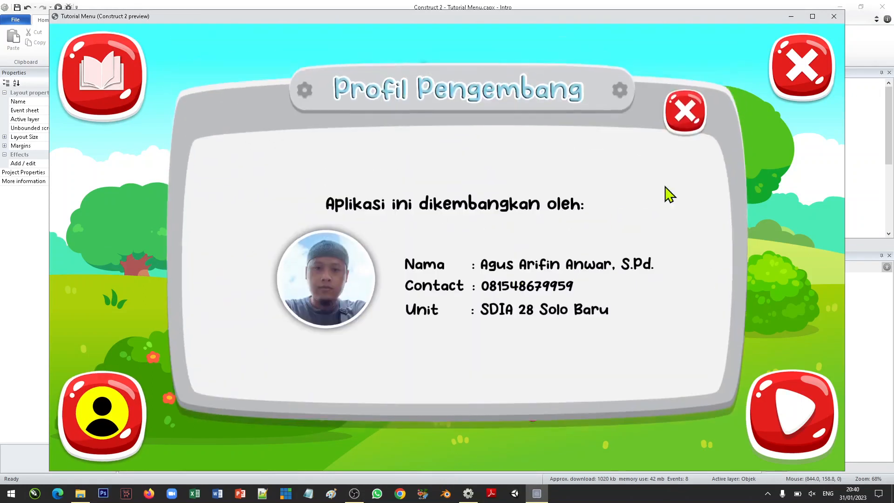
click(684, 114)
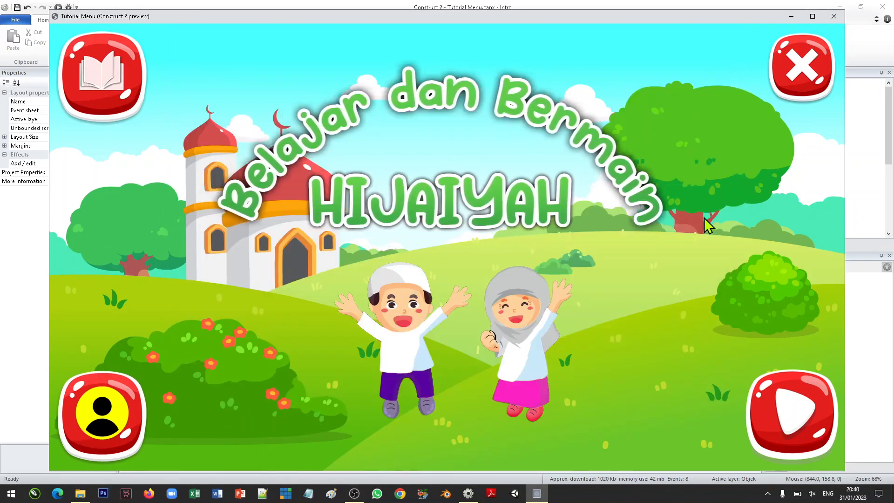
click(793, 412)
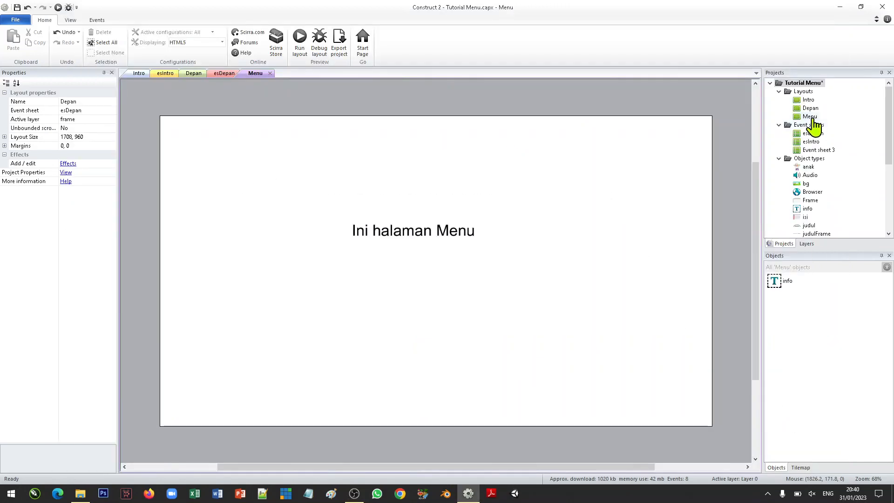
Step: Open the Menu layout and rename its Layer 0 as BG
click(812, 117)
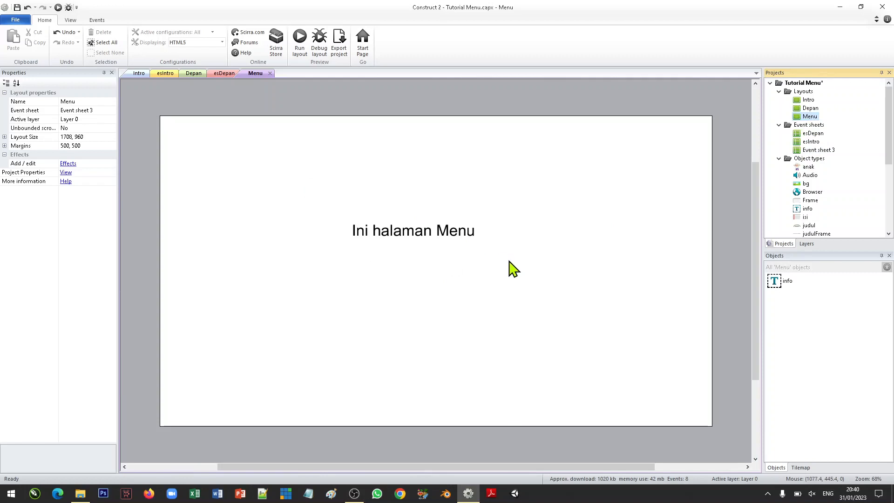
click(805, 244)
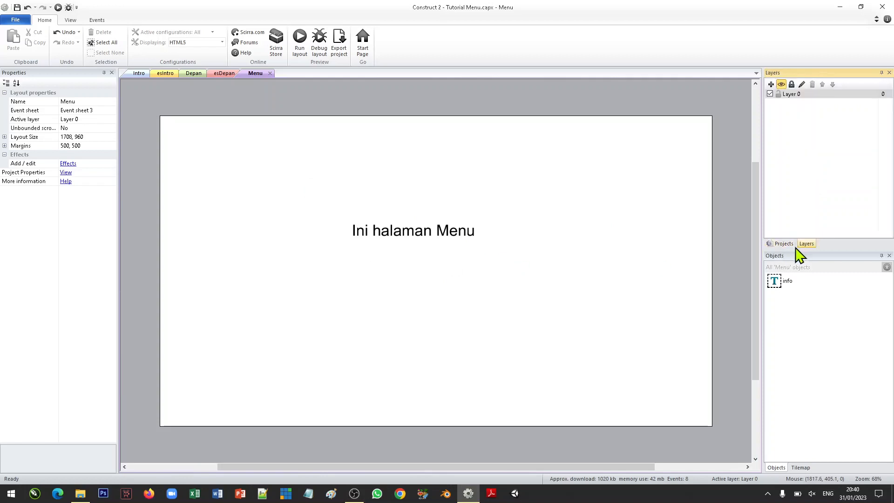
right_click(799, 97)
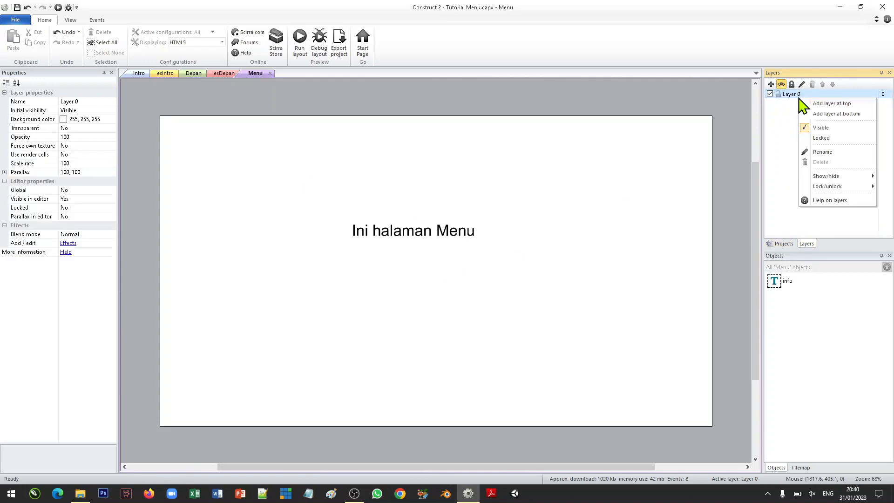
click(833, 155)
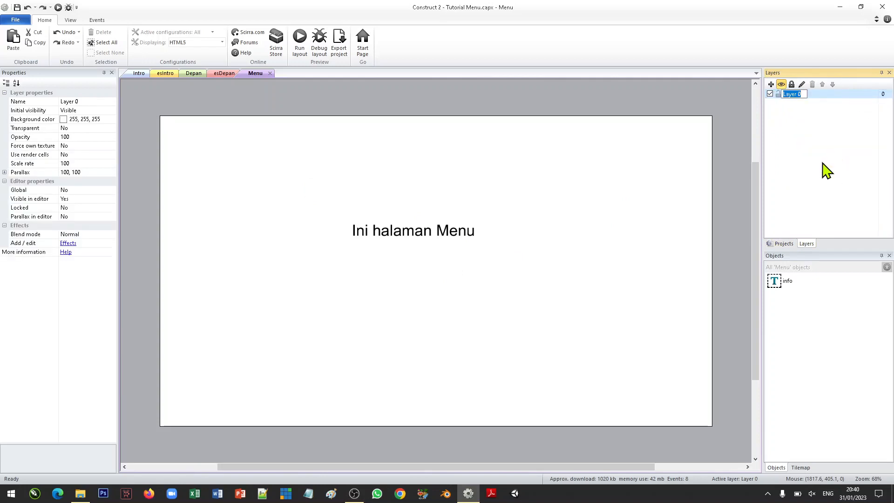
key(Return)
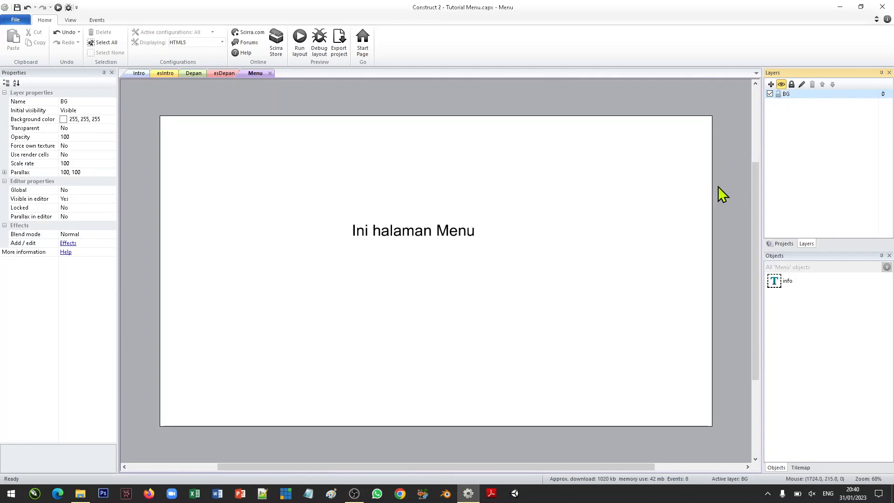
Step: Insert a Sprite object named bg2 on the BG layer of the Menu layout
right_click(313, 171)
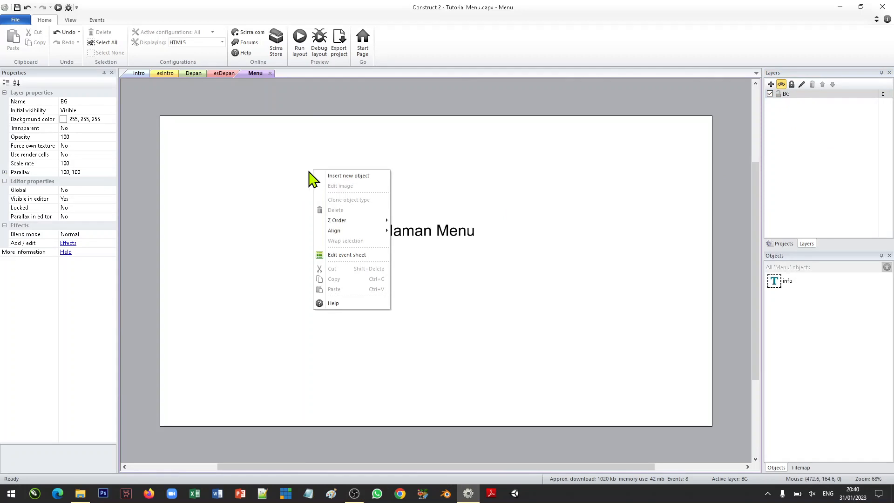
click(348, 176)
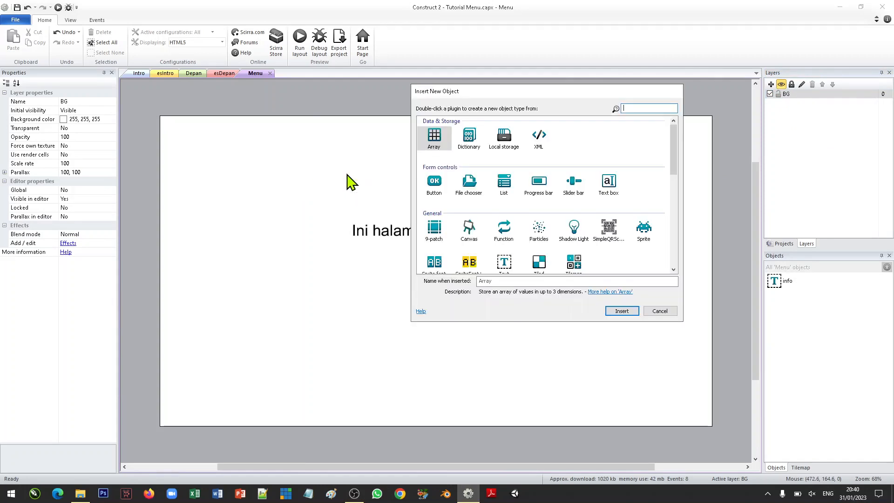
click(644, 231)
click(576, 280)
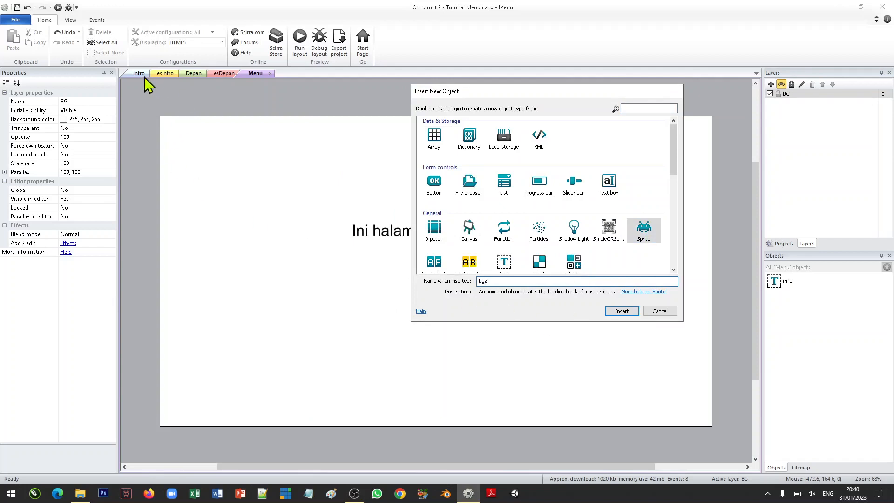
click(622, 311)
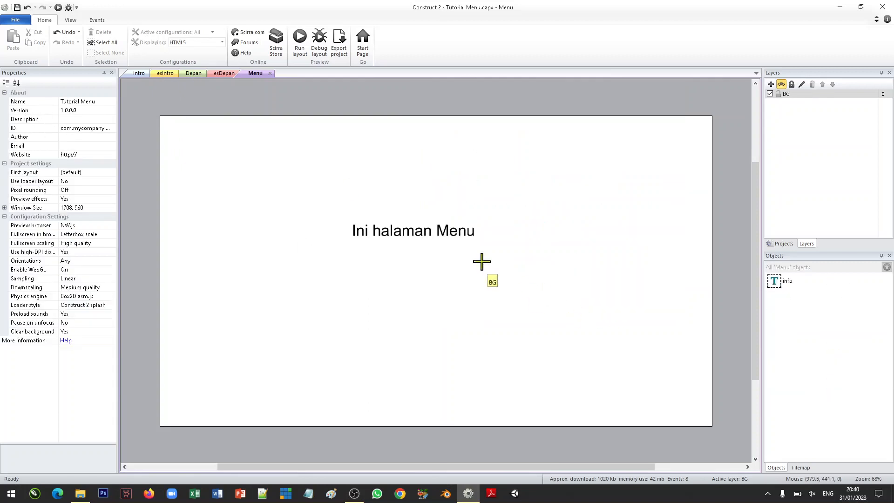
click(344, 185)
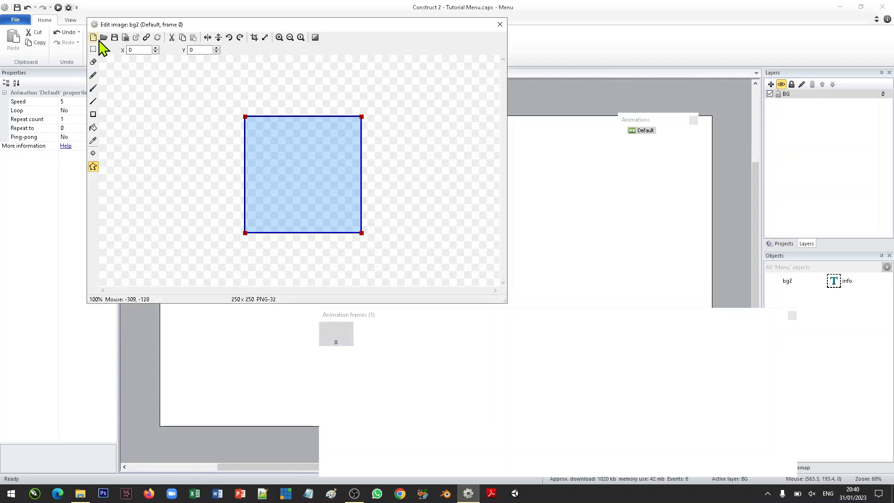
Step: Load BG2.png from the Assets05 folder in 05 POP UP INFORMASI as the bg2 sprite's image and close the image editor
click(104, 37)
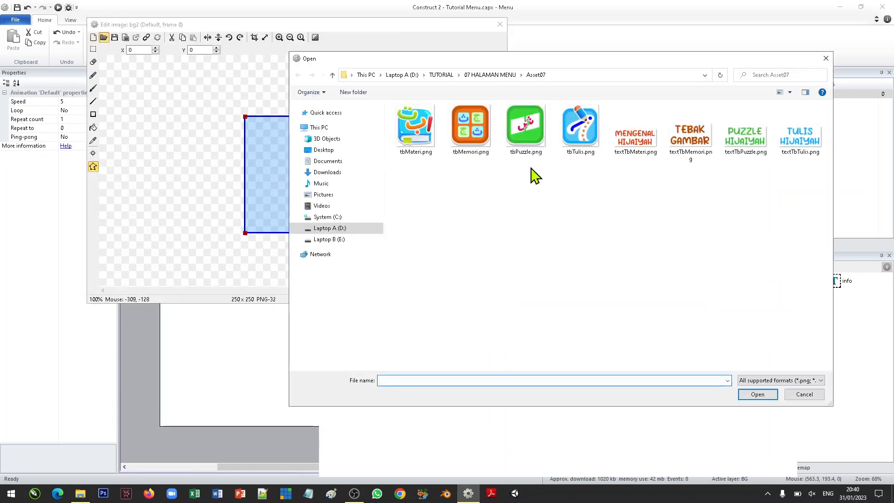
click(441, 76)
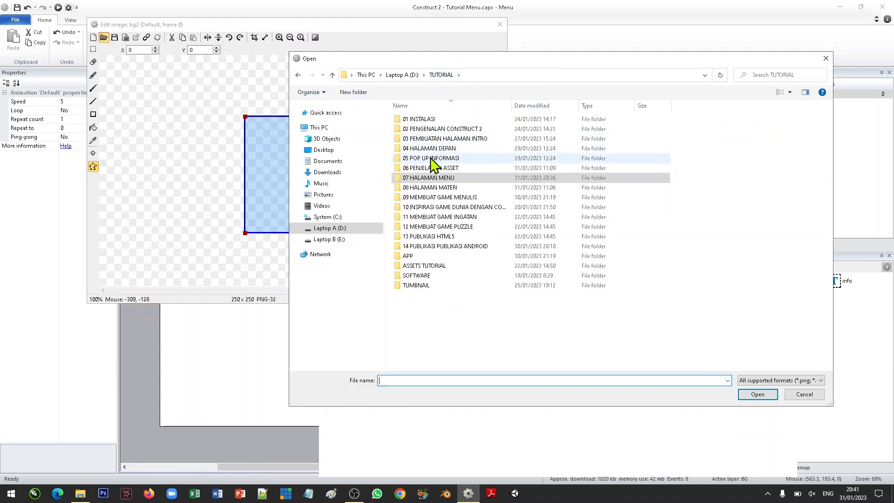
double_click(433, 160)
click(428, 150)
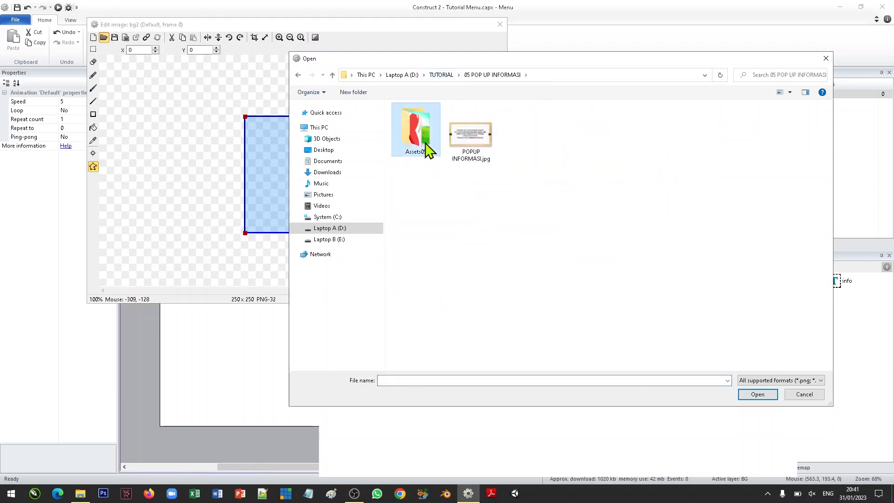
double_click(428, 150)
click(427, 150)
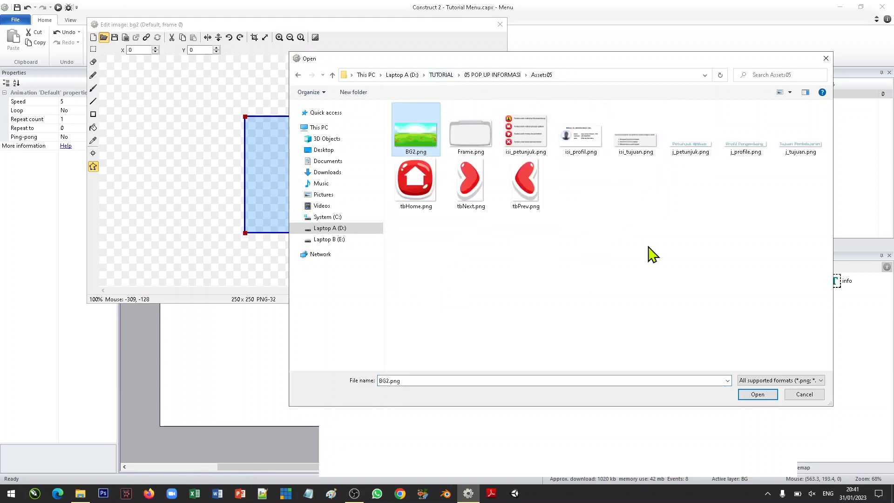
click(758, 394)
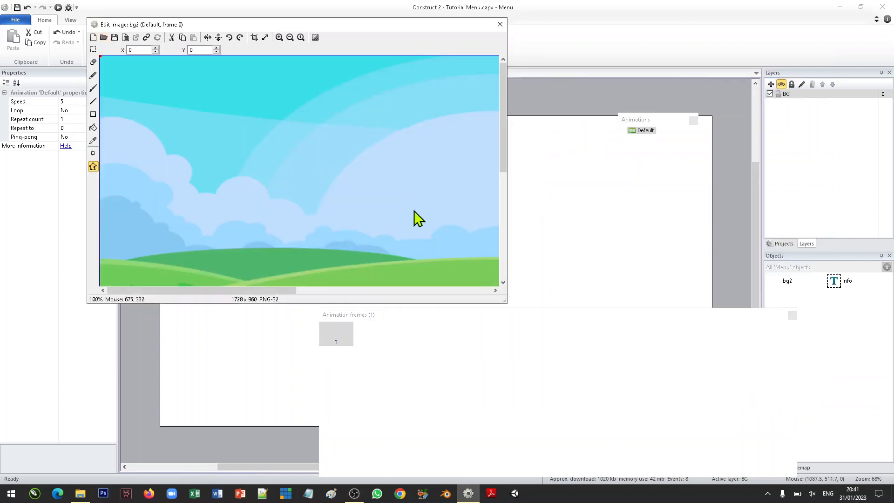
click(500, 25)
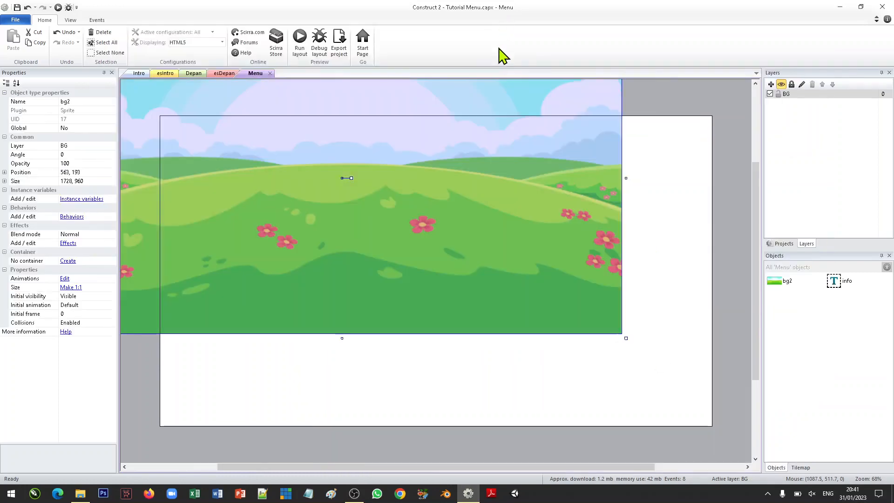
Step: Move the bg2 sprite over the layout area and align it to the window's horizontal and vertical center
drag(444, 171, 526, 277)
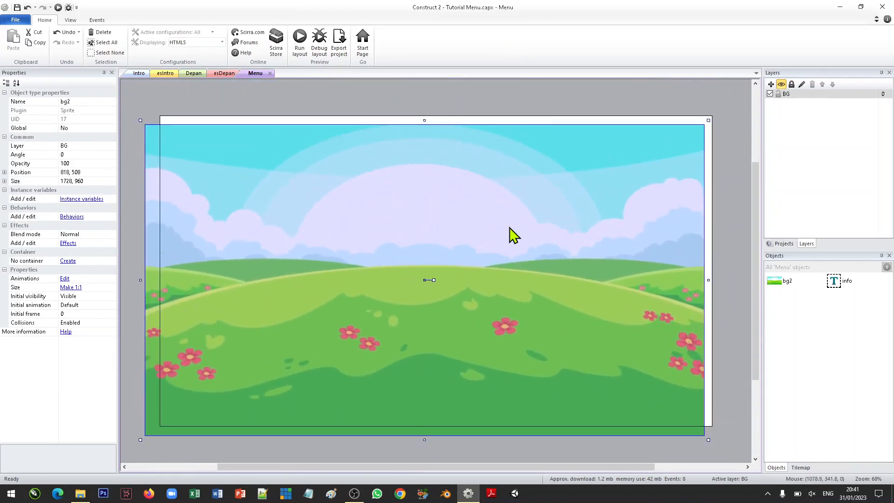
right_click(511, 228)
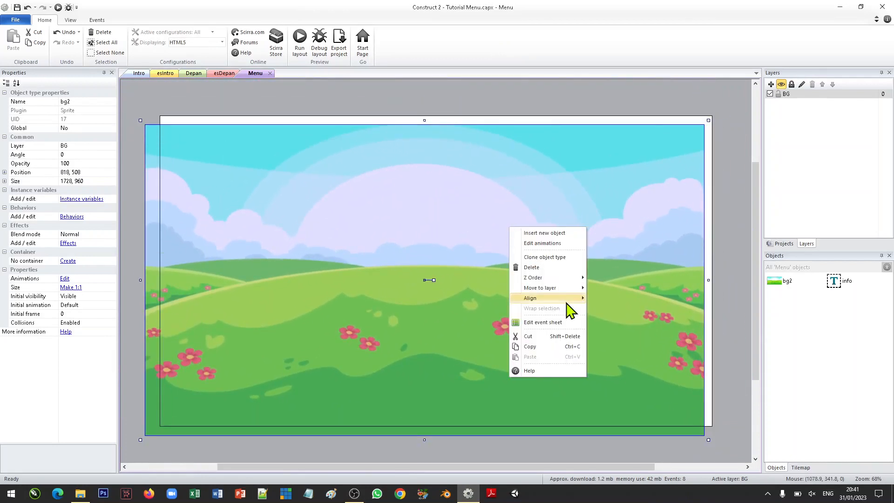
mouse_move(567, 302)
mouse_move(613, 302)
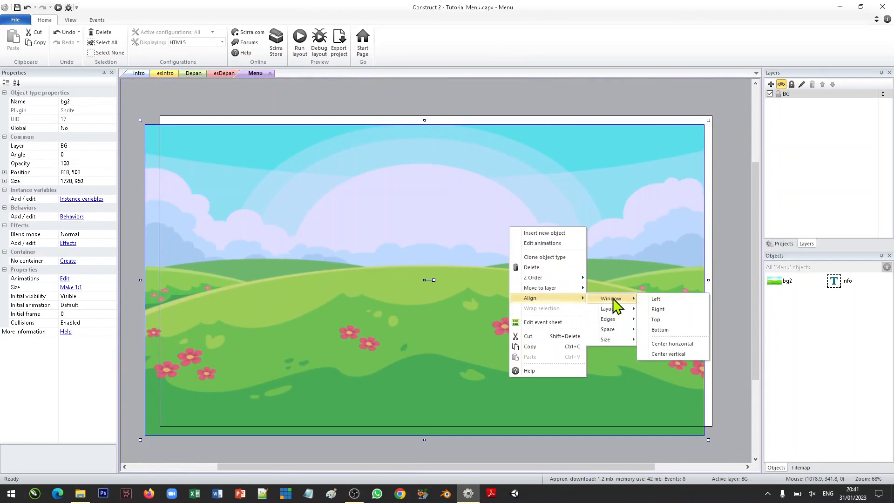
click(682, 344)
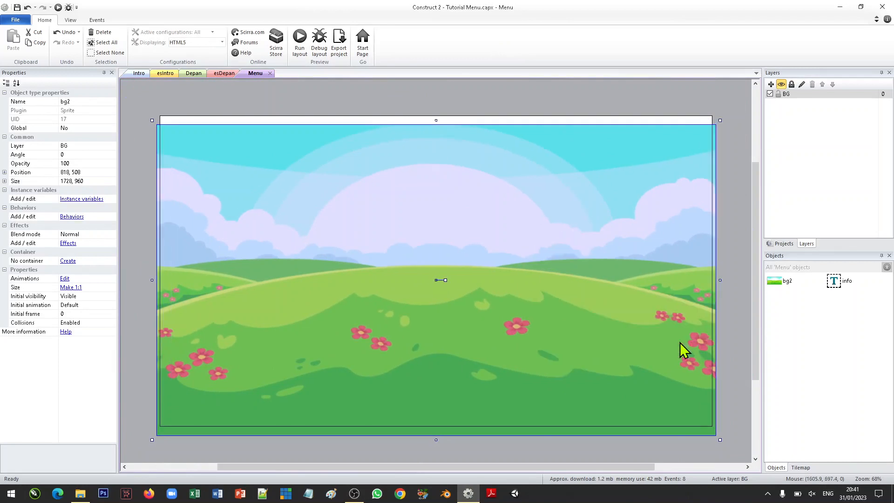
right_click(590, 254)
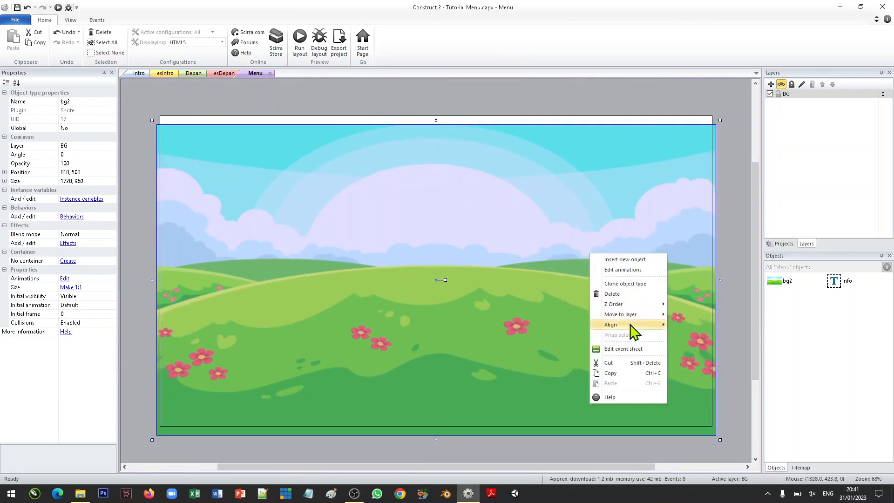
mouse_move(634, 325)
mouse_move(691, 326)
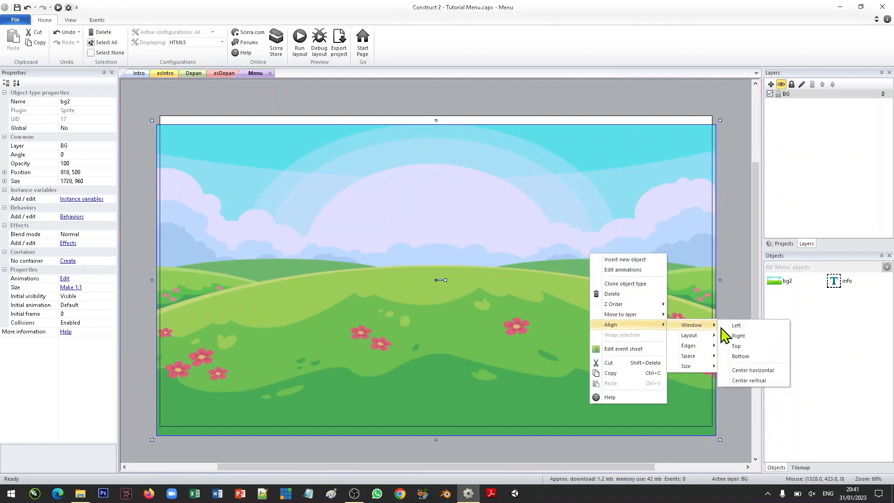
click(749, 380)
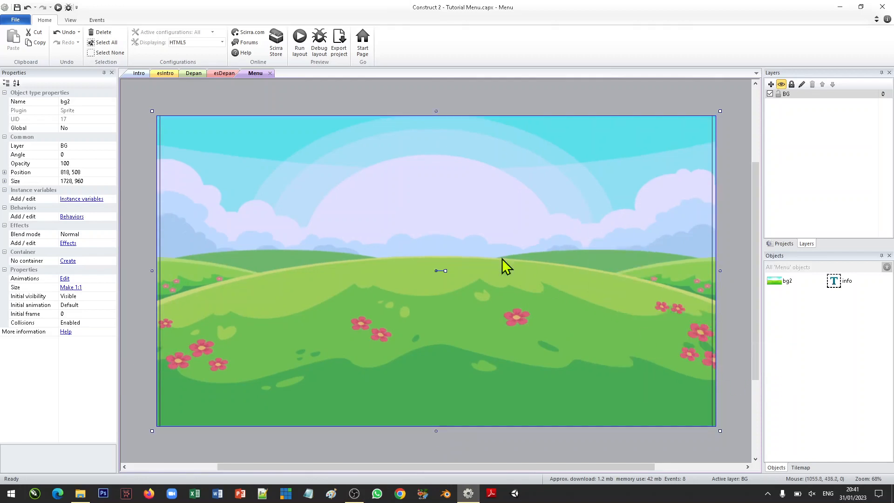
Step: Lock the BG layer and add a new layer named Tombol above it
click(772, 84)
click(798, 94)
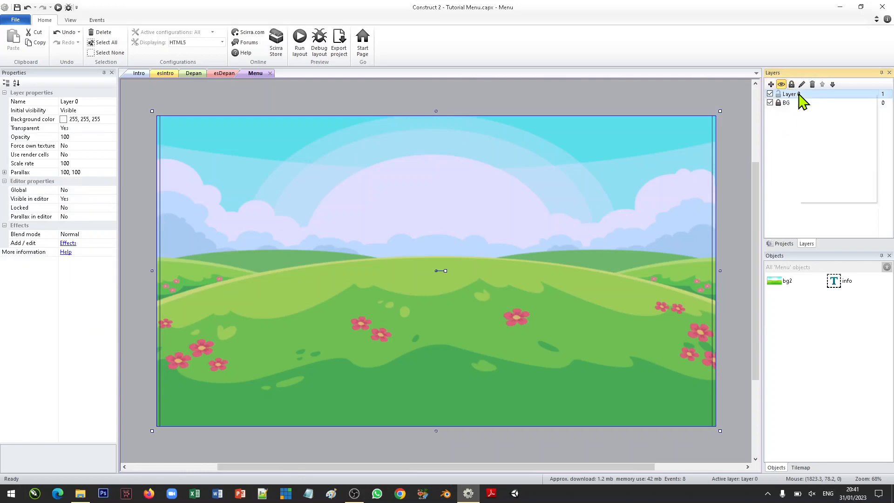
right_click(800, 94)
click(847, 150)
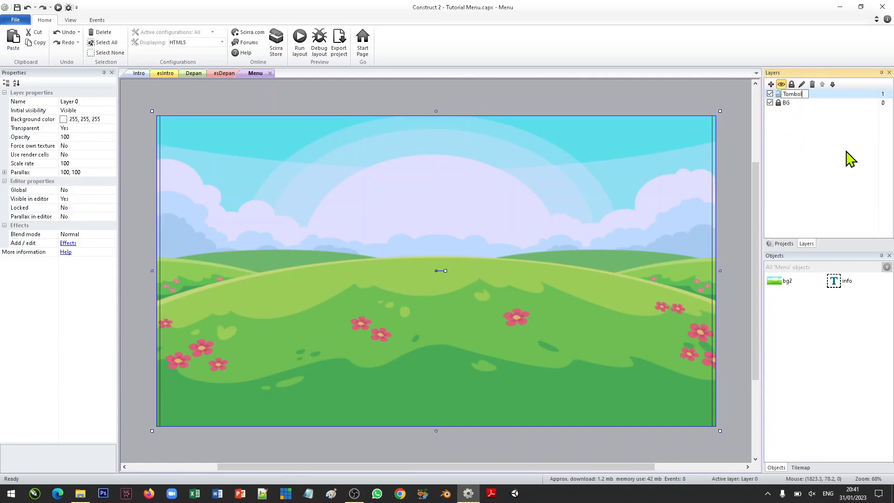
key(Return)
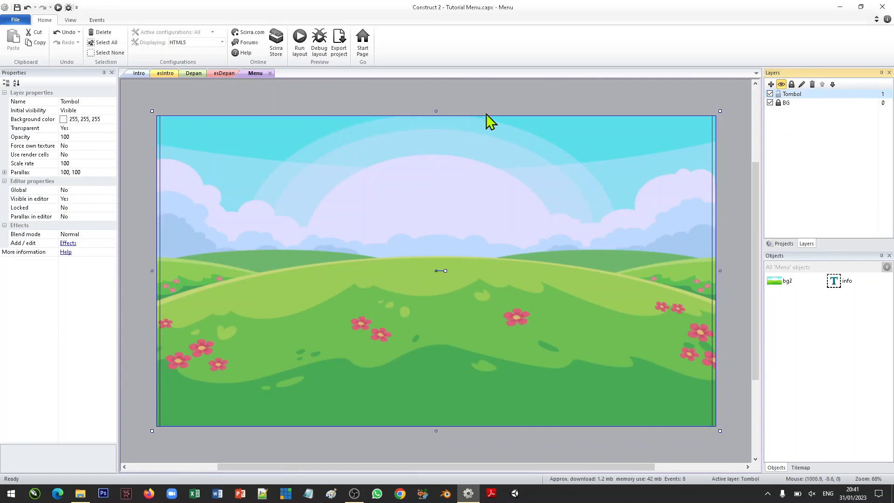
Step: Insert a Sprite object named tbHome near the layout's upper-left corner on the Tombol layer
click(406, 149)
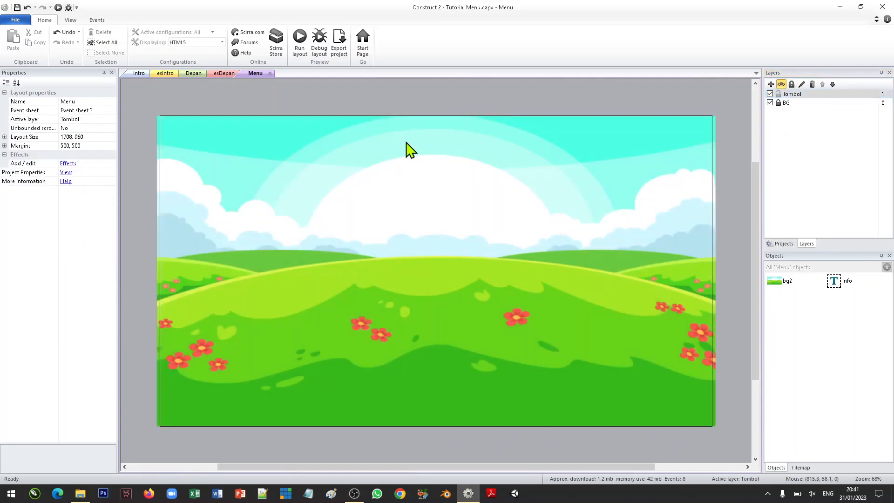
double_click(184, 141)
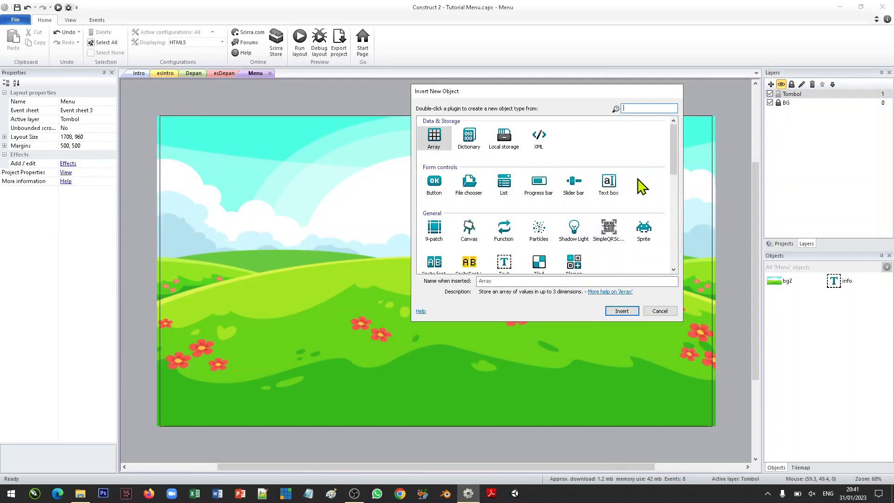
click(645, 233)
click(585, 282)
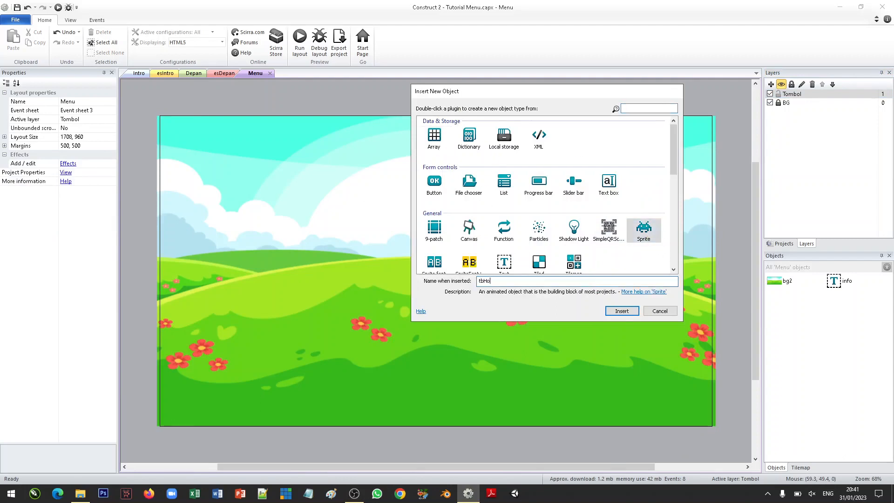
click(622, 312)
click(191, 146)
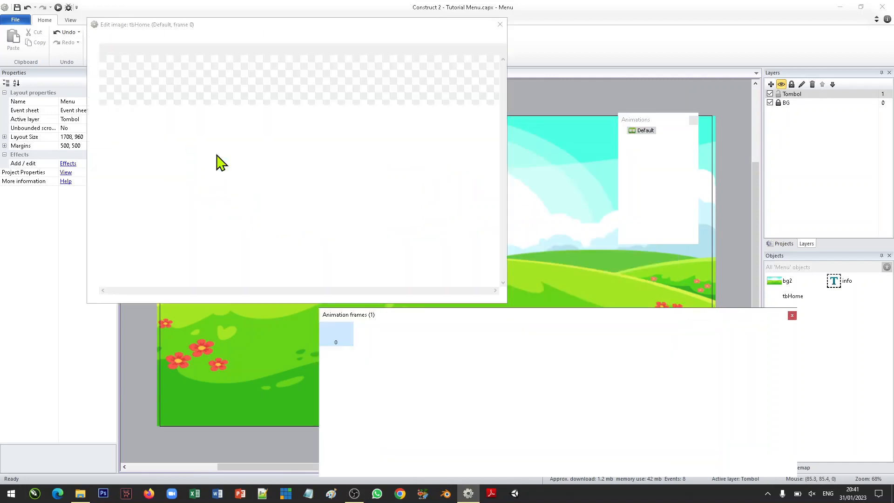
Step: Load tbHome.png from the Assets05 folder as the tbHome sprite's image and close the image editor
click(103, 38)
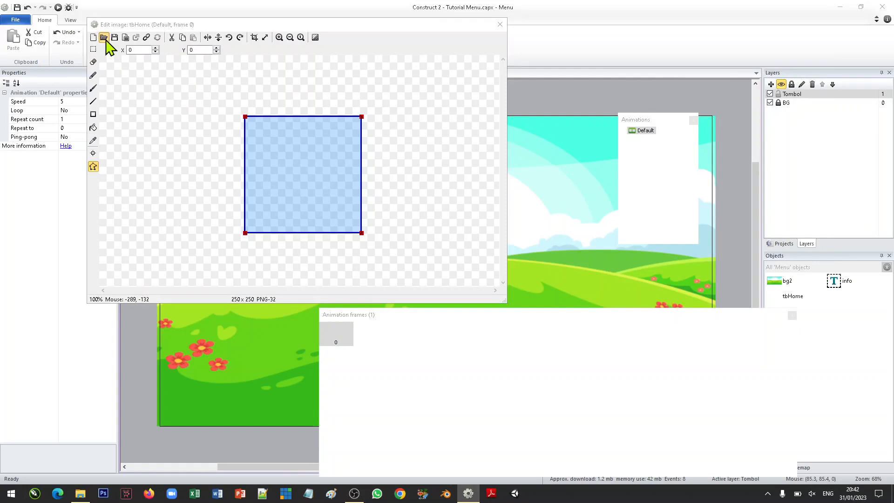
click(413, 181)
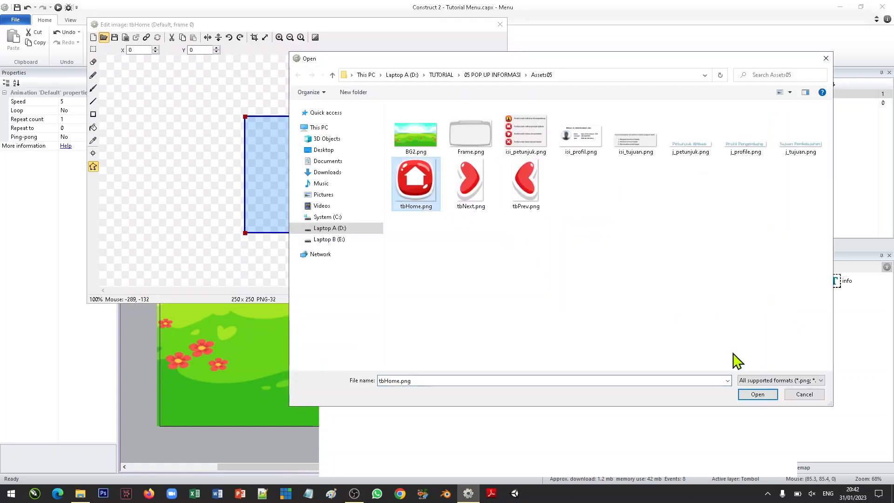
click(769, 396)
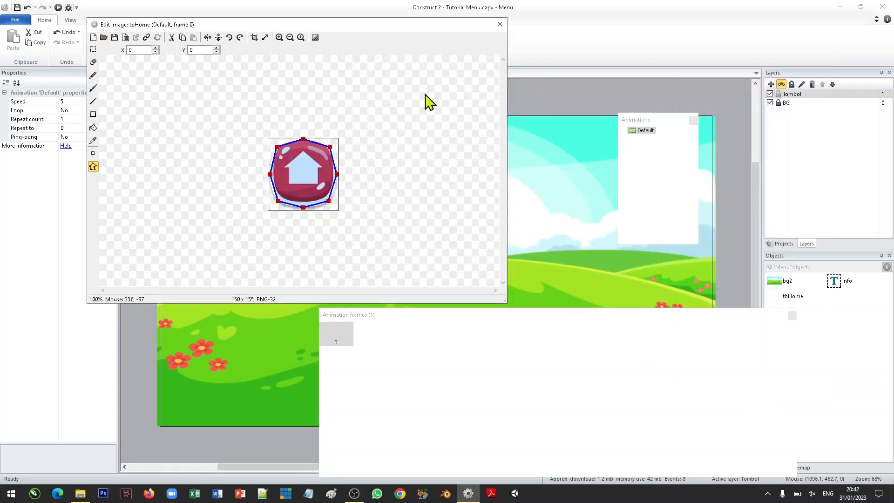
click(501, 25)
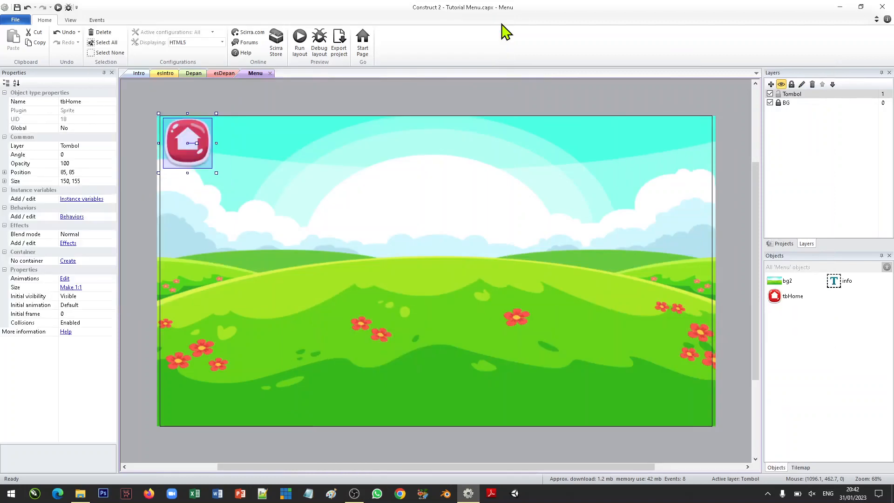
Step: Nudge the tbHome sprite slightly down within the layout's upper-left corner and deselect it
key(Down)
key(Down)
key(Down)
key(Down)
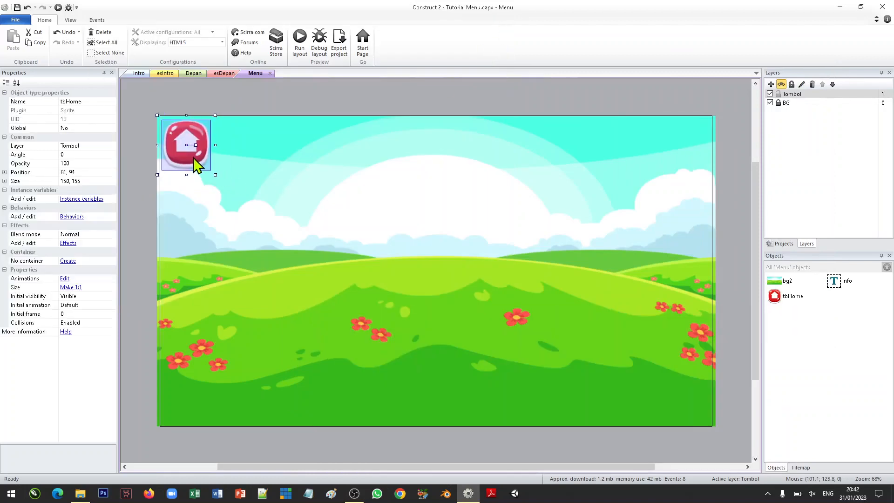
click(480, 215)
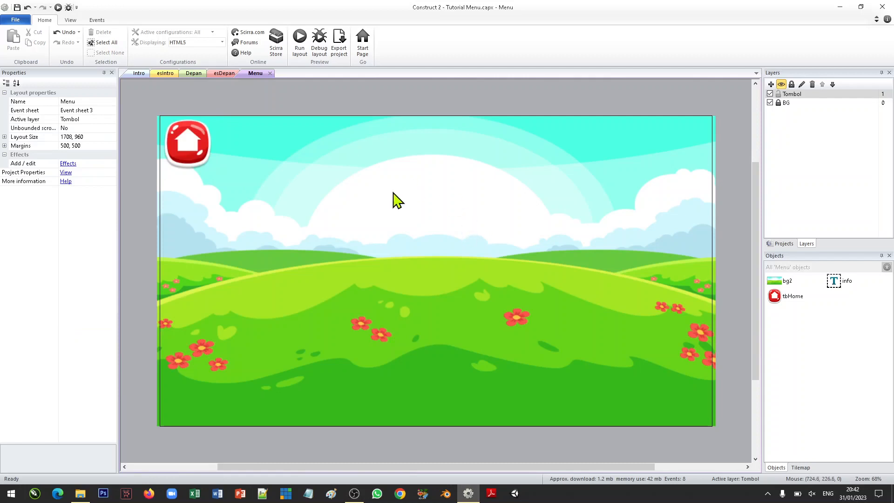
Step: Insert a Sprite object named tbMateri near the upper middle of the layout on the Tombol layer
right_click(434, 202)
click(469, 209)
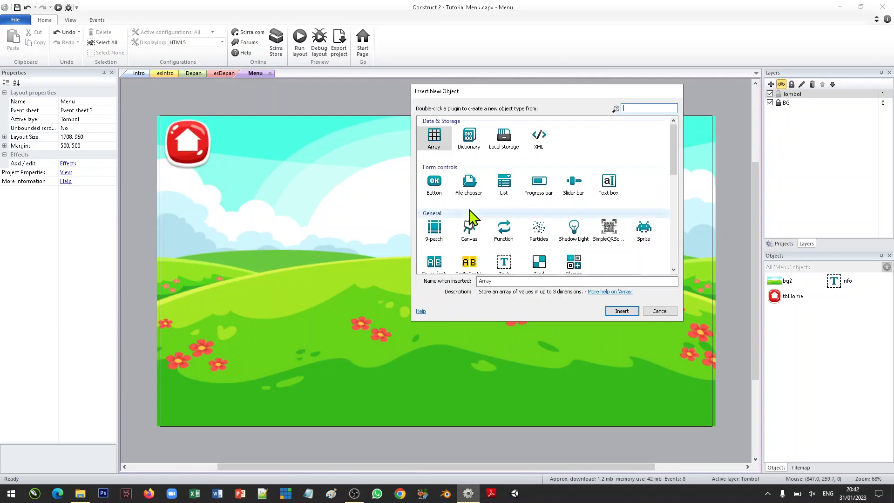
click(643, 235)
click(597, 281)
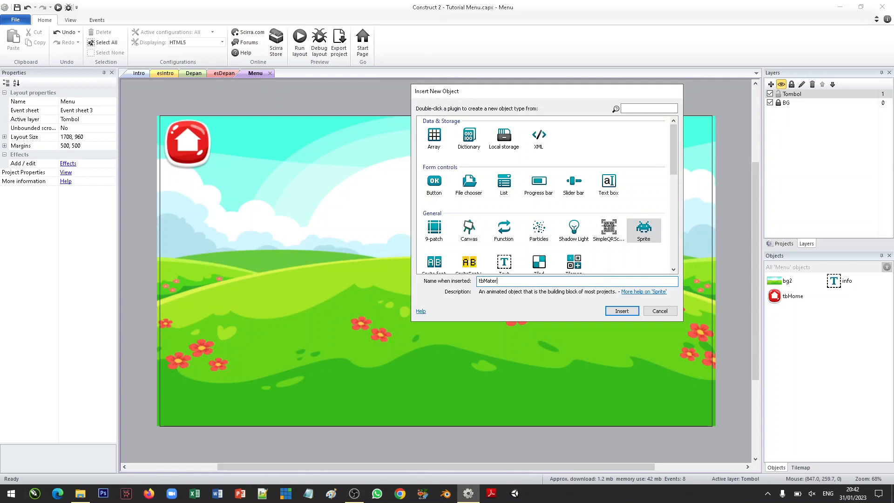
click(627, 312)
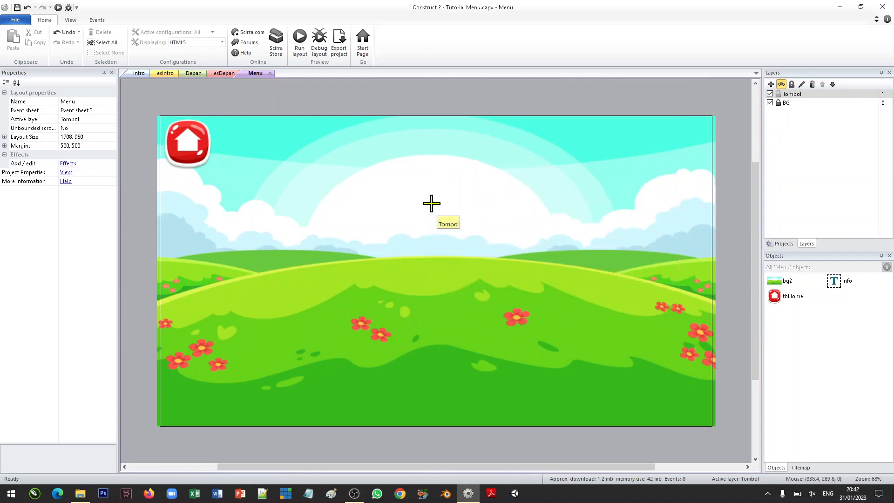
click(433, 185)
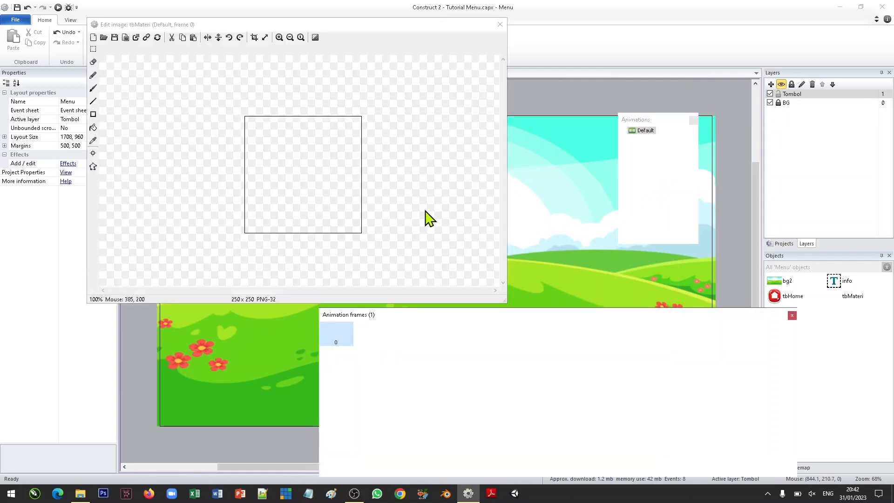
Step: Load tbMateri.png from the Asset07 folder in 07 HALAMAN MENU as the tbMateri sprite's image and shift the sprite slightly left
click(104, 39)
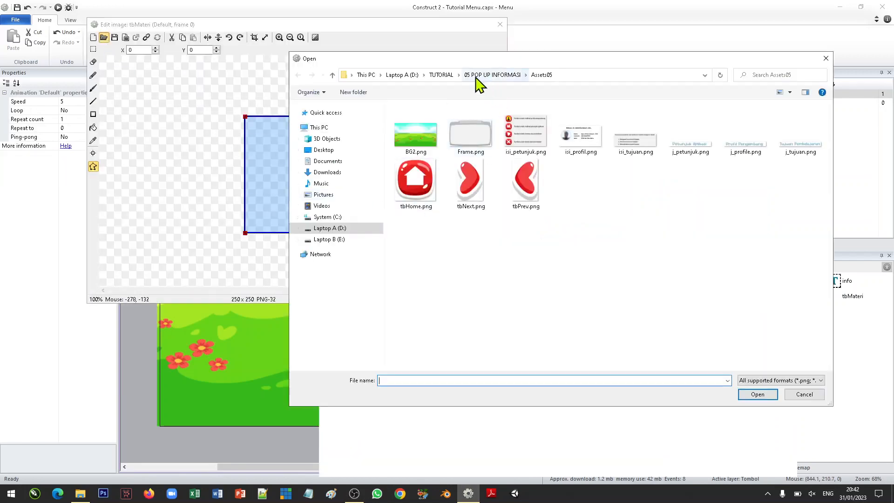
click(445, 76)
double_click(443, 179)
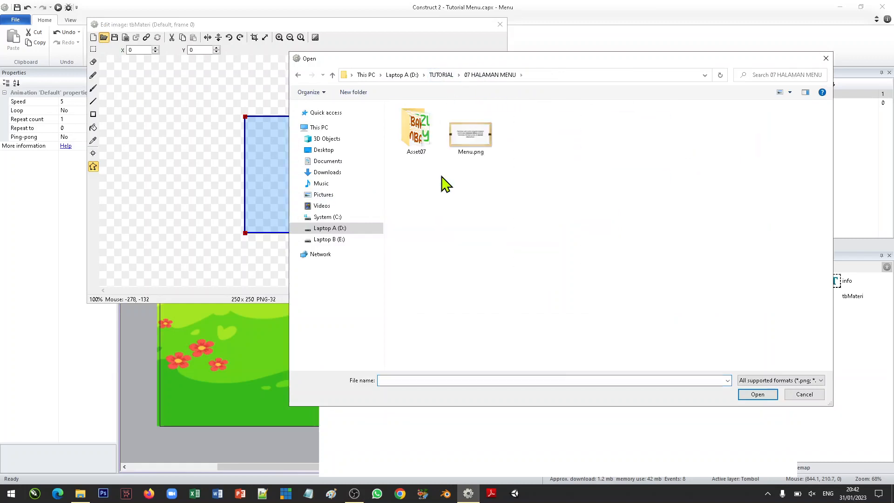
double_click(411, 127)
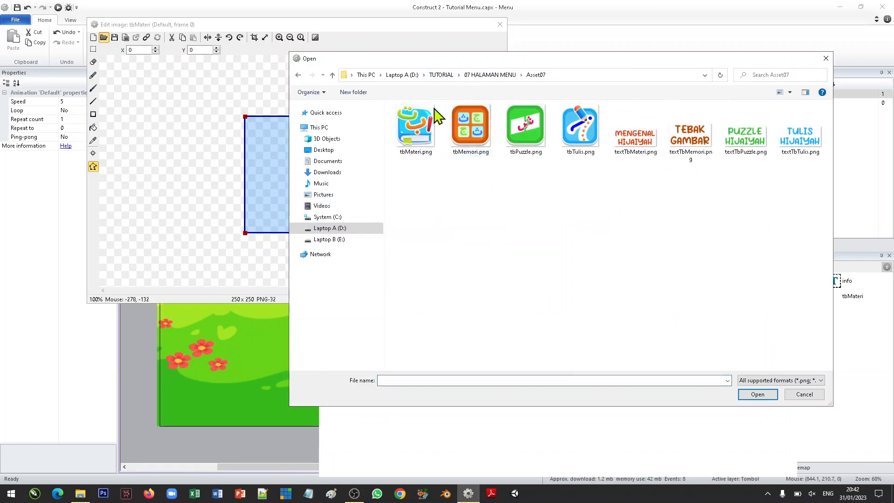
click(418, 140)
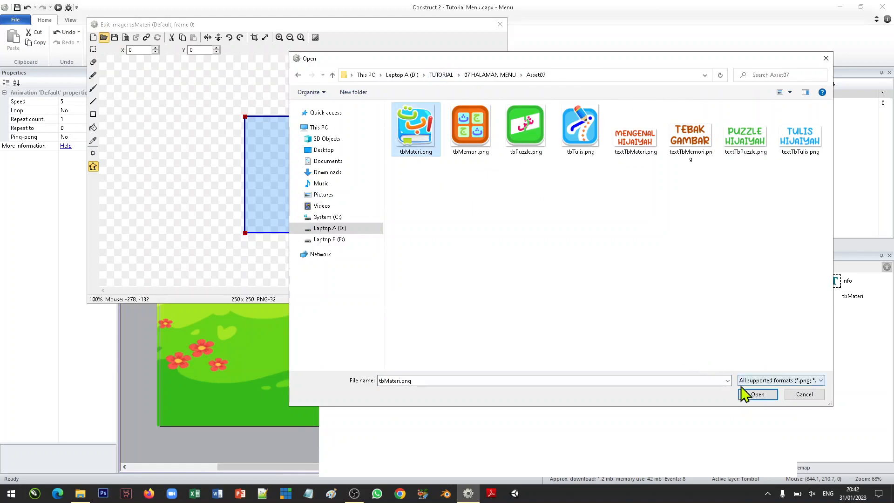
click(753, 396)
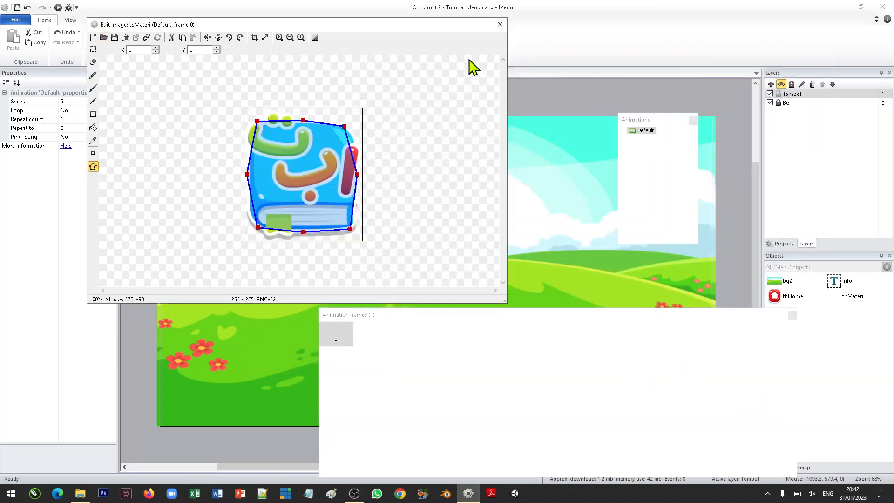
click(500, 24)
drag(435, 207, 440, 216)
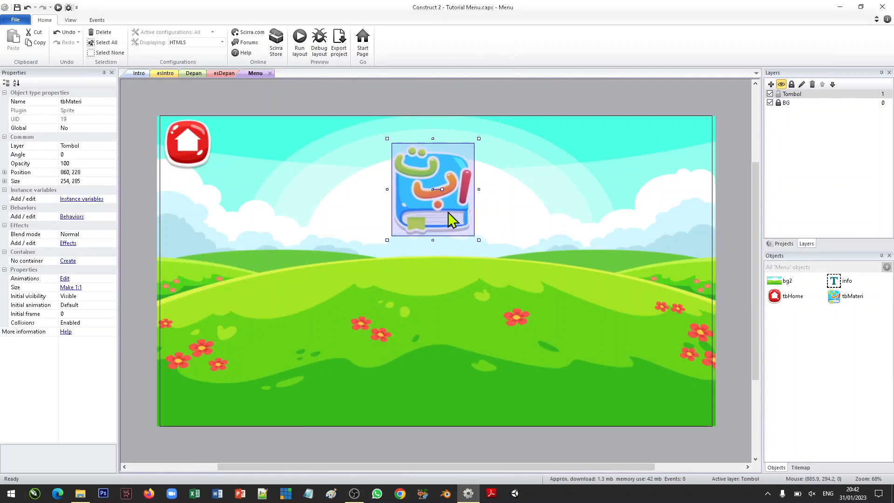
Step: Insert a Sprite object named teksTbMateri to the right of the tbMateri book icon on the Tombol layer
double_click(494, 209)
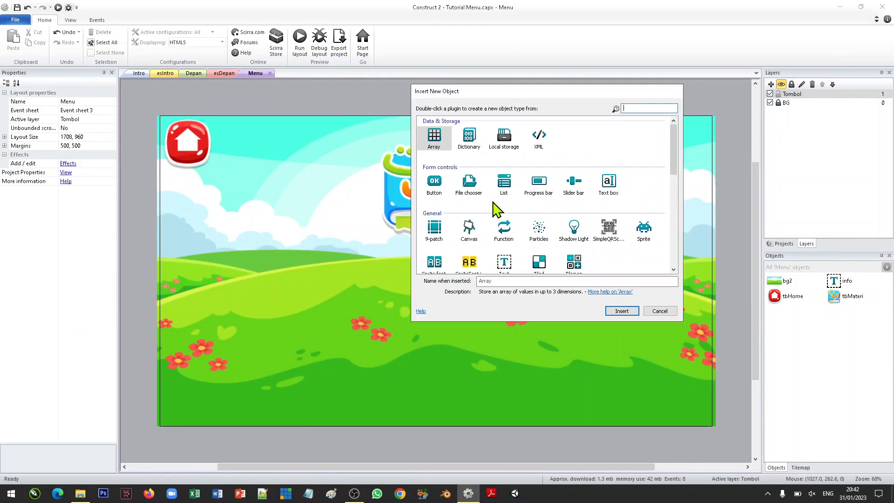
click(644, 229)
click(582, 282)
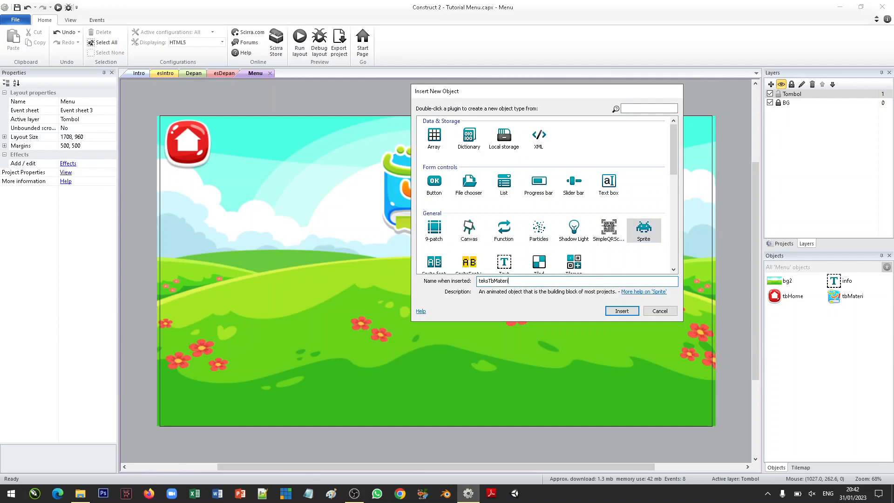
click(630, 310)
click(501, 226)
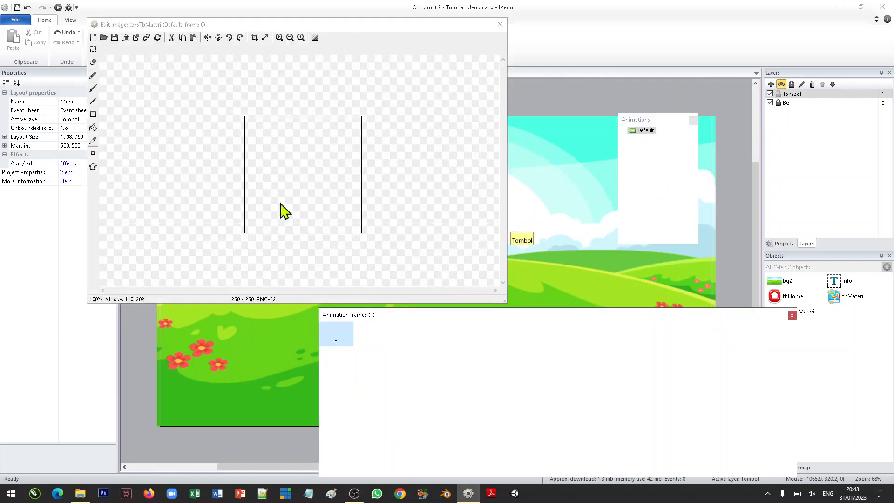
Step: Load textTbMateri.png from the Asset07 folder as the teksTbMateri sprite's image and close the image editor
click(103, 37)
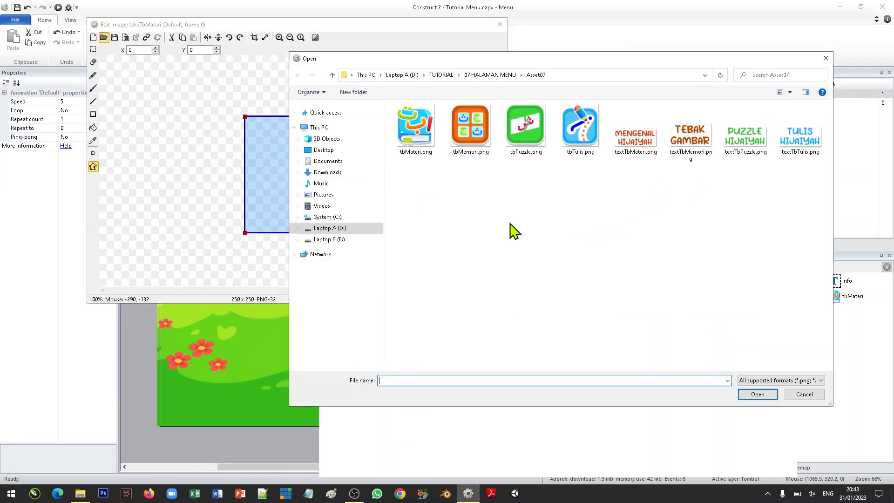
click(627, 150)
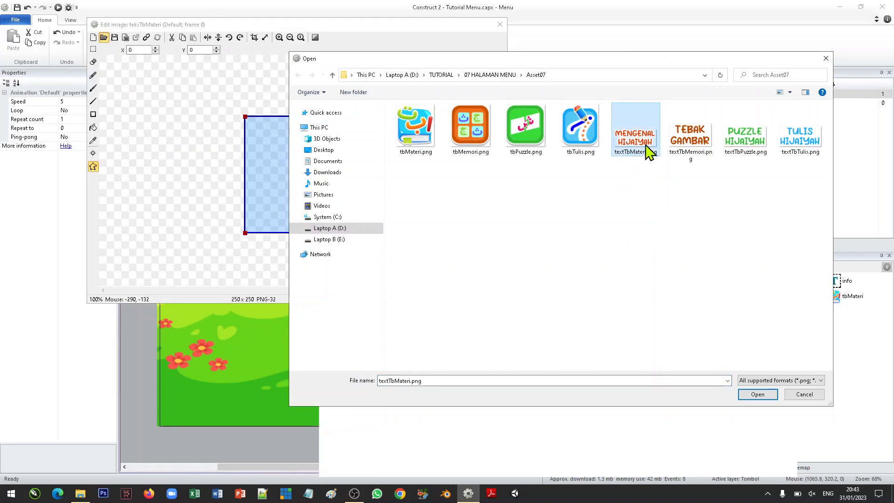
click(773, 395)
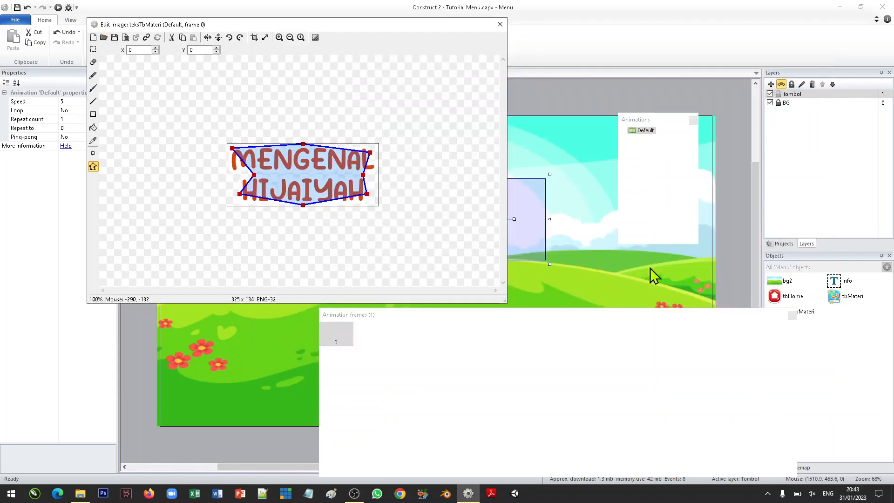
click(500, 24)
Step: Arrange the sprites side by side, with tbMateri at about 745, 237 and the teksTbMateri label vertically centered to its right
click(426, 210)
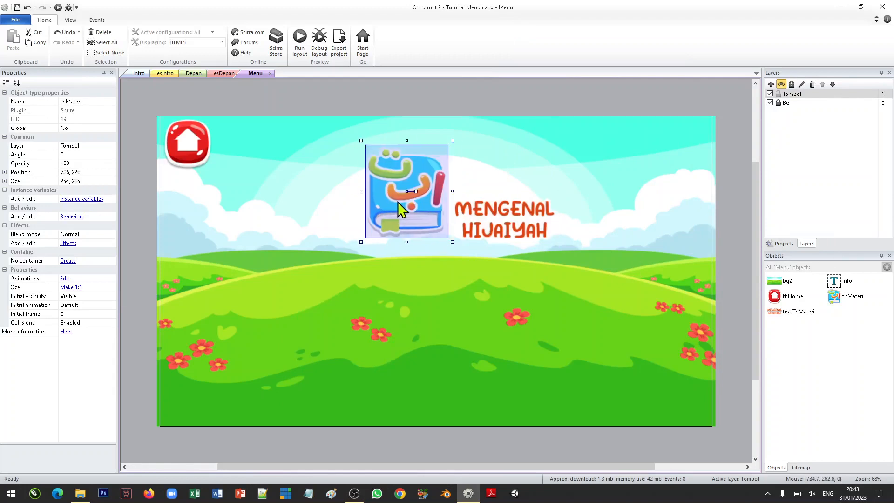
click(500, 228)
drag(496, 217, 503, 219)
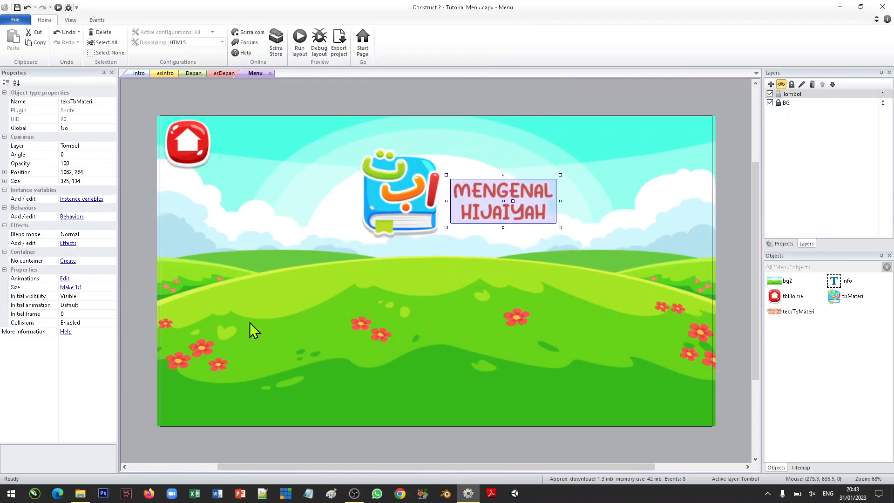
click(415, 201)
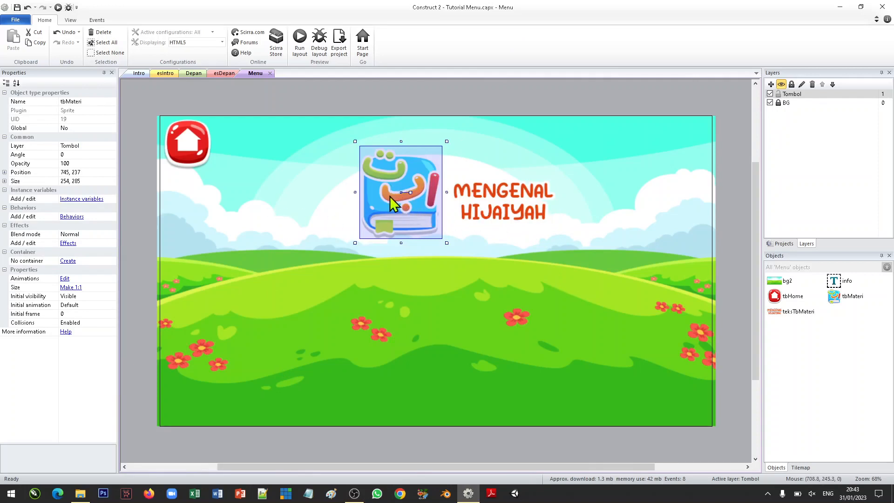
click(501, 213)
drag(488, 209, 489, 211)
Step: Add the Sine behavior to the tbMateri sprite and close its behaviors dialog
click(403, 212)
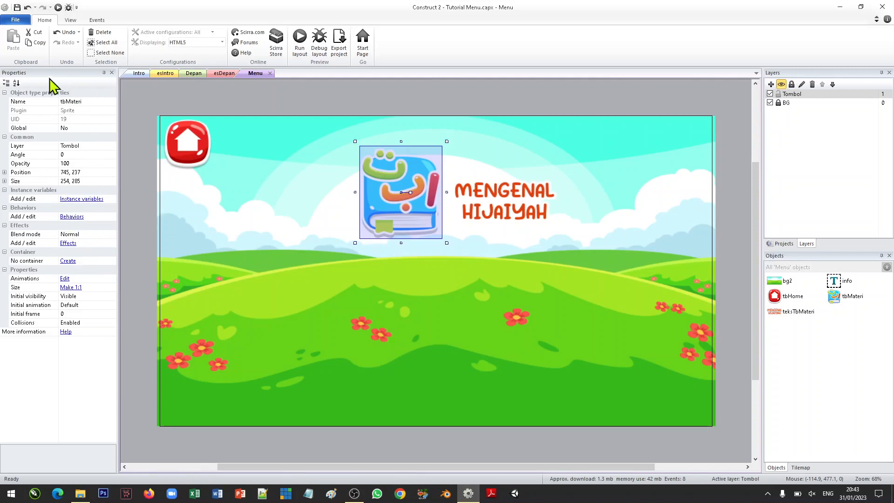
click(76, 217)
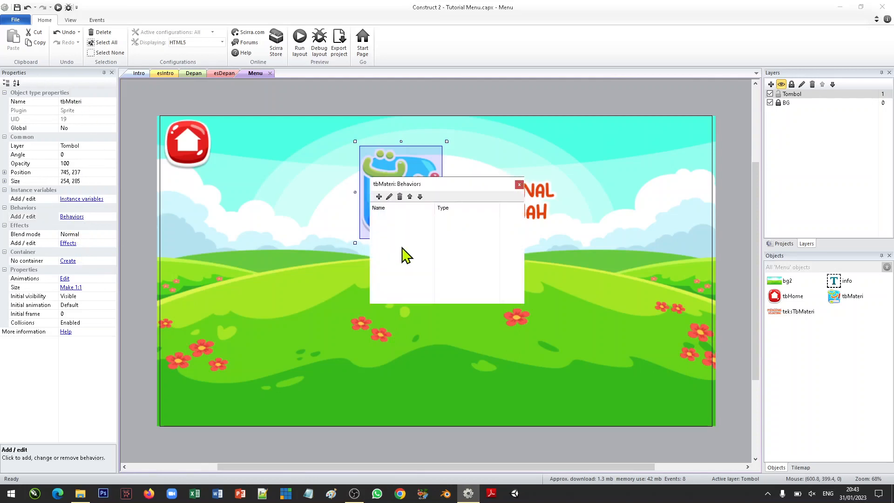
click(378, 197)
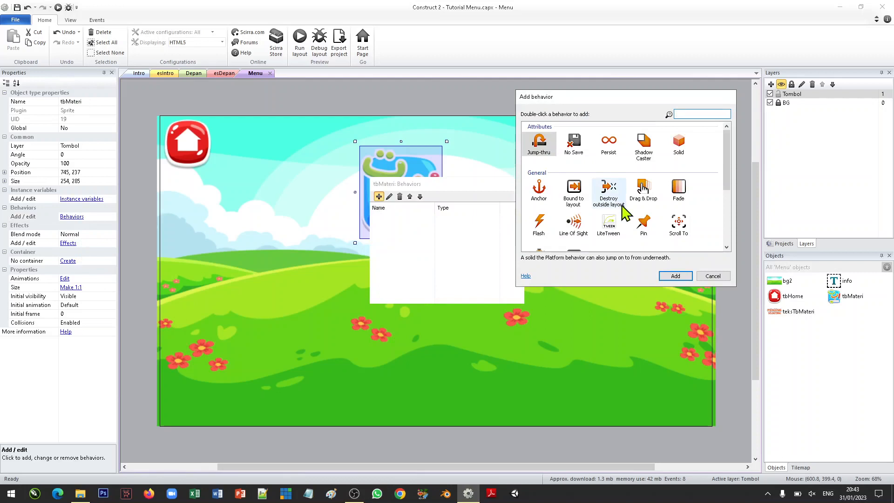
scroll(626, 216, down, 1)
scroll(626, 215, down, 1)
click(643, 227)
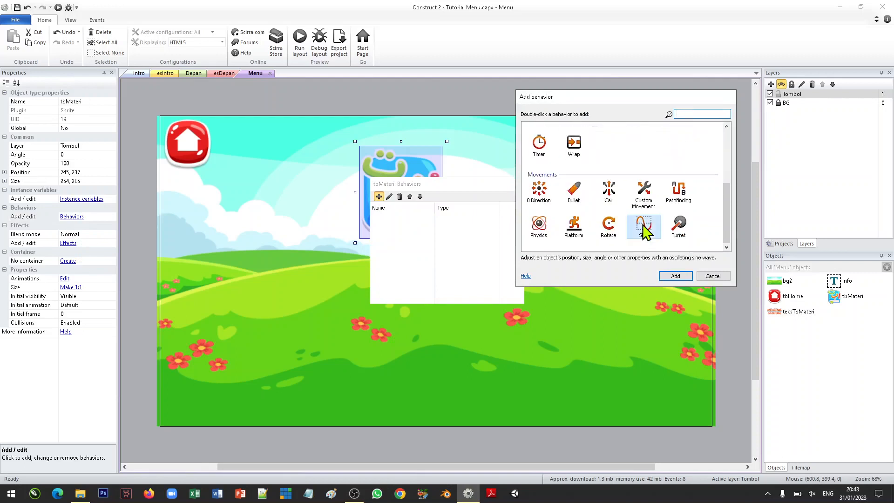
click(674, 277)
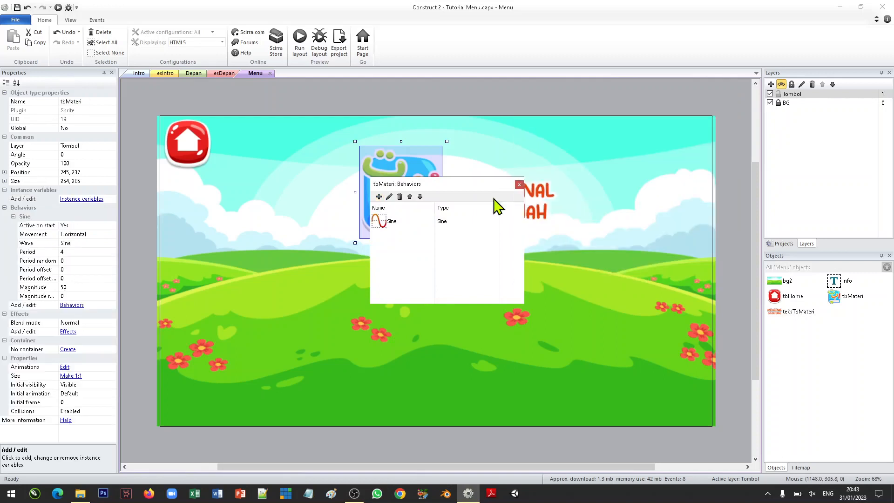
click(519, 185)
click(468, 258)
Step: Configure tbMateri's Sine behavior with Angle movement, a magnitude of 10 and a period of 8
click(406, 205)
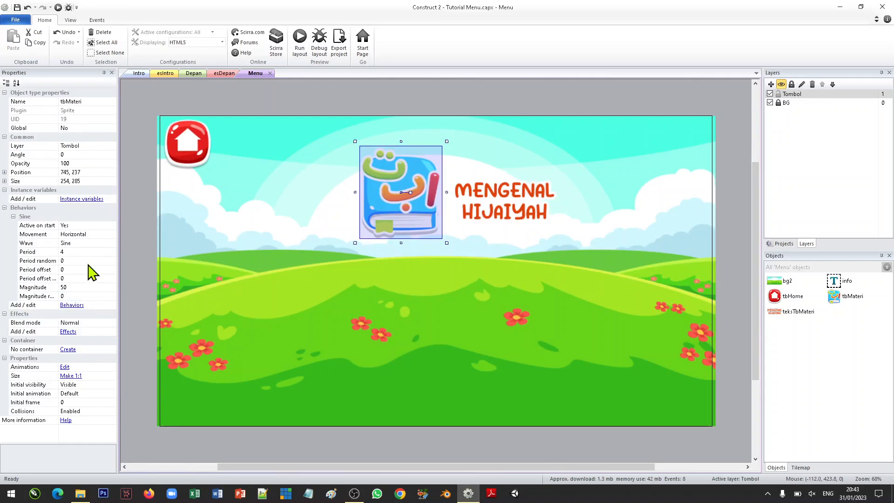
click(115, 234)
click(93, 278)
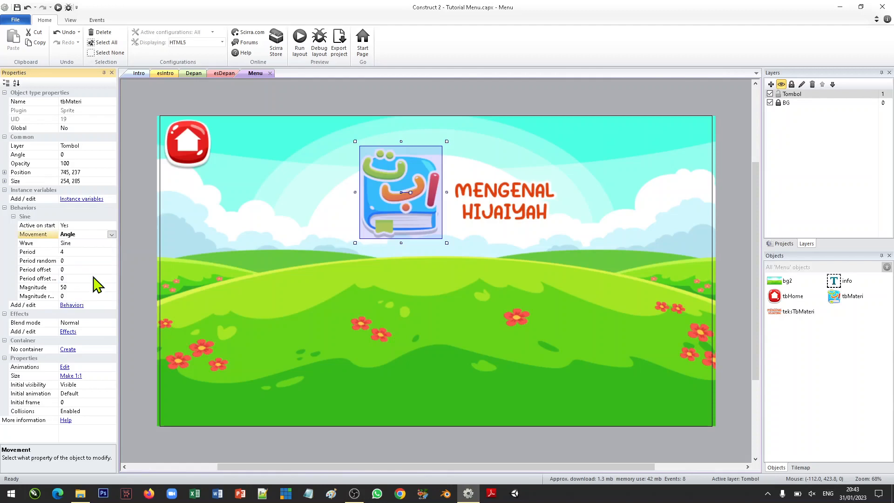
click(85, 287)
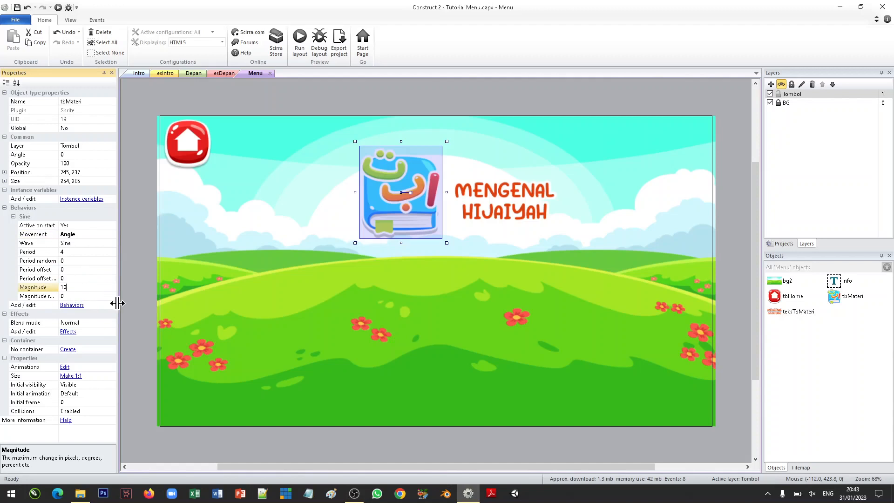
click(78, 252)
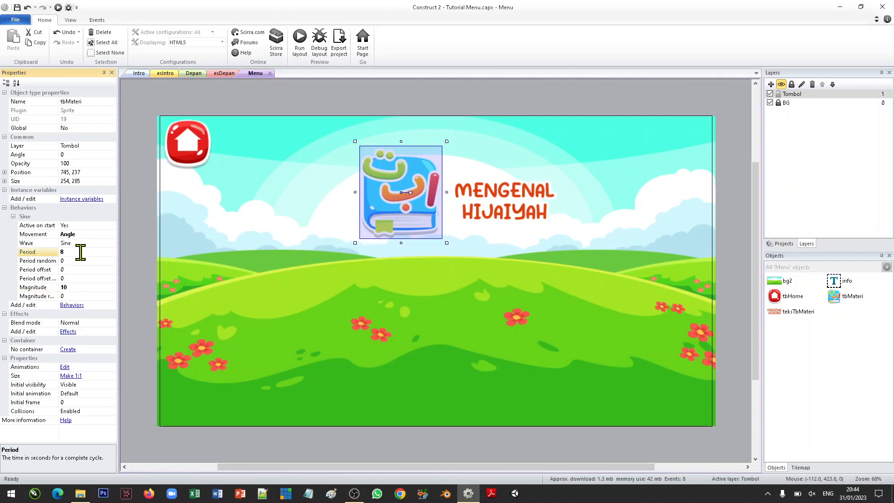
Step: Move the teksTbMateri label slightly right, away from the book icon, to position 1079, 262
click(497, 224)
drag(504, 219, 508, 219)
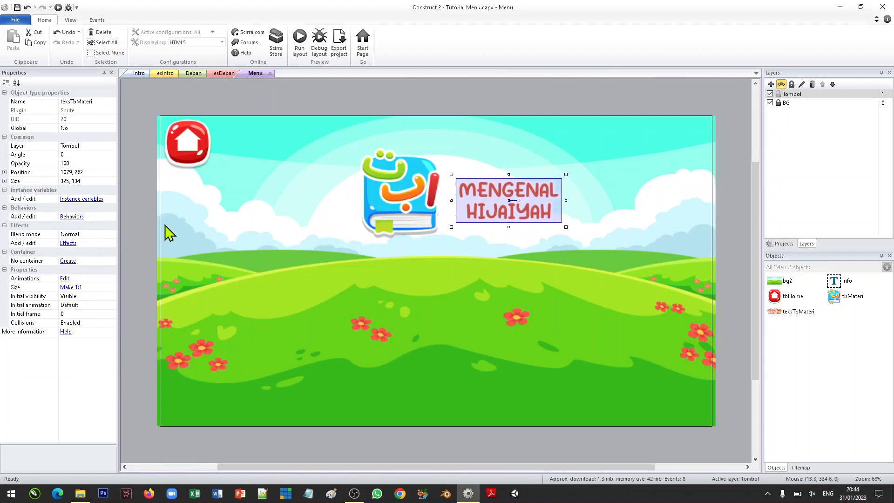
Step: Add the Sine behavior to the teksTbMateri label sprite and close its behaviors dialog
click(72, 217)
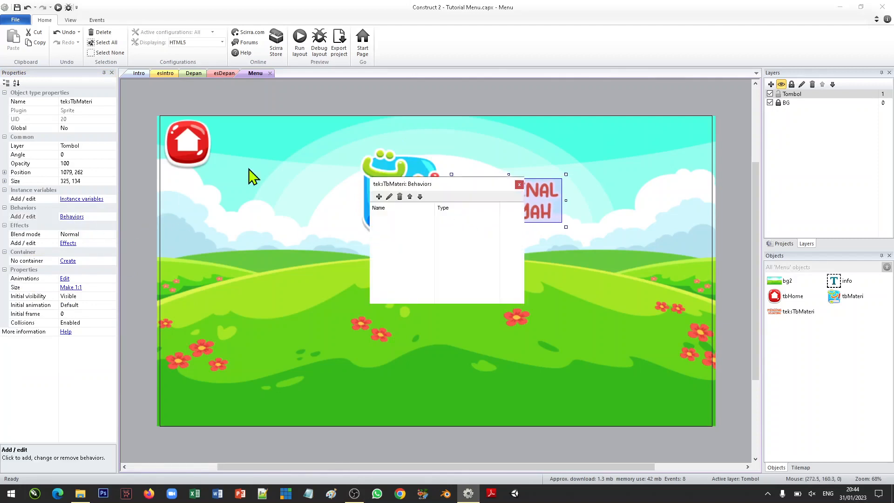
click(379, 196)
scroll(601, 214, down, 5)
click(644, 226)
click(675, 276)
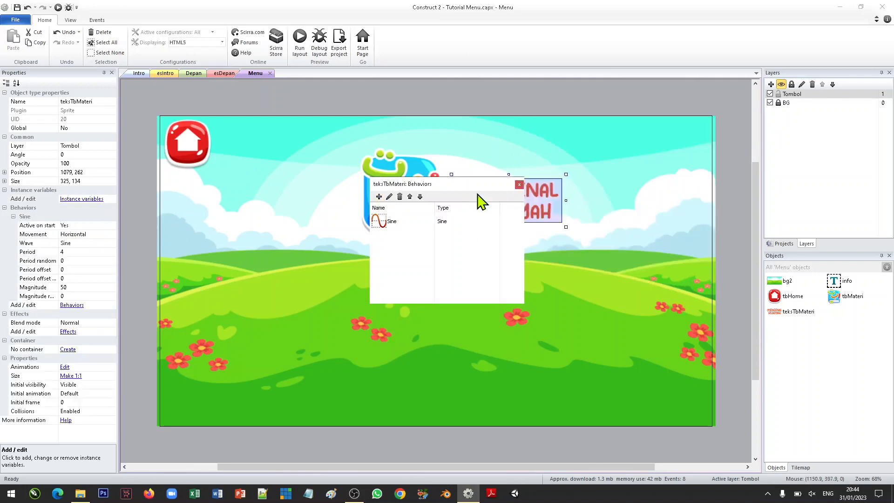
click(520, 185)
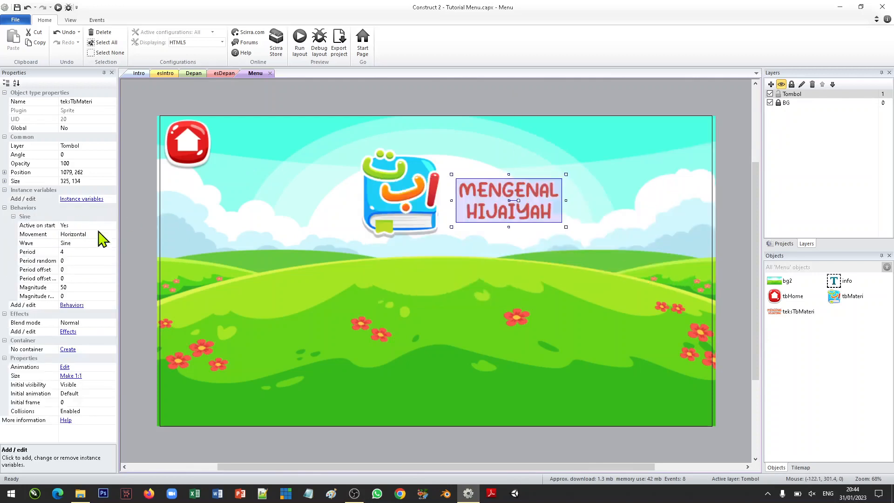
Step: Set the teksTbMateri label's Sine period to 10 and its magnitude to 30, keeping horizontal movement
click(90, 251)
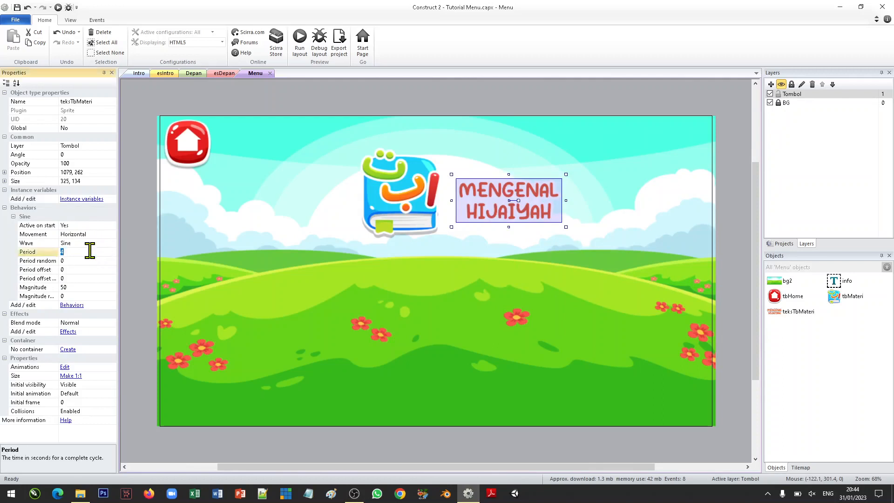
text(10)
click(77, 287)
text(10)
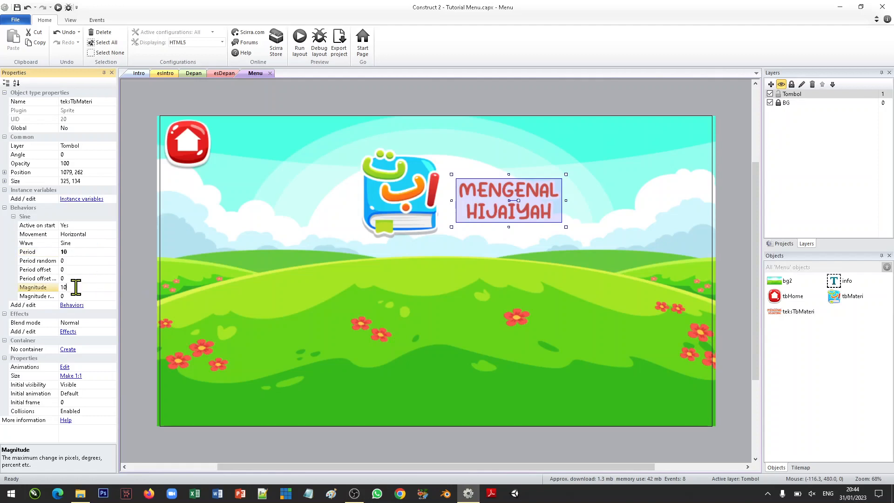
double_click(61, 287)
click(280, 184)
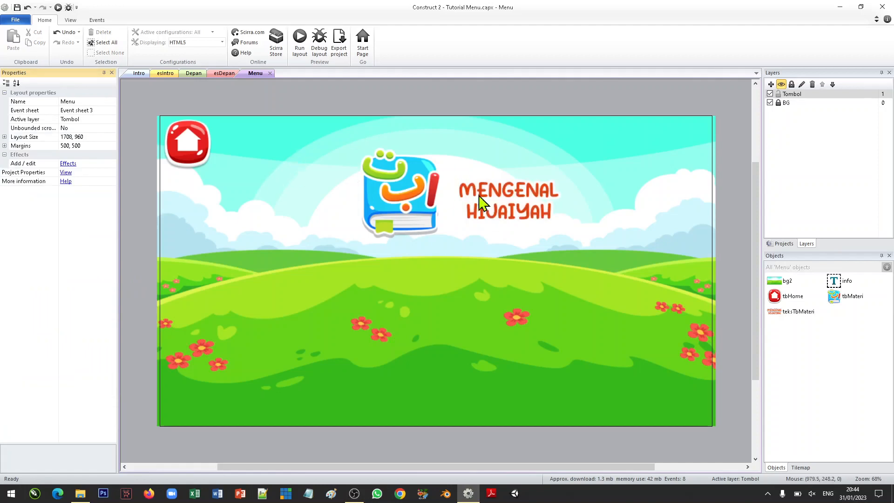
Step: Preview the Menu layout to check the icon and label animations, and close the preview
click(411, 211)
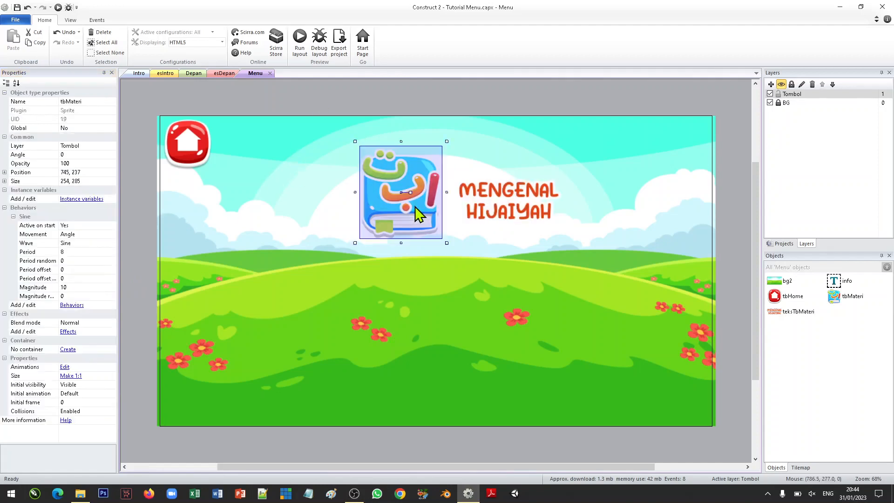
click(312, 86)
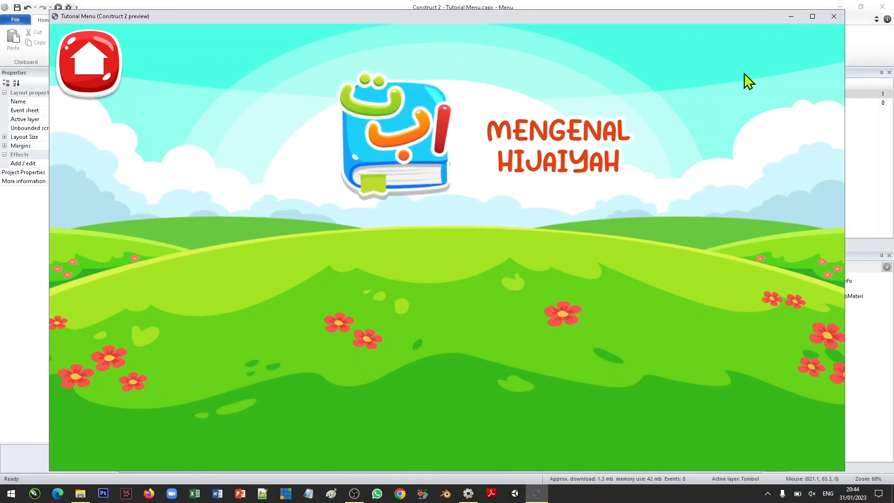
click(834, 16)
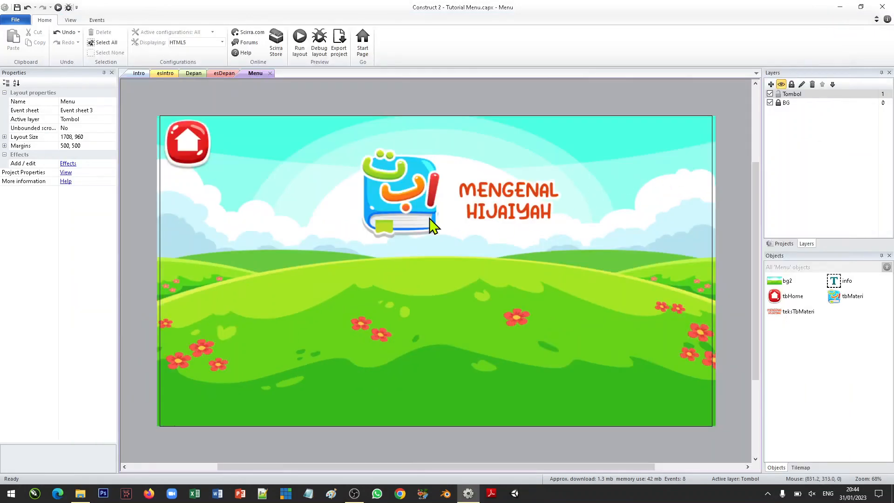
Step: Clone the tbMateri object type and place the copy on the grass at the layout's lower left, at about 360, 621
click(404, 215)
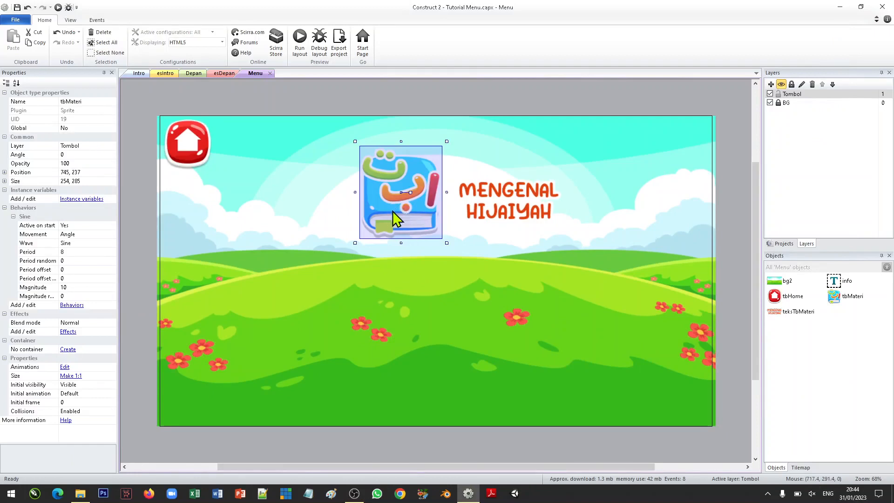
right_click(395, 219)
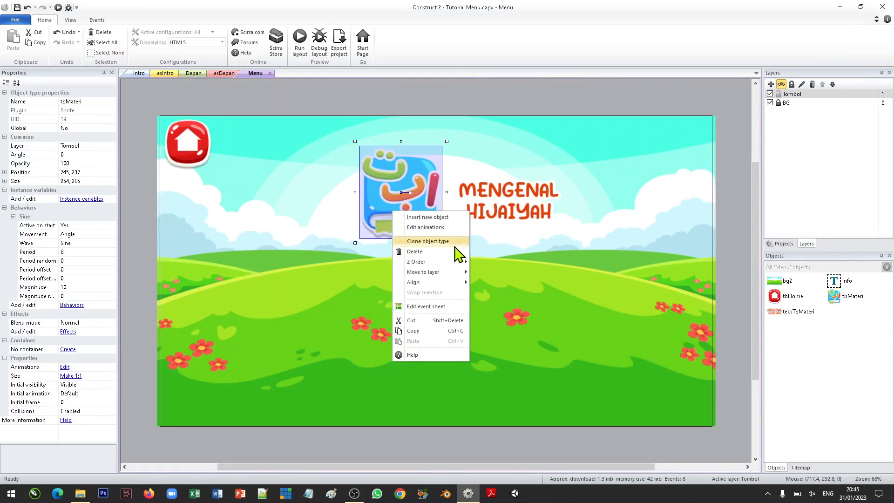
click(432, 242)
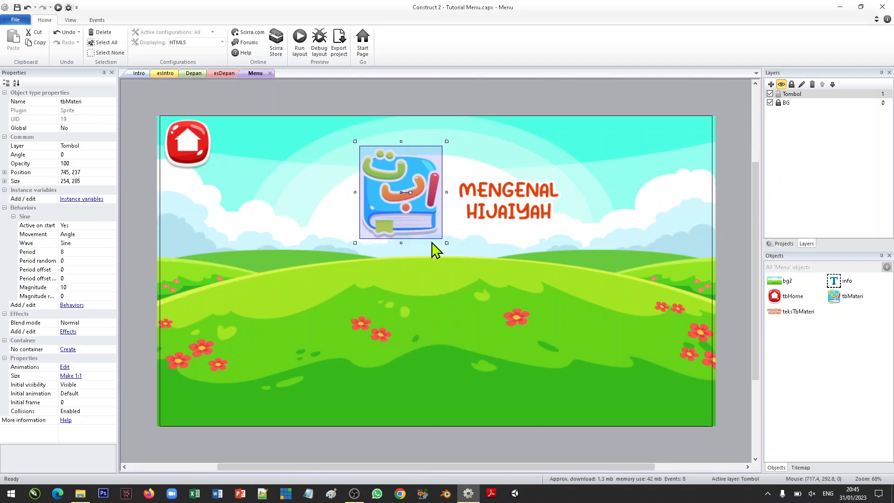
click(269, 330)
drag(273, 342, 281, 328)
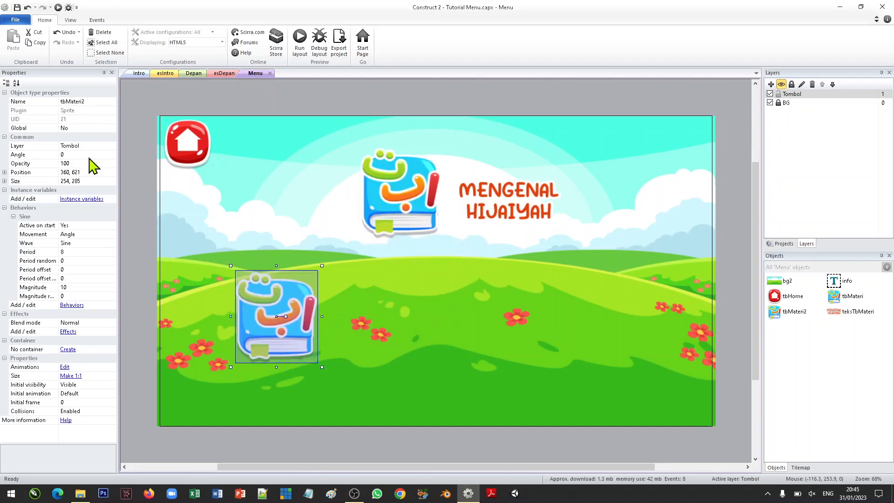
Step: Rename the cloned book icon sprite as tbGame1
click(72, 101)
drag(67, 101, 99, 101)
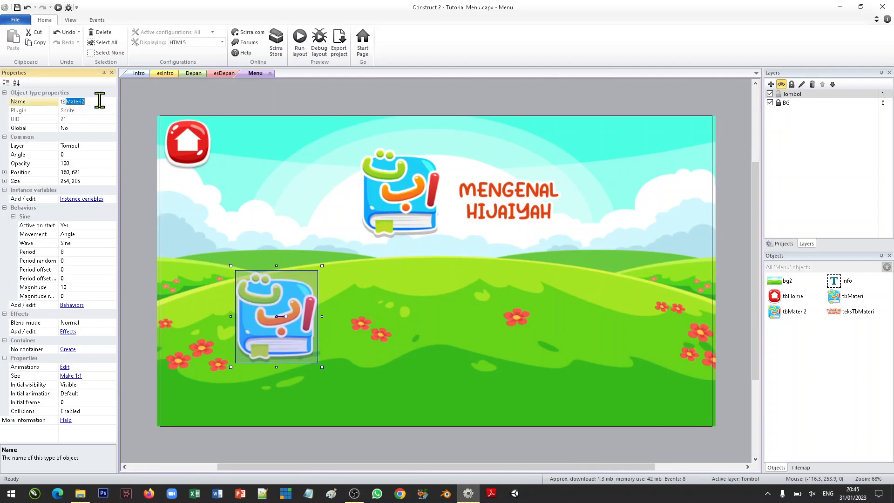
text(Game1)
key(Return)
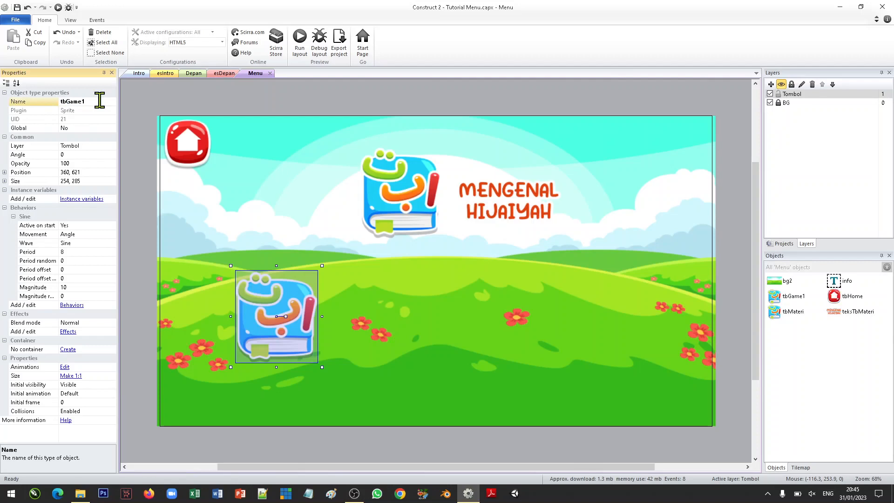
click(450, 209)
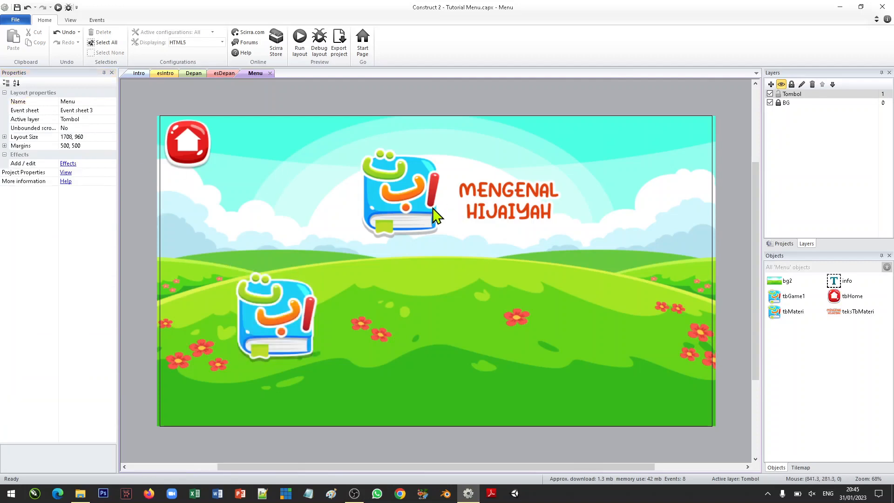
click(427, 215)
right_click(427, 215)
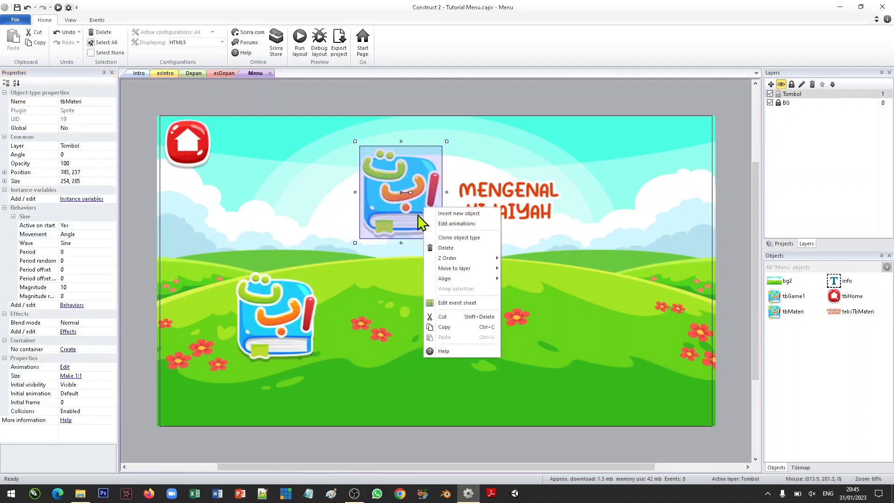
click(303, 254)
click(374, 208)
click(285, 324)
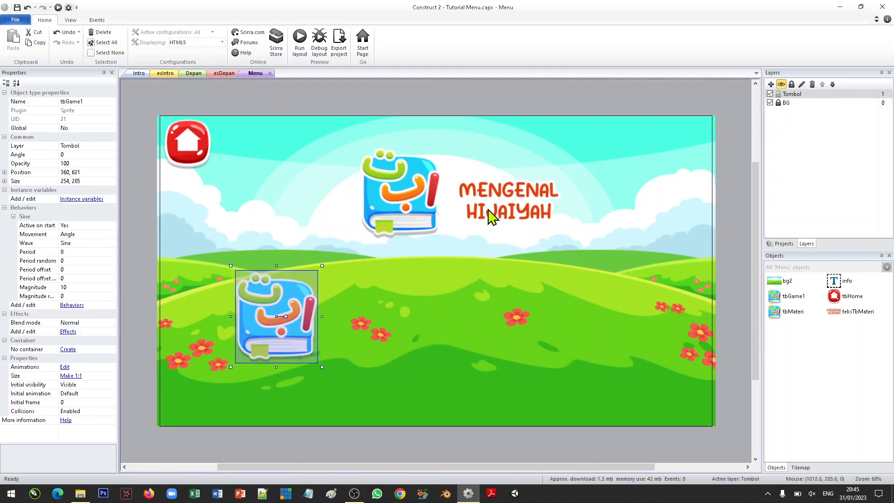
Step: Clone the teksTbMateri label and place the copy beneath the tbGame1 icon at about 365, 824, with the icon slightly raised
click(500, 207)
drag(499, 205, 498, 203)
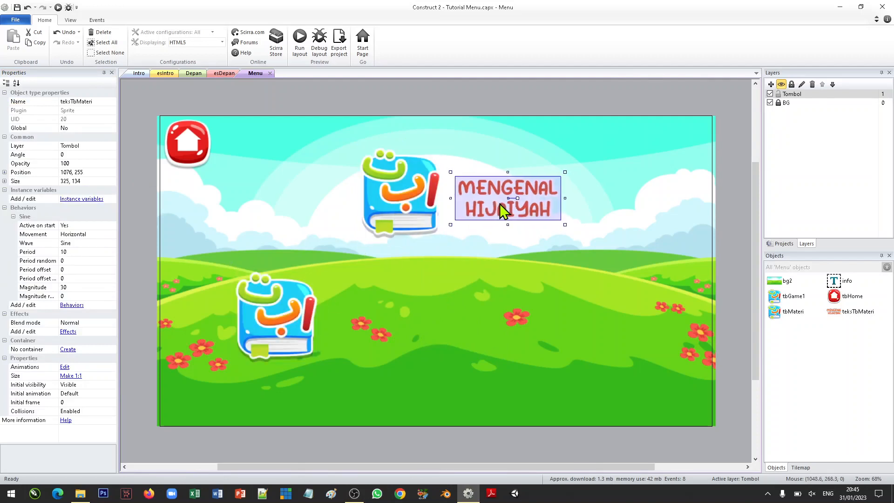
right_click(500, 203)
click(541, 235)
click(277, 385)
drag(308, 393, 308, 392)
click(295, 353)
click(306, 382)
Step: Rename the cloned label sprite as teksTbGame1
click(94, 102)
click(85, 101)
drag(77, 101, 104, 100)
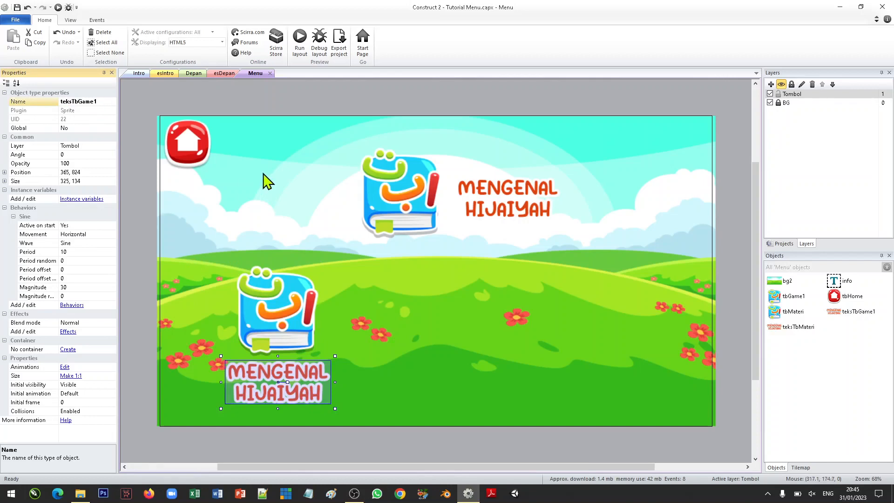
Step: Shift tbGame1 up to about 367, 586 and align the teksTbGame1 label beneath it at about 368, 812
click(299, 289)
click(301, 373)
click(286, 318)
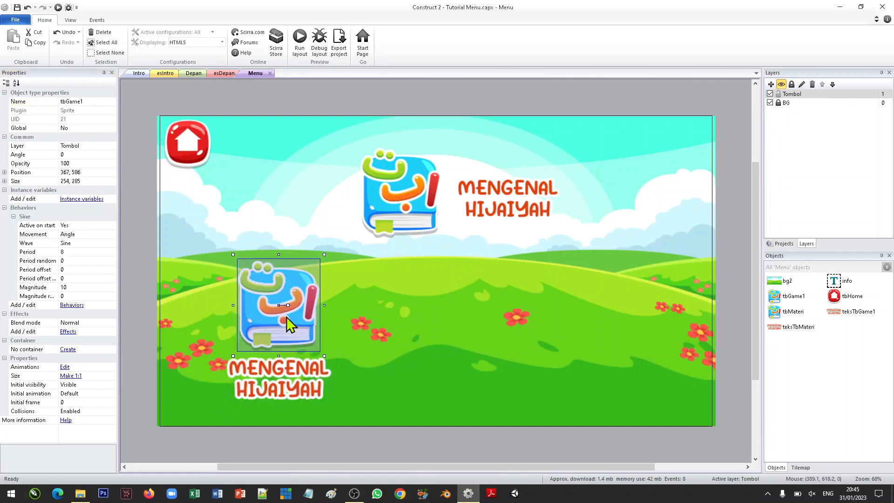
right_click(287, 318)
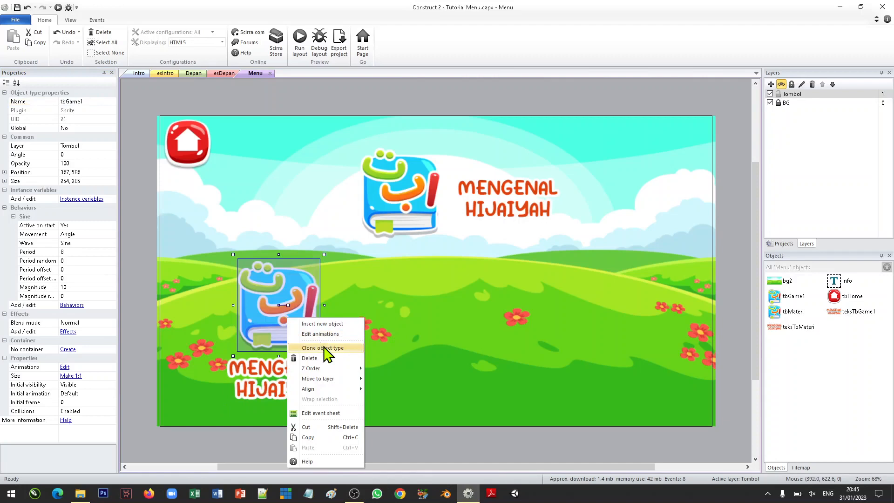
click(86, 101)
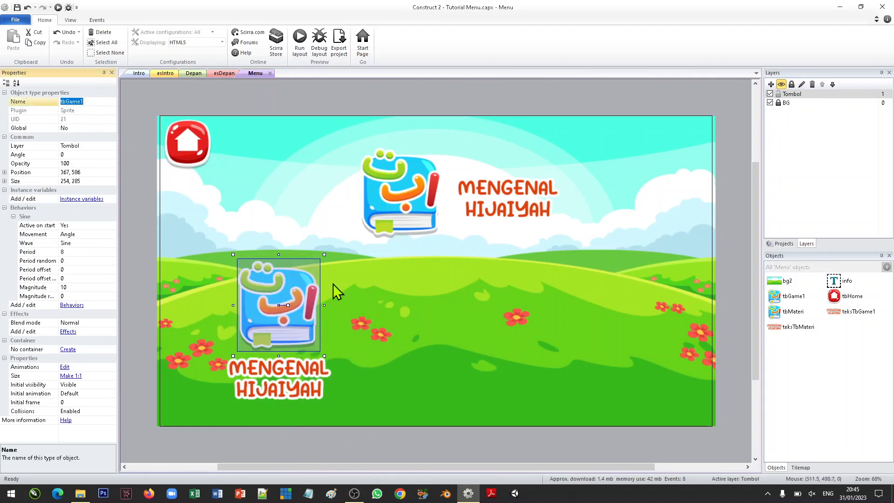
click(421, 337)
Step: Clone the tbGame1 icon and place the copy level with it in the layout's lower middle, at about 827, 585
click(283, 297)
right_click(281, 297)
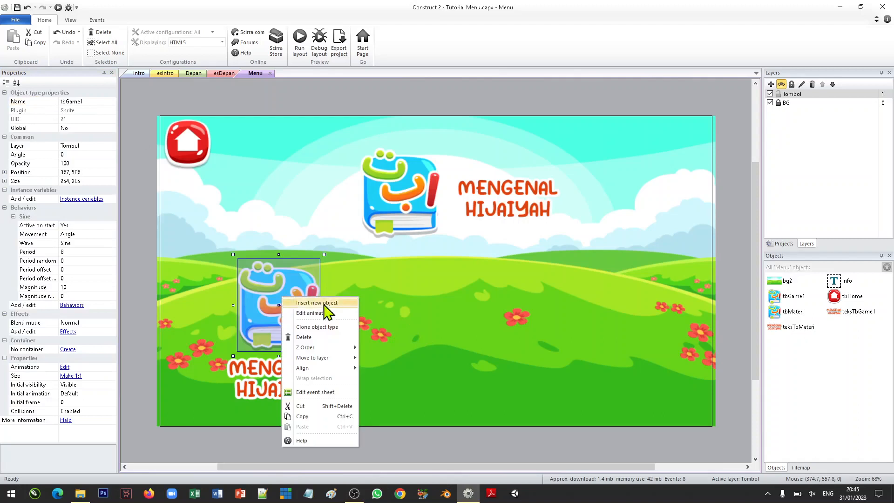
click(328, 327)
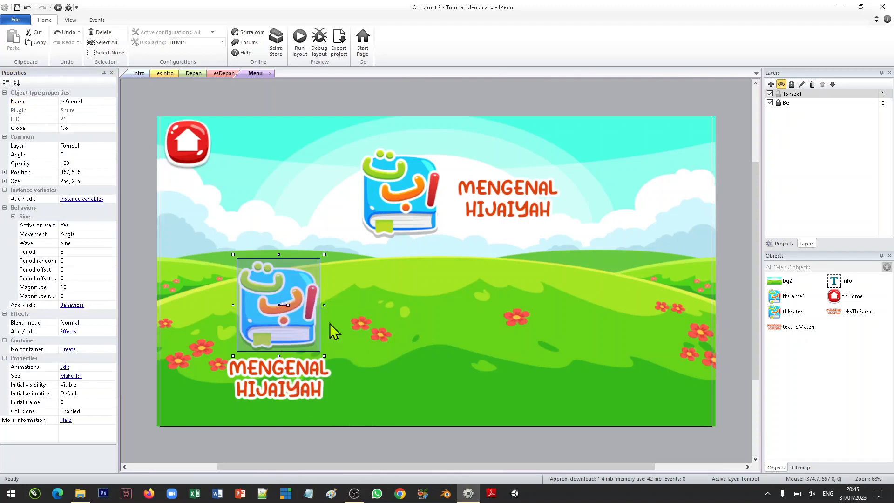
click(427, 315)
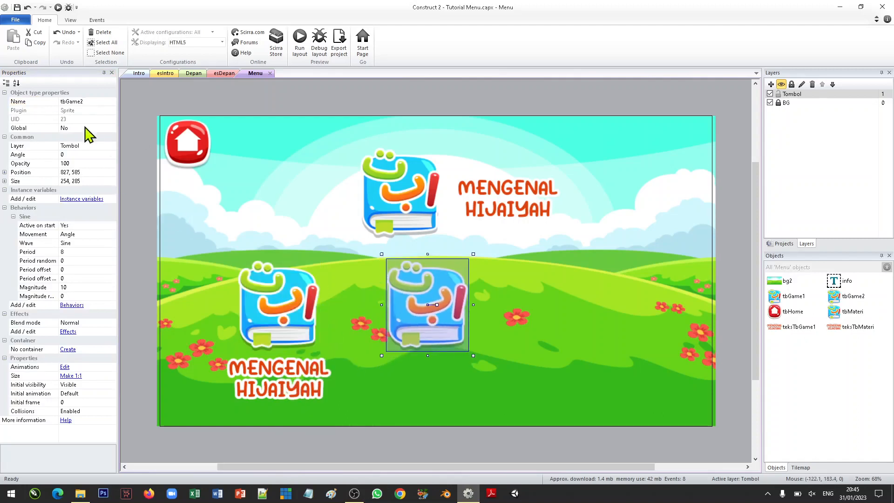
Step: Clone the teksTbGame1 label and place the copy beneath the tbGame2 icon at about 828, 810
click(304, 387)
right_click(304, 387)
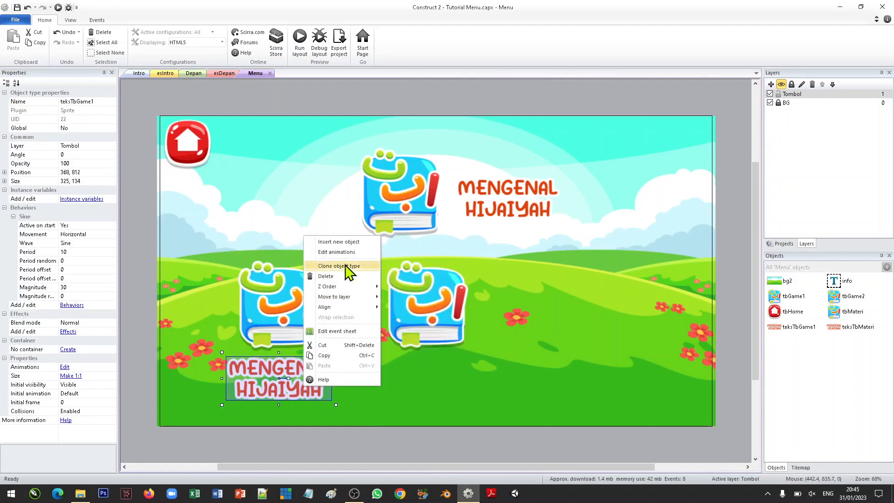
click(349, 273)
click(431, 382)
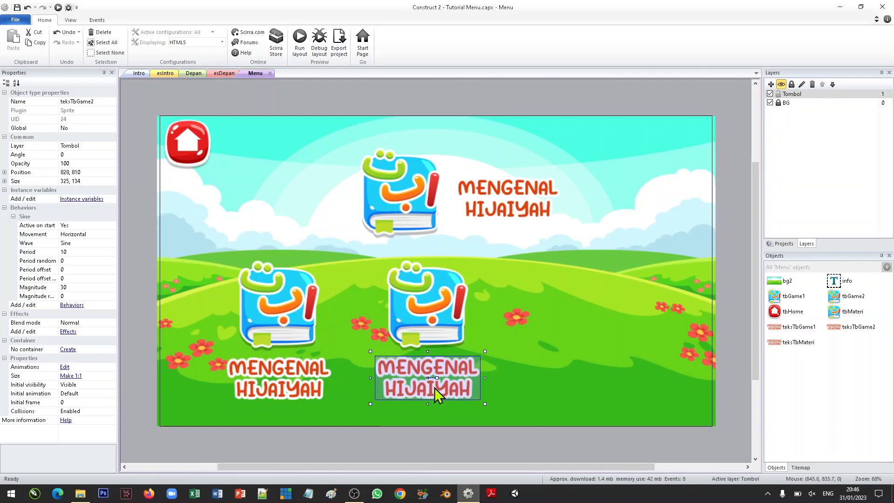
Step: Clone the tbGame2 icon and place the copy level with it at the row's right end, at about 1293, 584
click(448, 308)
right_click(449, 308)
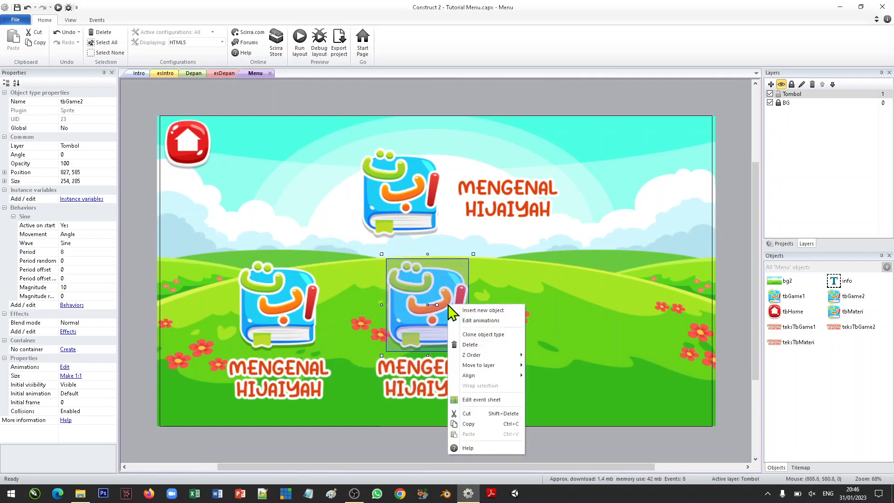
click(485, 334)
click(578, 304)
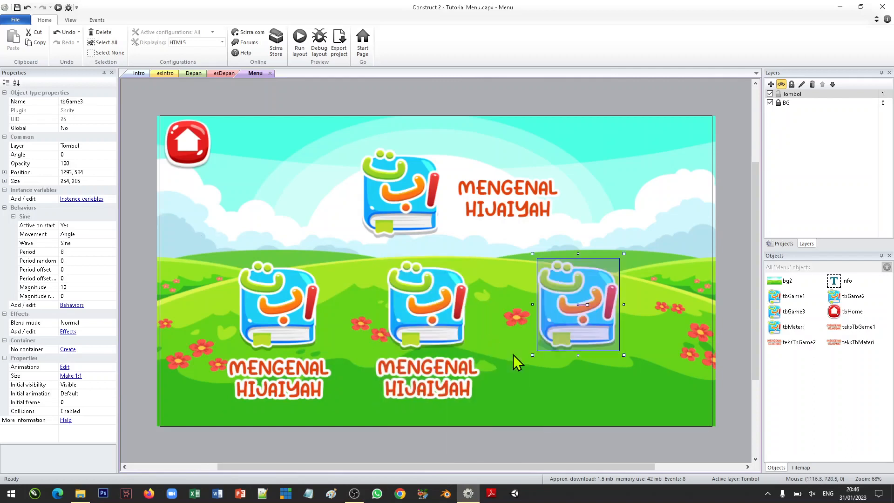
Step: Clone the teksTbGame2 label and place the copy beneath the tbGame3 icon at about 1292, 810
right_click(445, 387)
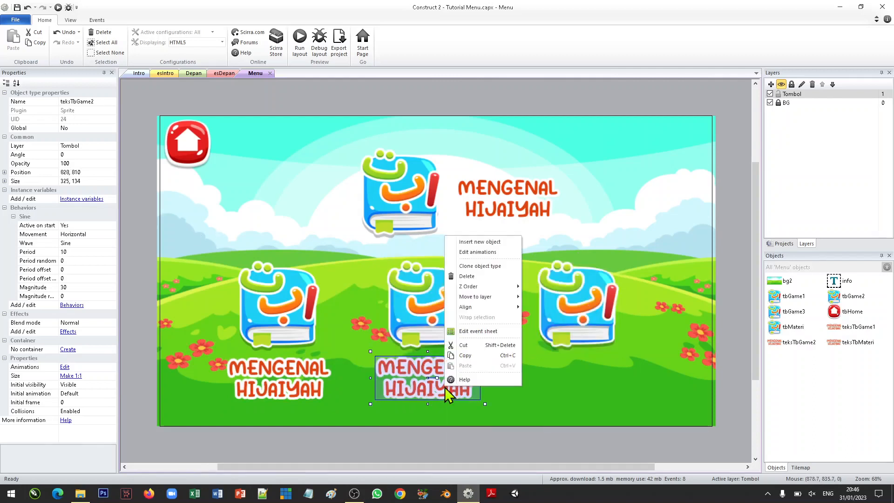
click(489, 262)
click(578, 378)
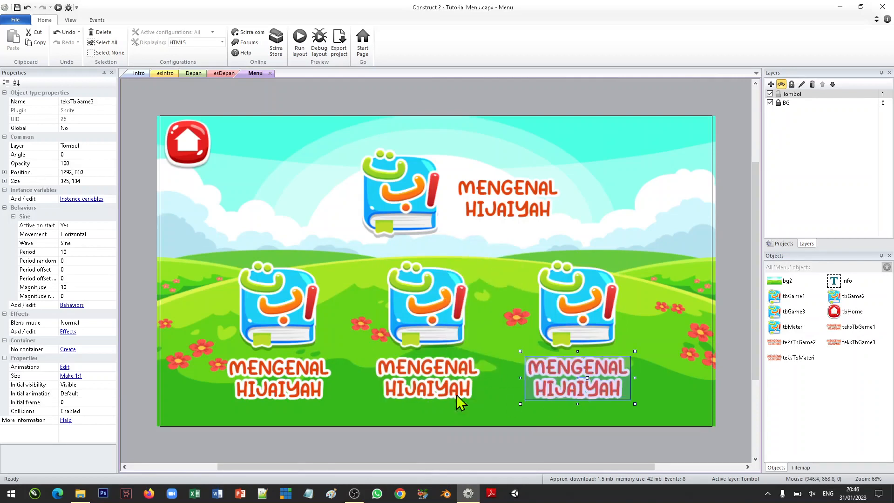
Step: Move the tbMateri icon and its teksTbMateri label higher in the layout, with the label at about 1076, 222
click(415, 206)
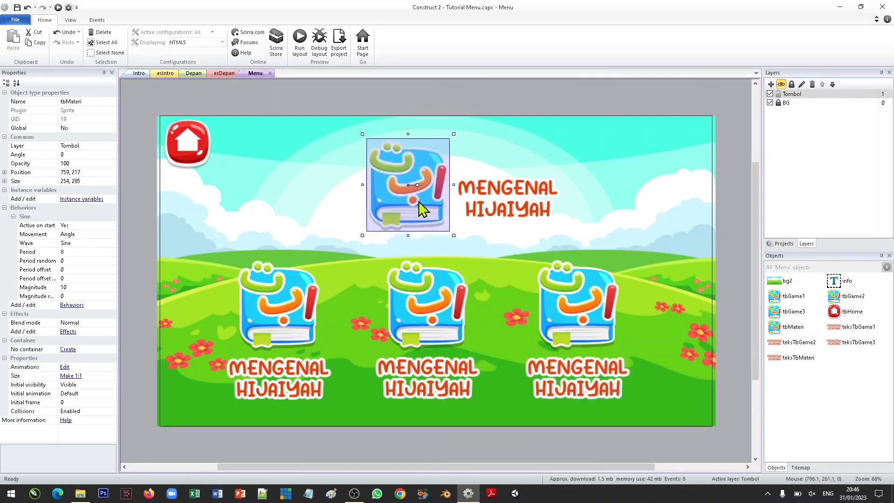
click(512, 190)
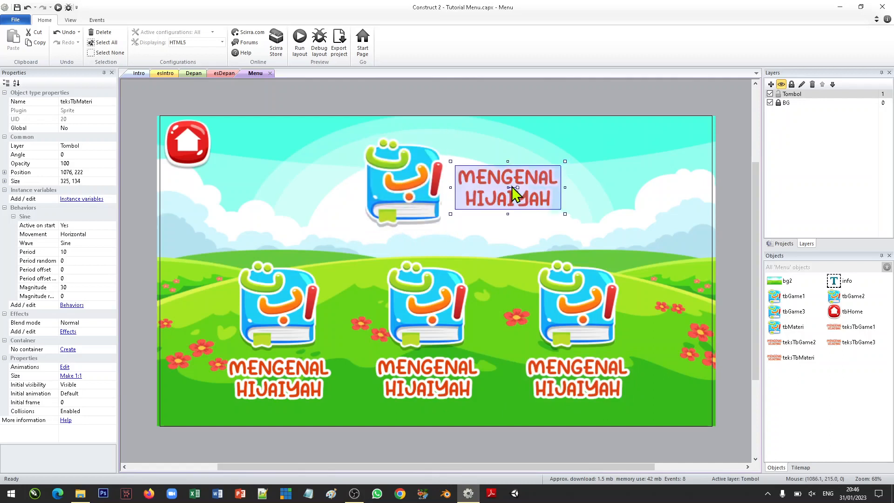
click(281, 331)
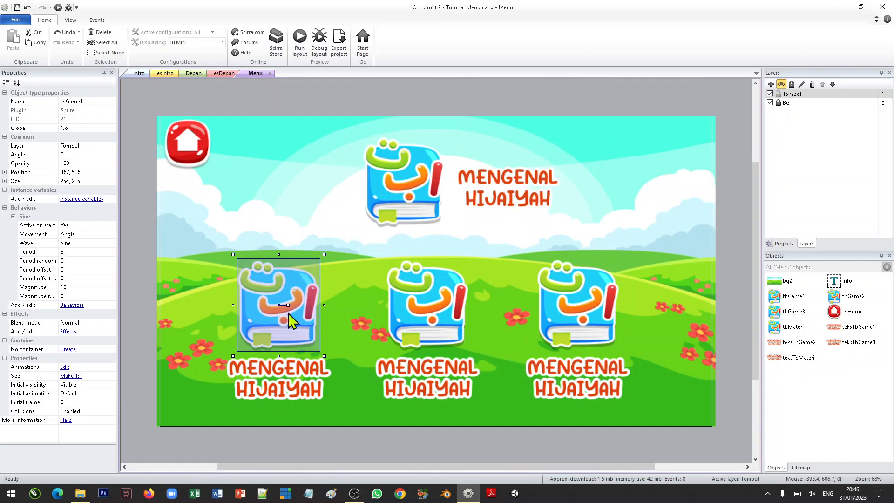
Step: Replace the tbGame1 icon's image with tbTulis.png from the Asset07 folder
click(293, 383)
click(275, 325)
double_click(278, 287)
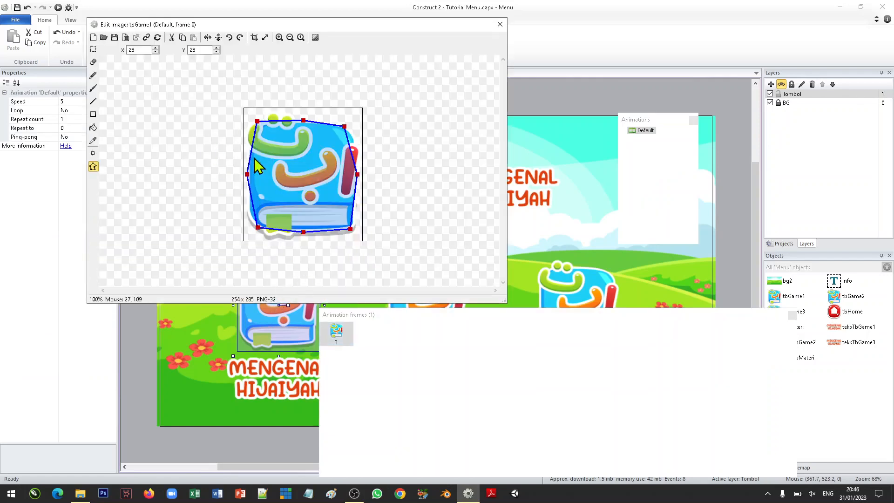
click(105, 38)
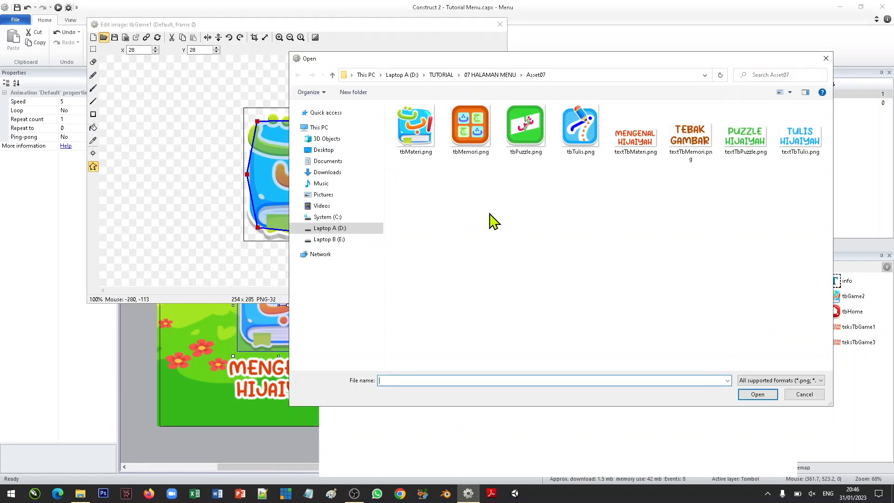
click(580, 133)
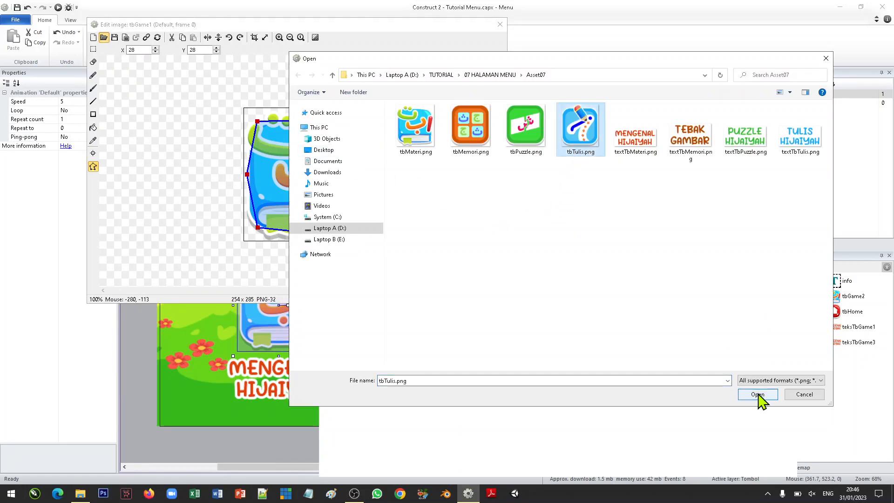
click(759, 395)
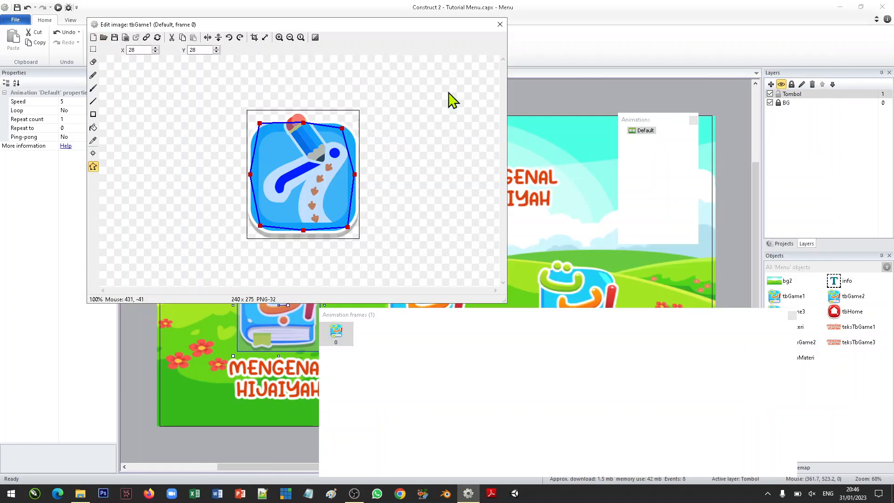
click(499, 24)
Step: Replace the teksTbGame1 label's image with textTbTulis.png from the Asset07 folder
click(303, 384)
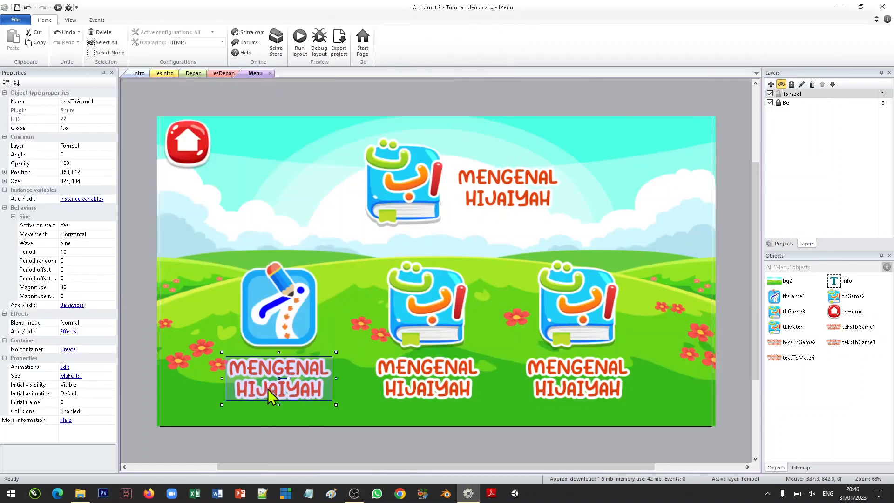
double_click(256, 387)
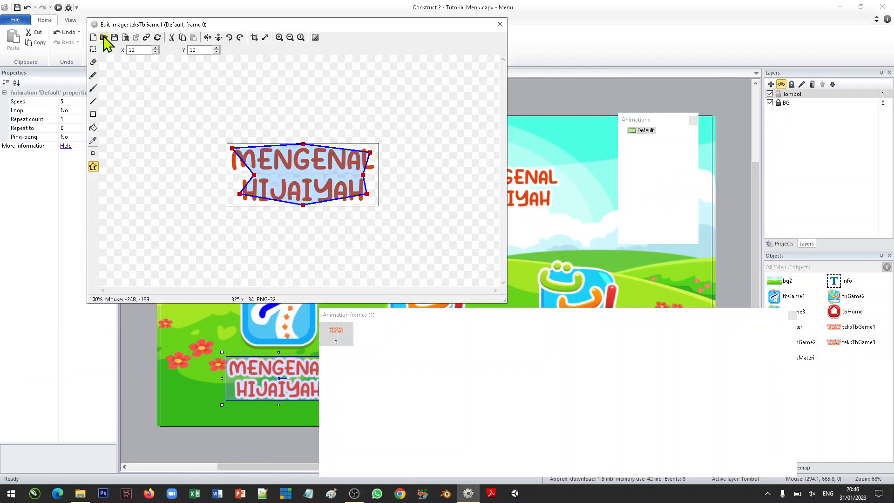
click(104, 37)
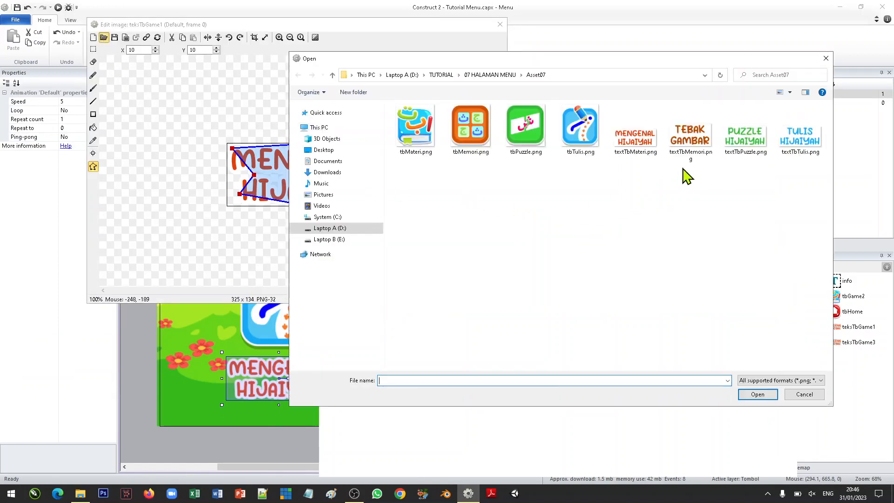
click(811, 145)
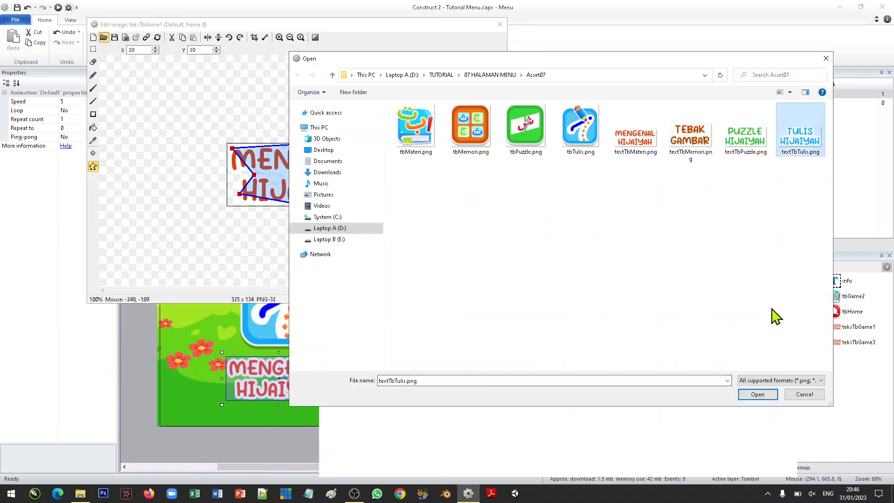
click(760, 395)
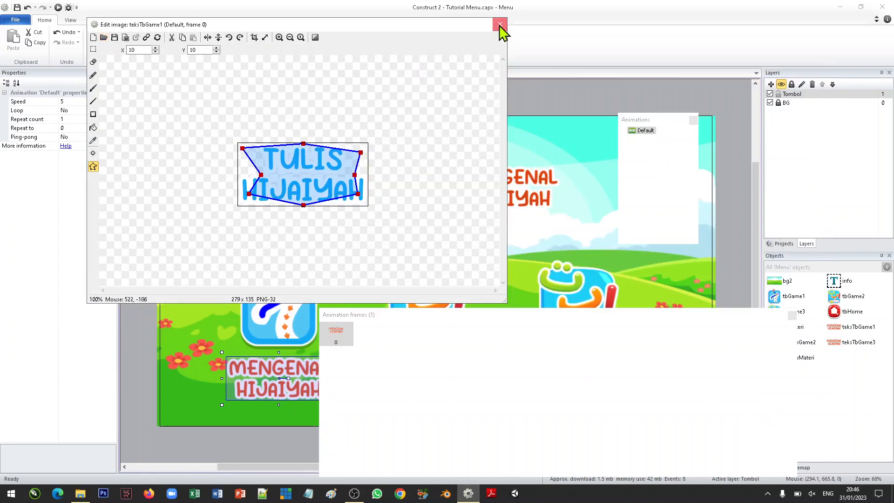
click(500, 24)
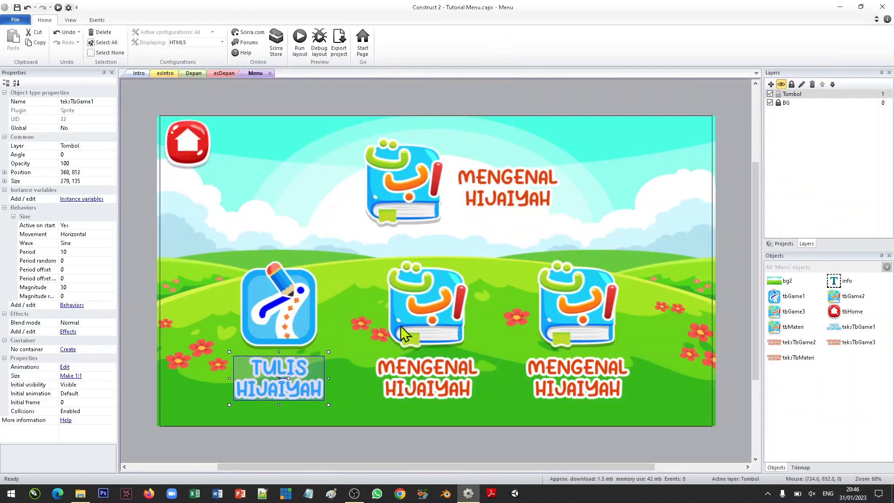
Step: Replace the tbGame2 icon's image with tbMemori.png from the Asset07 folder
click(440, 328)
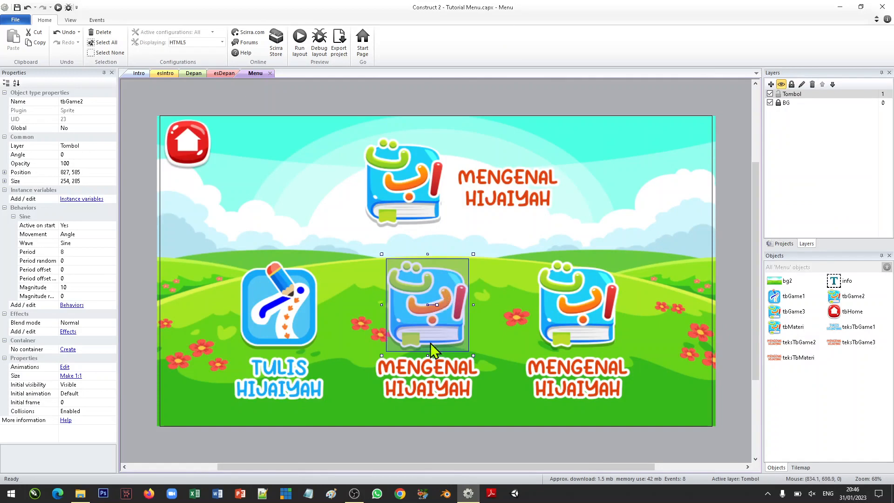
double_click(435, 329)
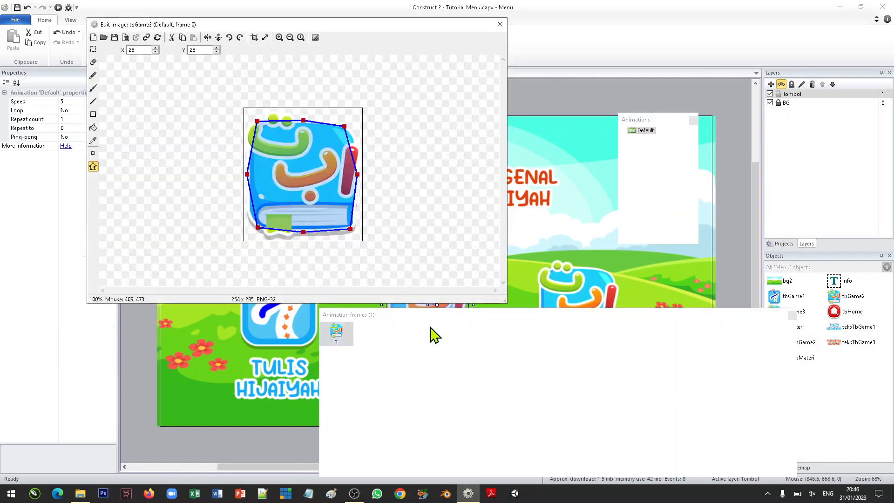
click(94, 38)
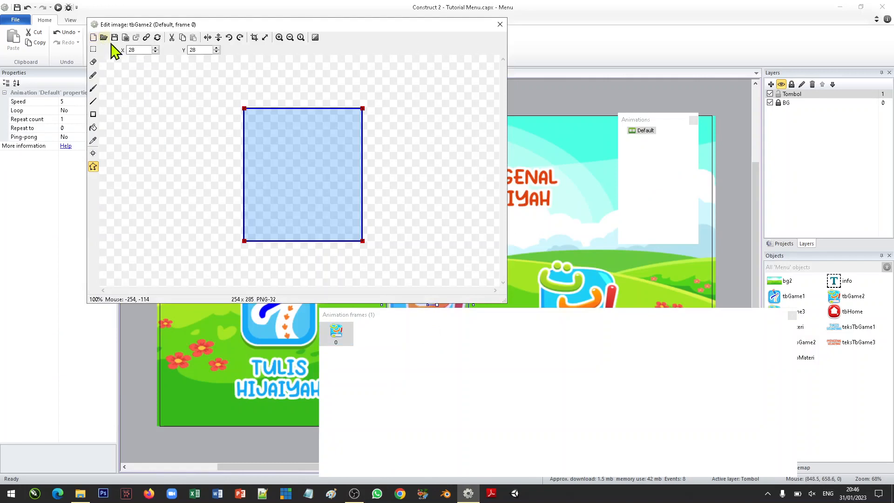
click(105, 38)
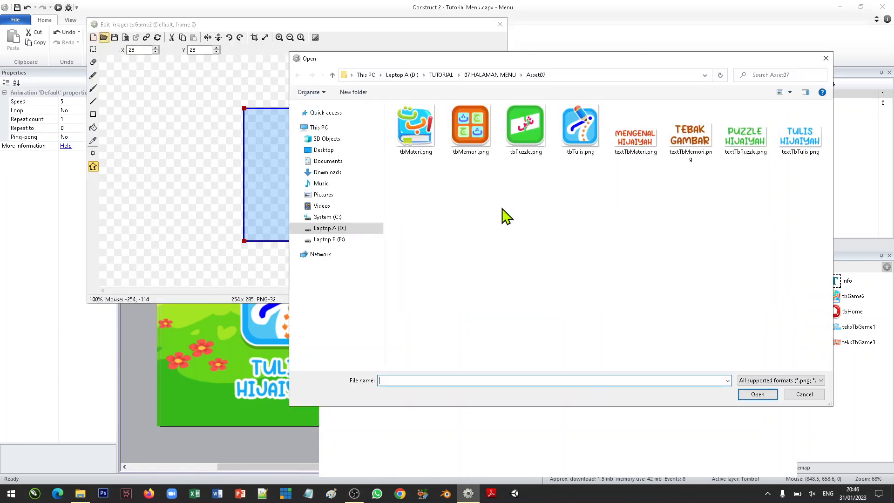
click(484, 137)
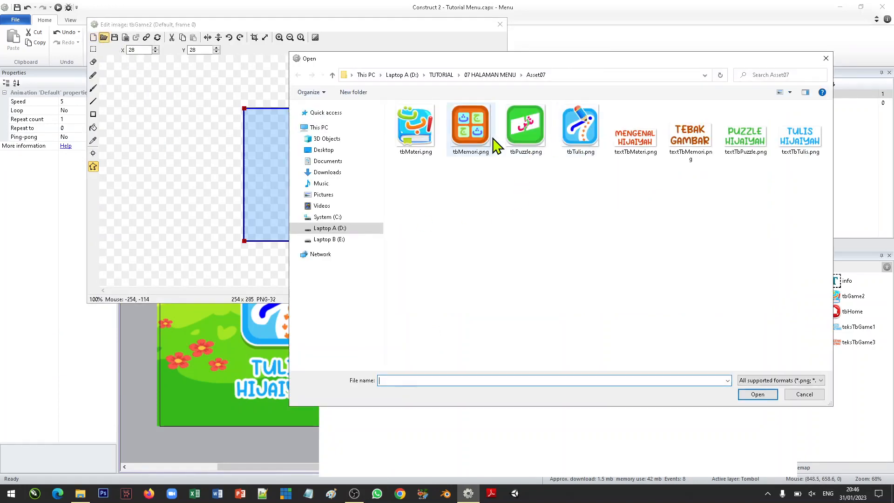
click(755, 395)
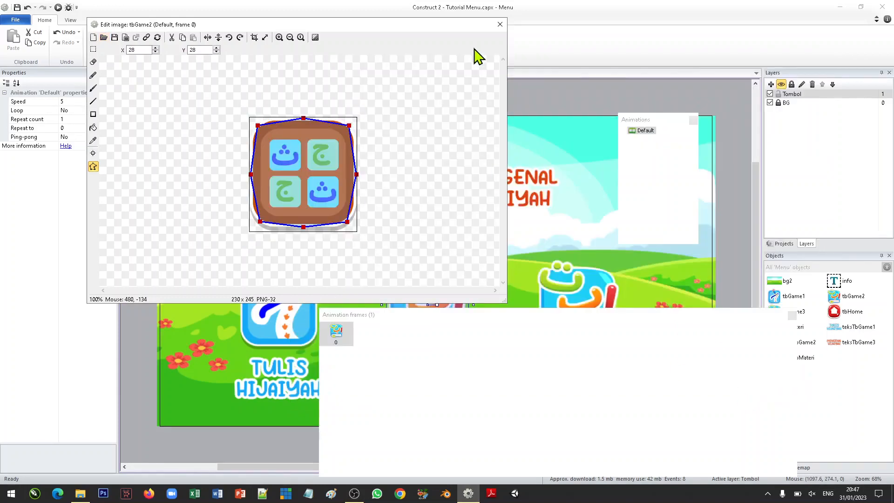
click(500, 25)
Step: Replace the teksTbGame2 label's image with textTbMemori.png from the Asset07 folder
click(435, 385)
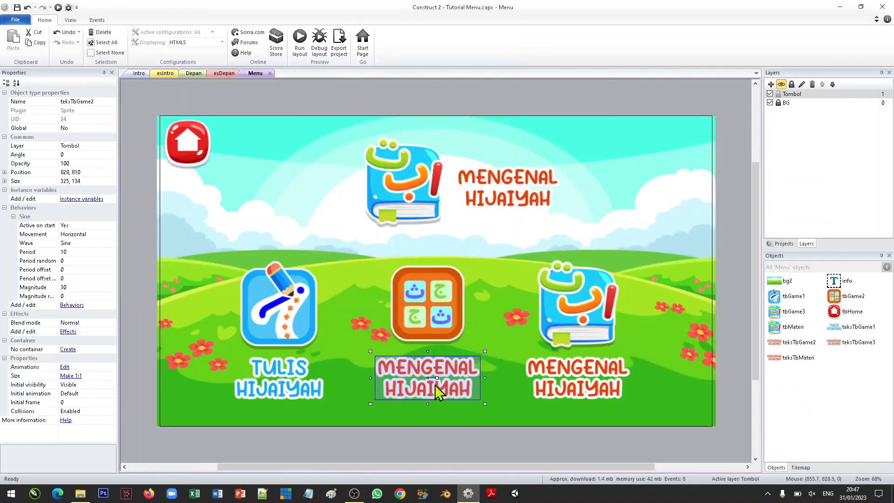
double_click(421, 383)
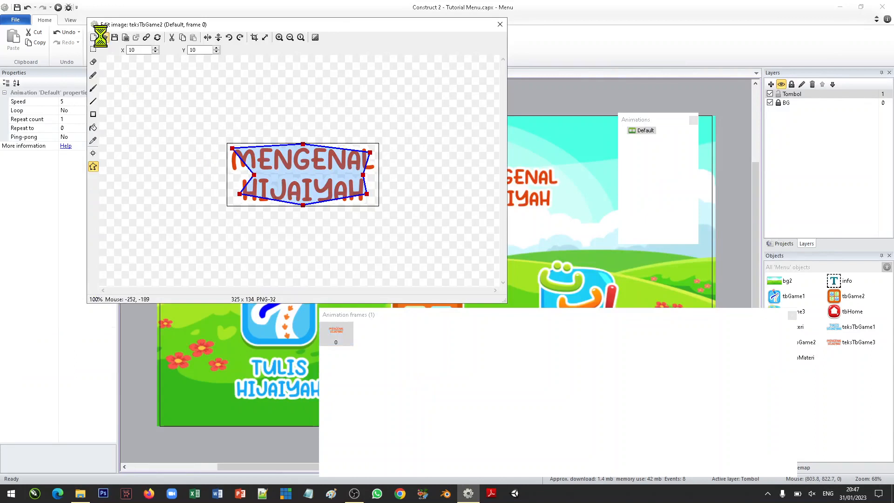
click(104, 37)
click(690, 136)
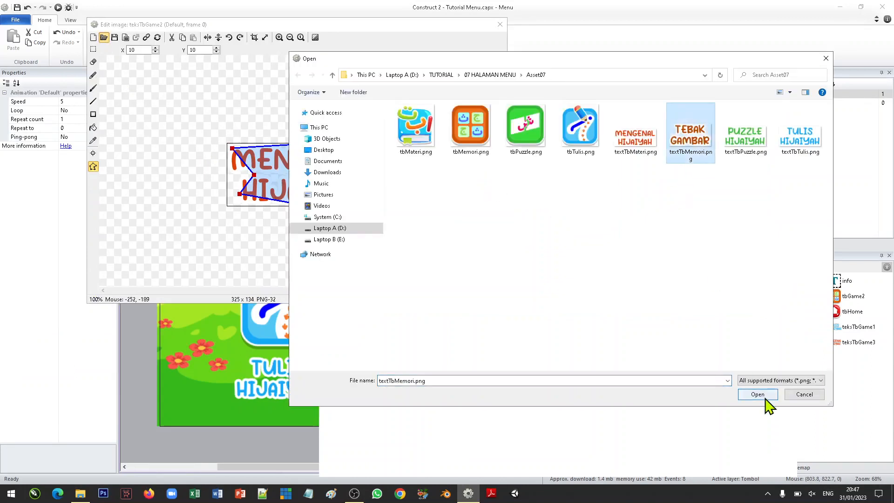
click(758, 395)
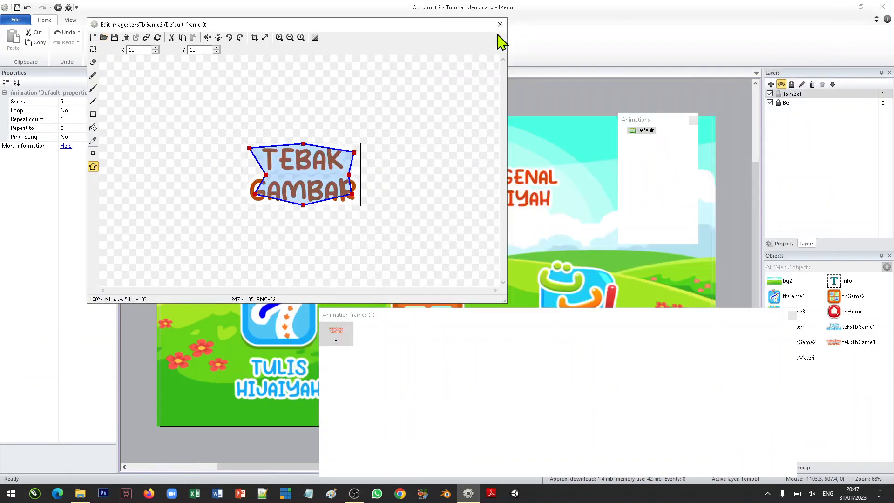
click(500, 24)
Step: Replace the tbGame3 icon's image with tbPuzzle.png from the Asset07 folder
click(581, 322)
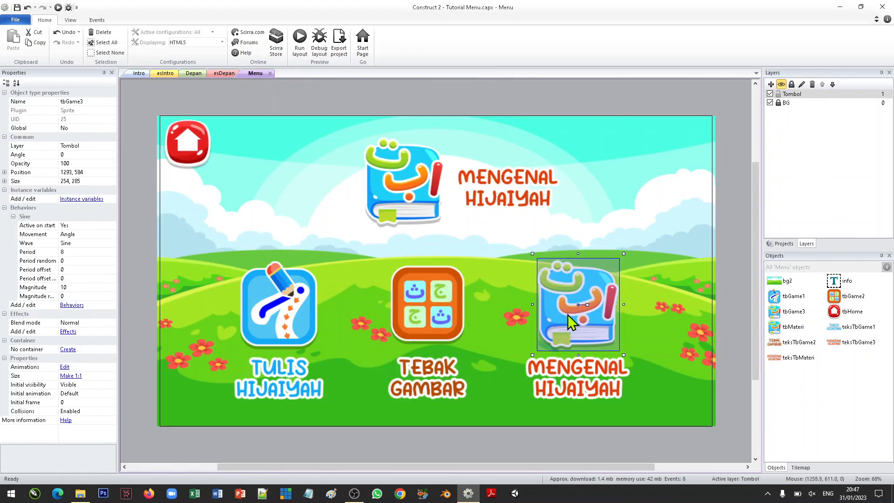
double_click(568, 314)
click(104, 37)
click(526, 137)
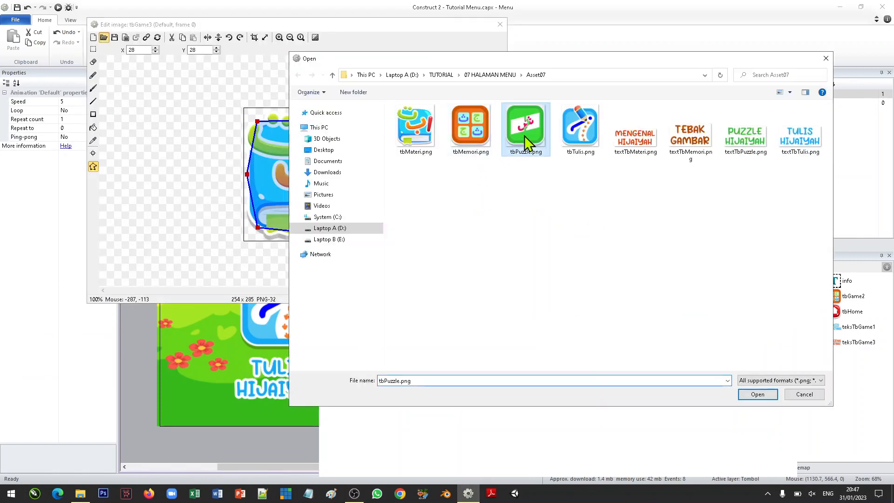
click(758, 395)
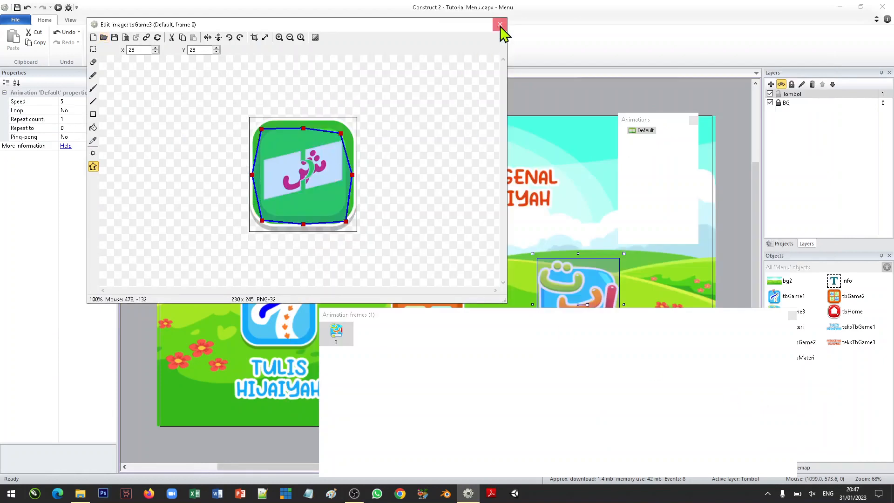
click(500, 25)
Step: Replace the teksTbGame3 label's image with textTbPuzzle.png from the Asset07 folder
double_click(585, 389)
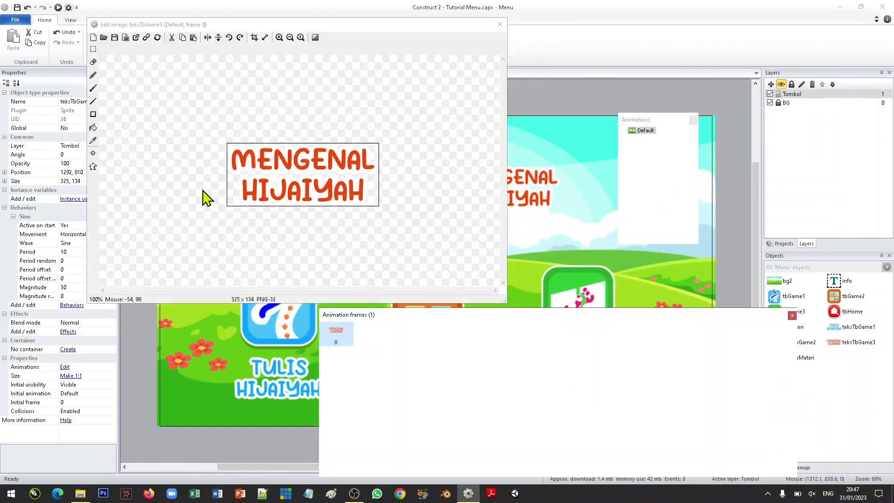
click(106, 37)
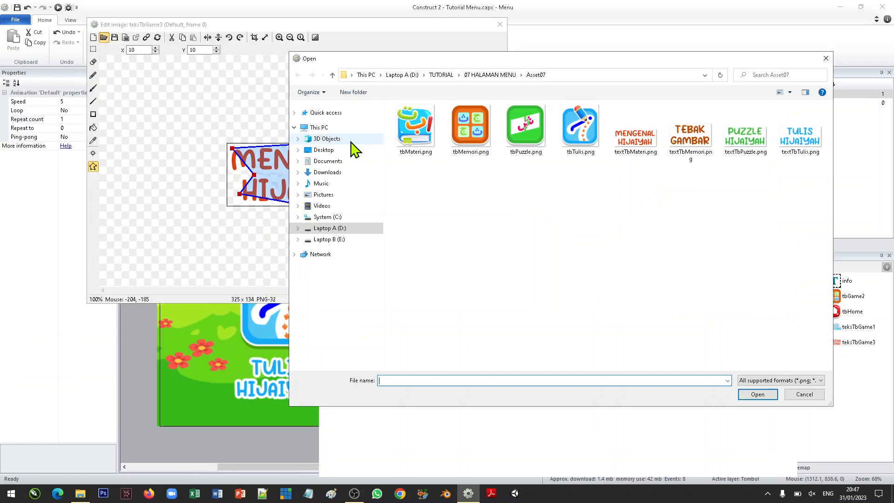
click(745, 132)
click(758, 395)
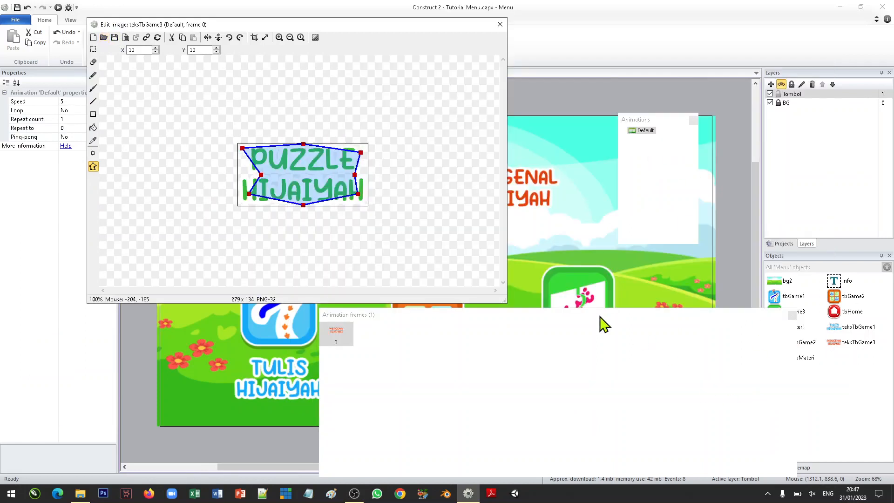
click(500, 26)
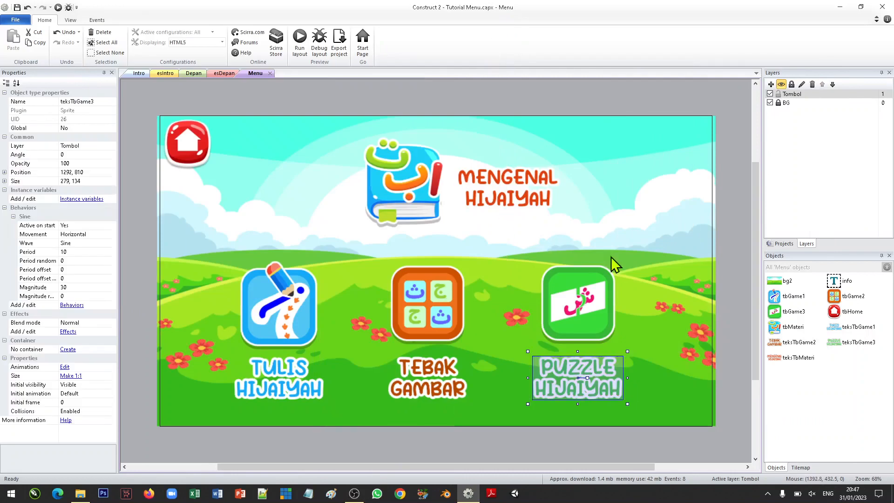
Step: Shift the tbMateri icon to about 740, 192 and its teksTbMateri label to about 1053, 207
click(419, 177)
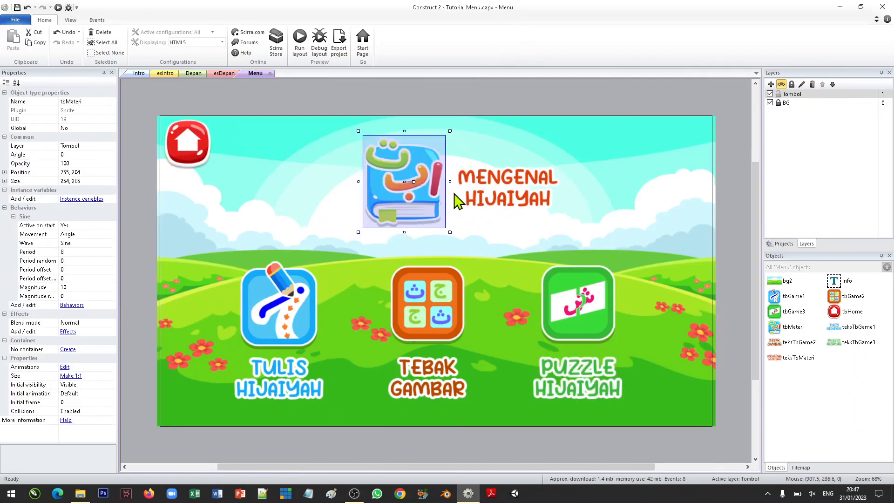
click(486, 194)
drag(420, 192, 419, 189)
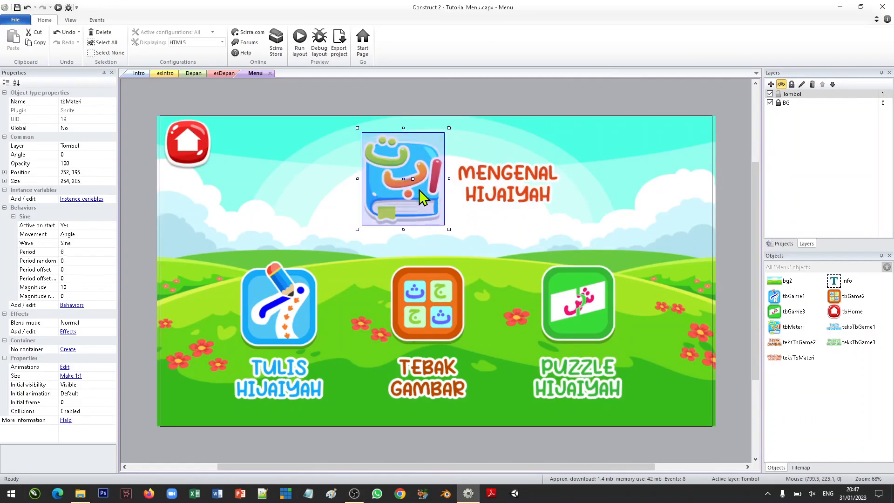
drag(496, 190, 491, 189)
drag(437, 198, 432, 196)
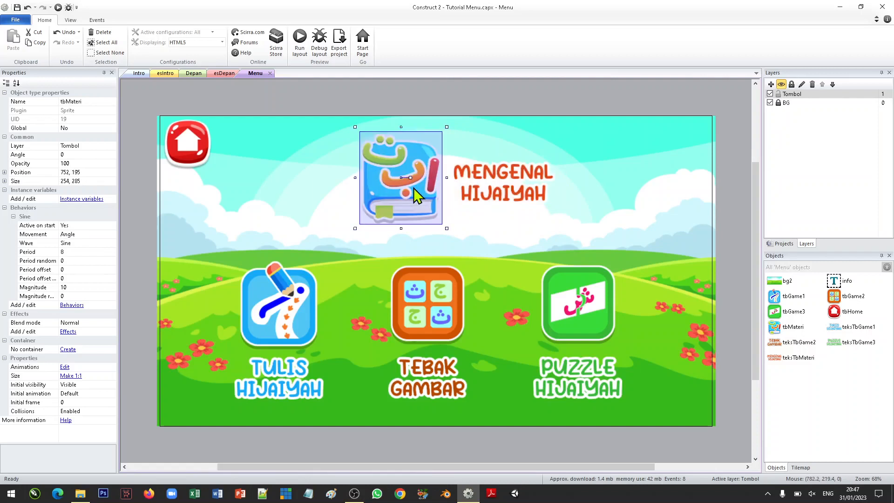
drag(503, 200, 500, 202)
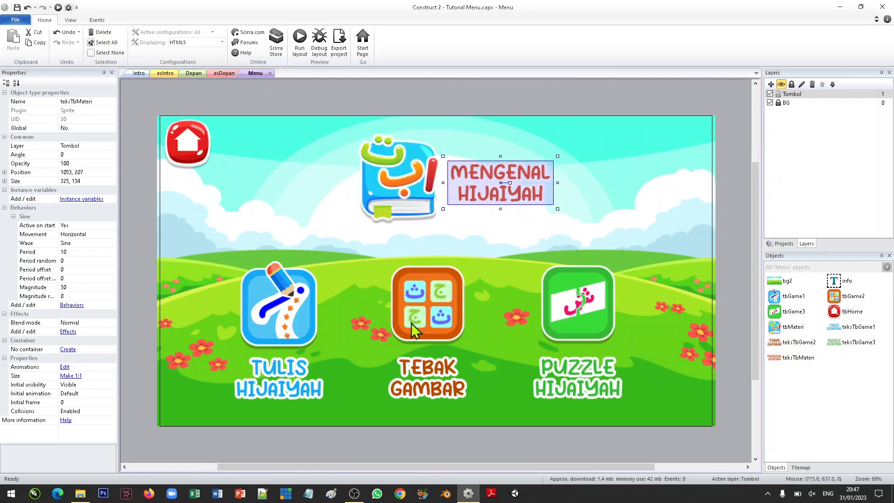
click(298, 313)
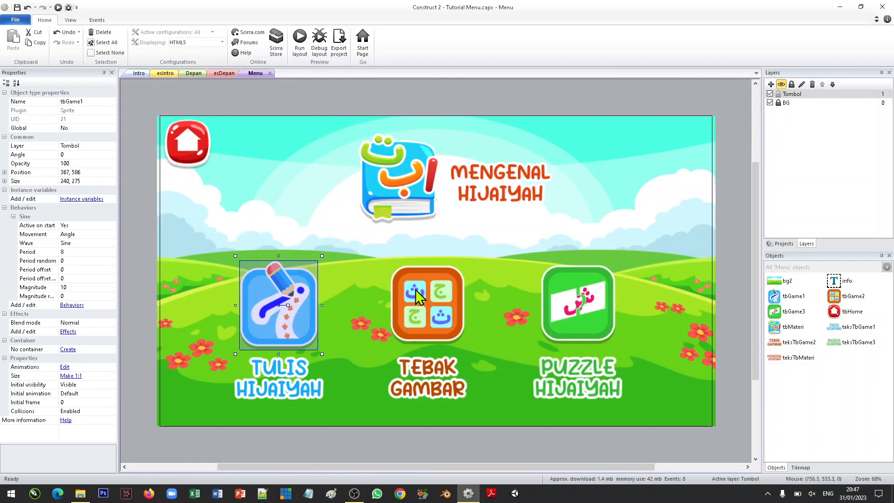
click(400, 198)
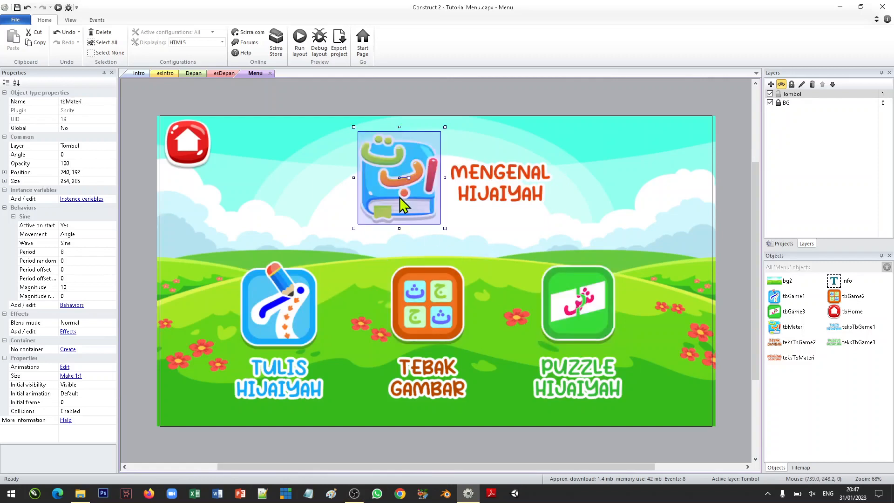
click(298, 308)
click(427, 307)
click(563, 307)
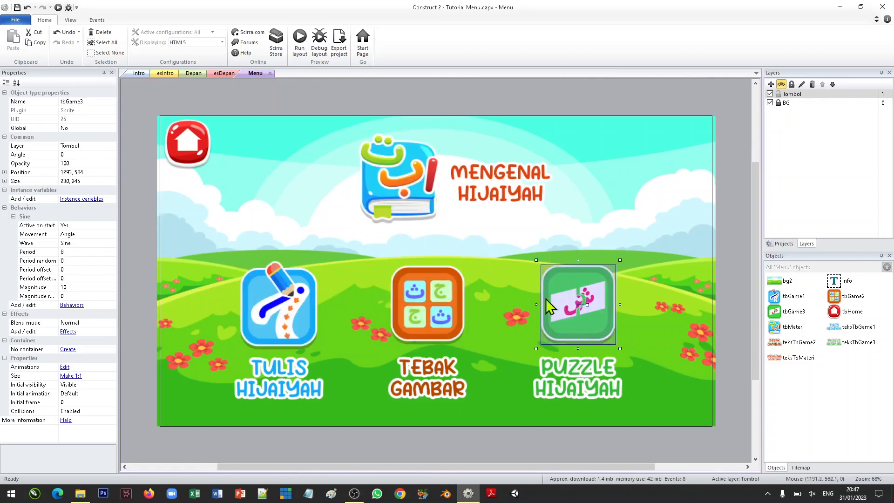
Step: Open the Menu layout's event sheet, Event sheet 3, rename it esMenu, and check that the layout uses it
click(252, 162)
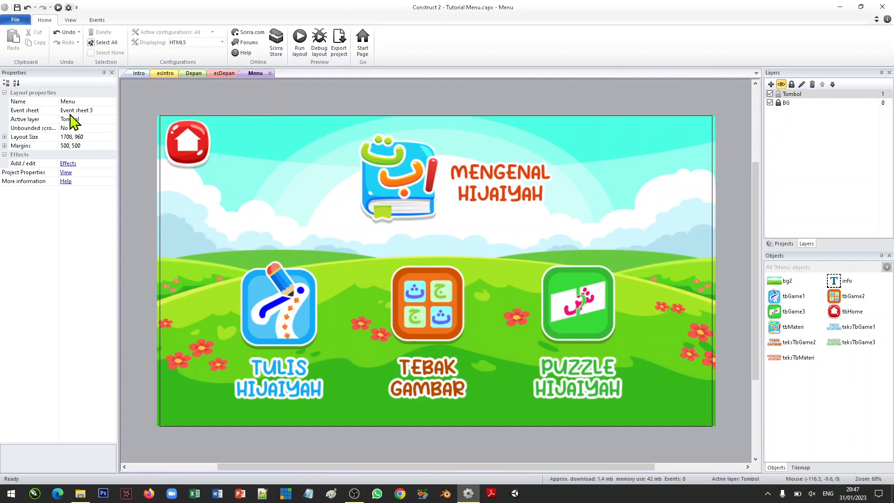
click(100, 110)
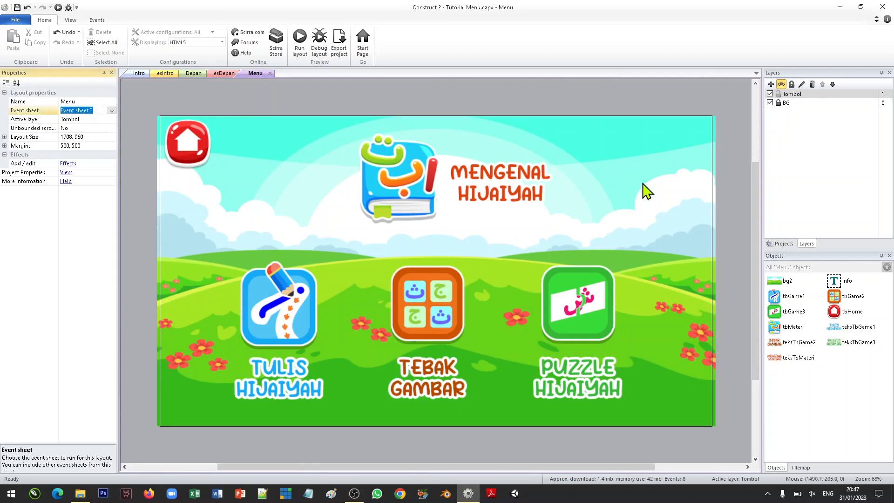
click(781, 245)
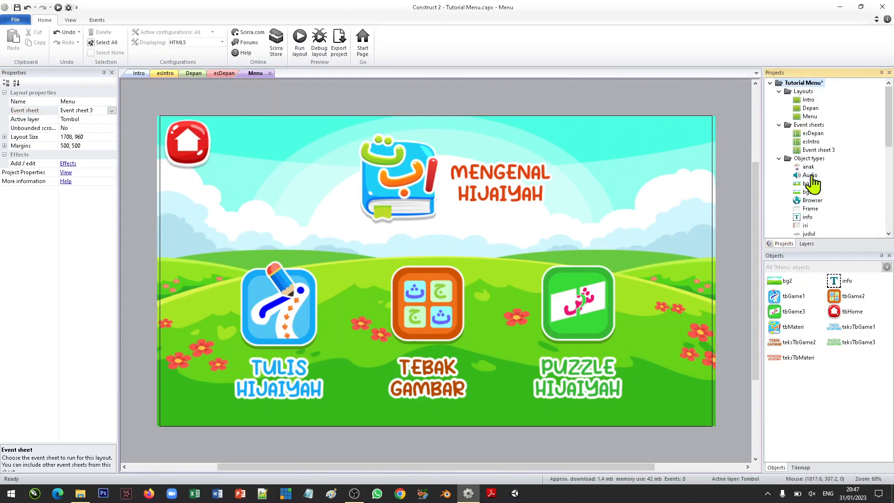
click(820, 150)
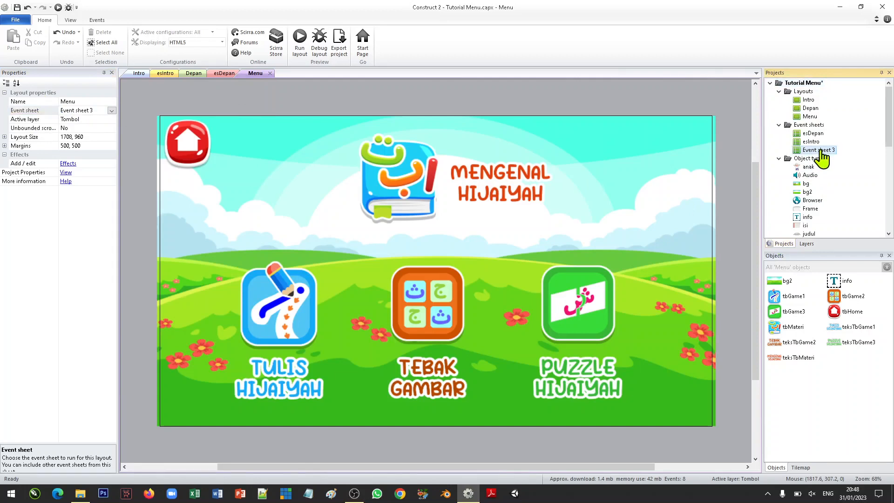
double_click(821, 152)
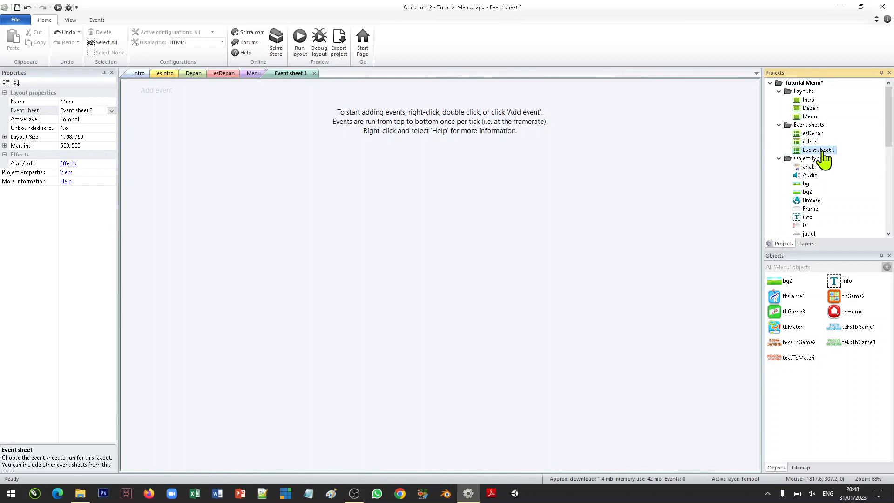
right_click(823, 158)
click(843, 179)
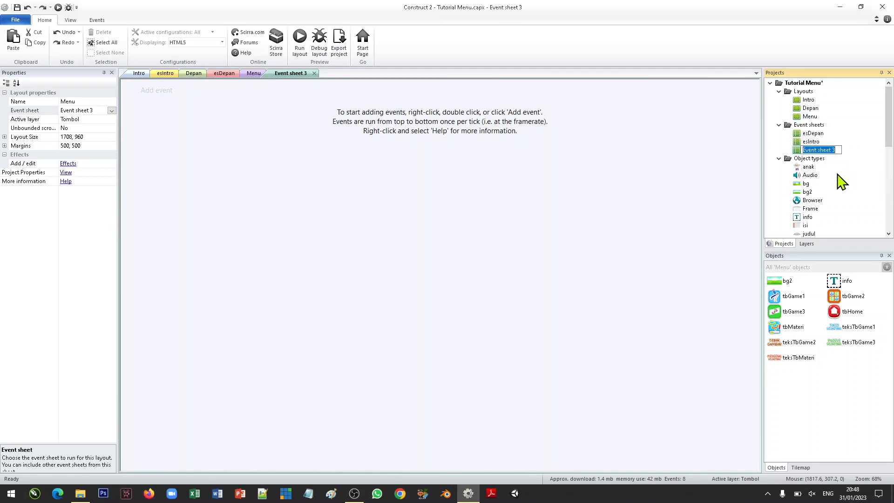
text(esMenu)
key(Return)
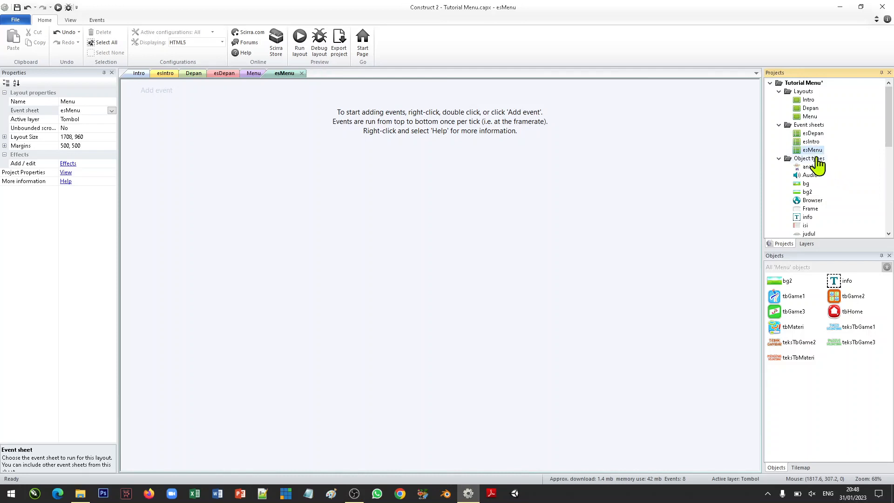
click(254, 73)
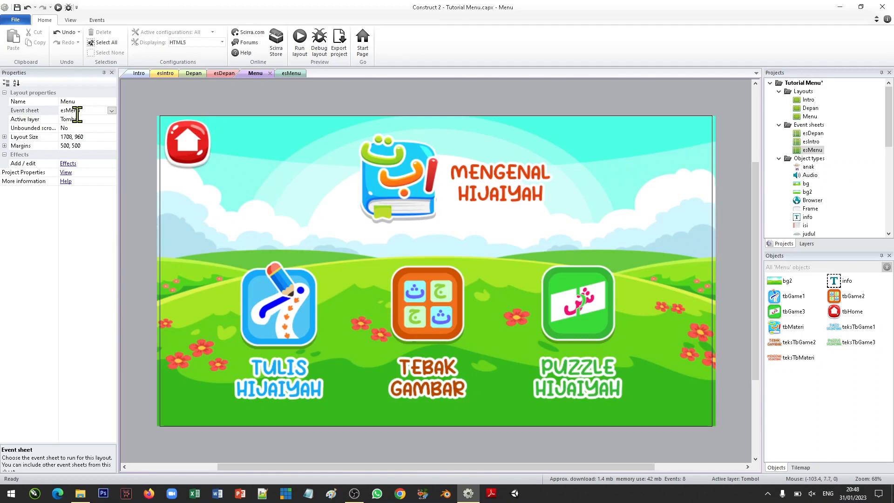
click(292, 75)
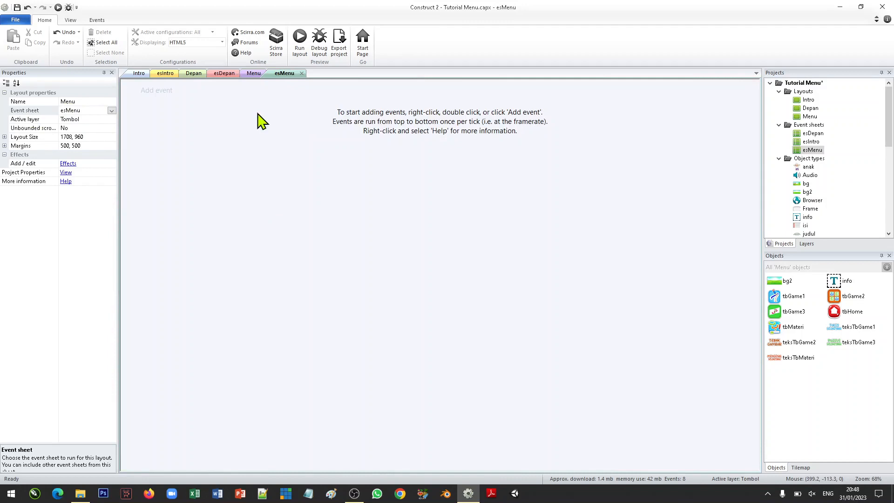
Step: Copy the entire tbPetunjuk touch event, including all its actions, from the esDepan event sheet
click(254, 73)
click(192, 152)
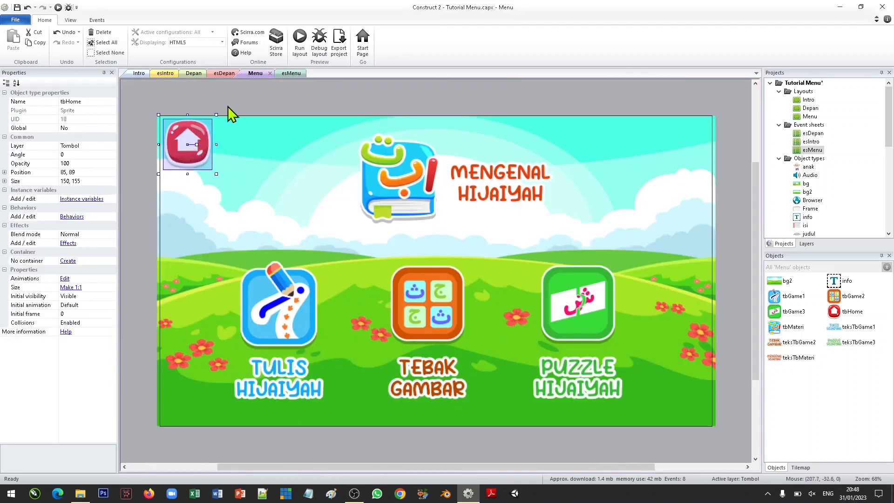
click(224, 75)
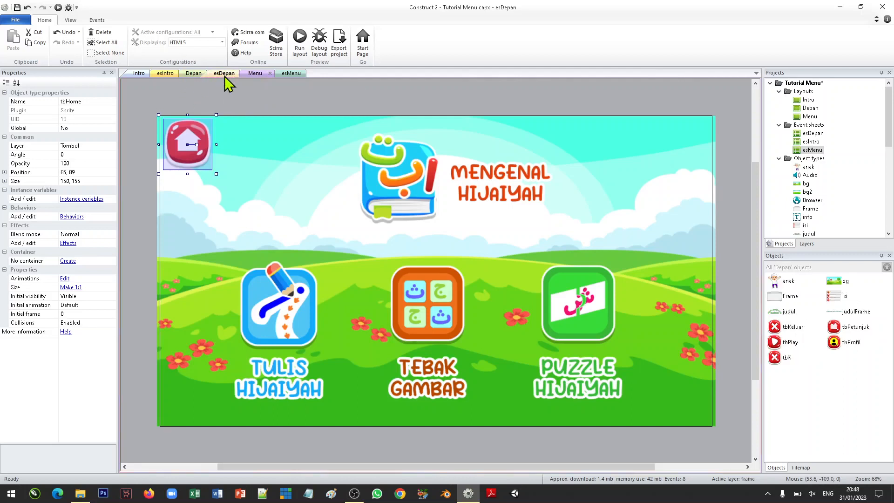
scroll(219, 192, up, 1)
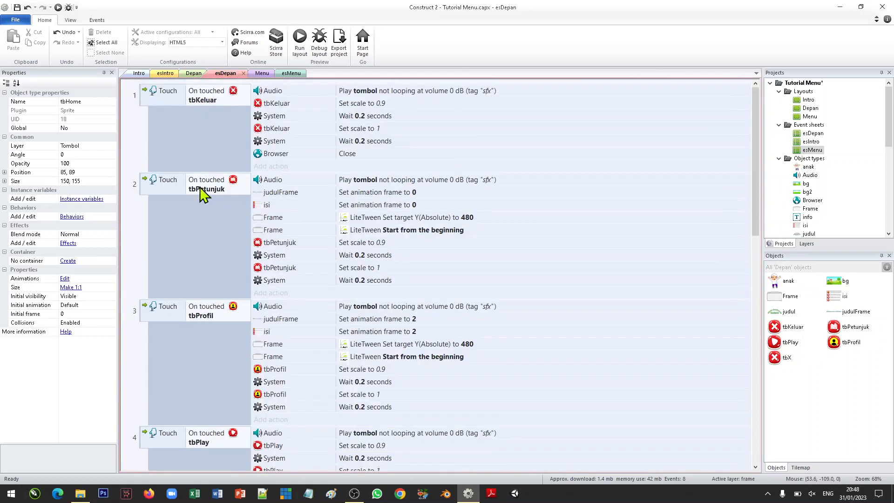
click(149, 192)
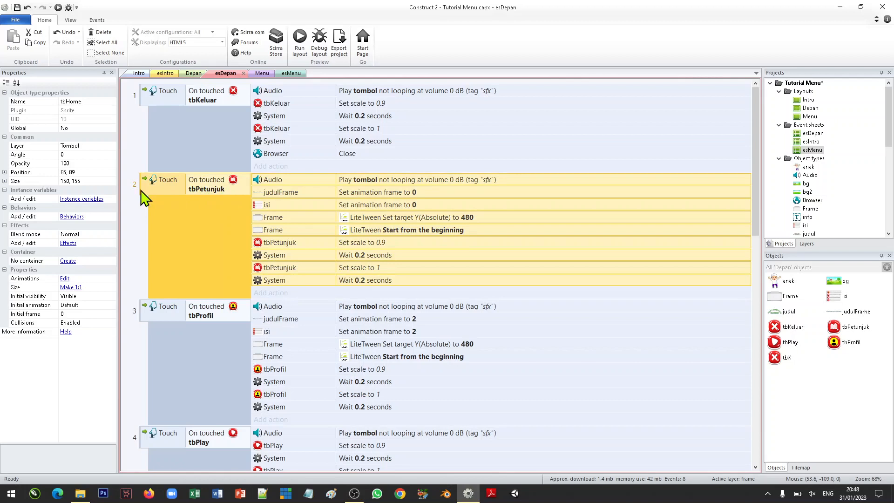
click(177, 192)
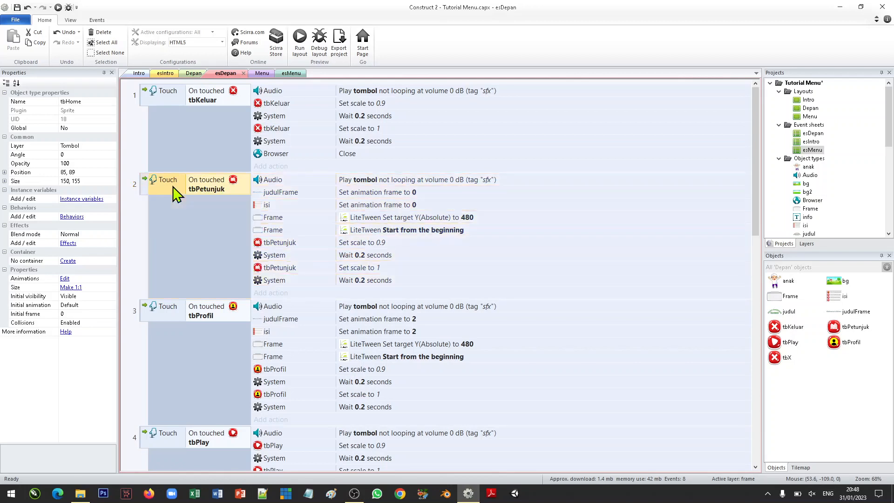
click(148, 196)
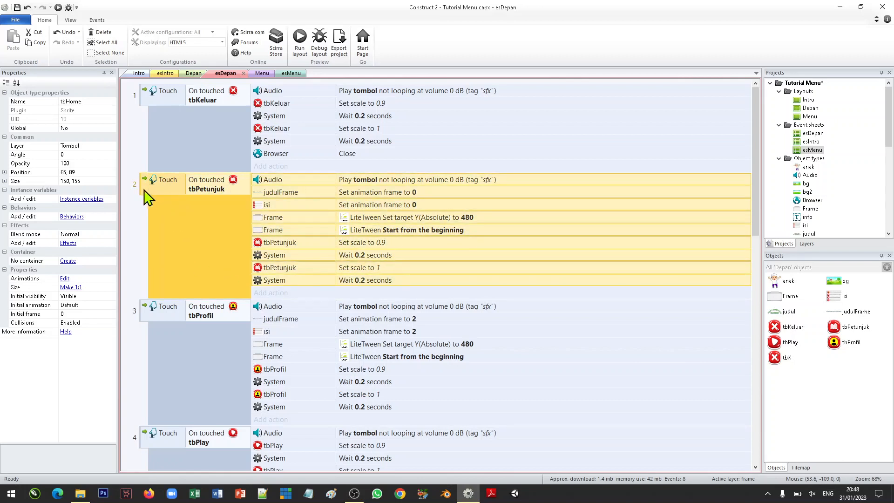
right_click(161, 189)
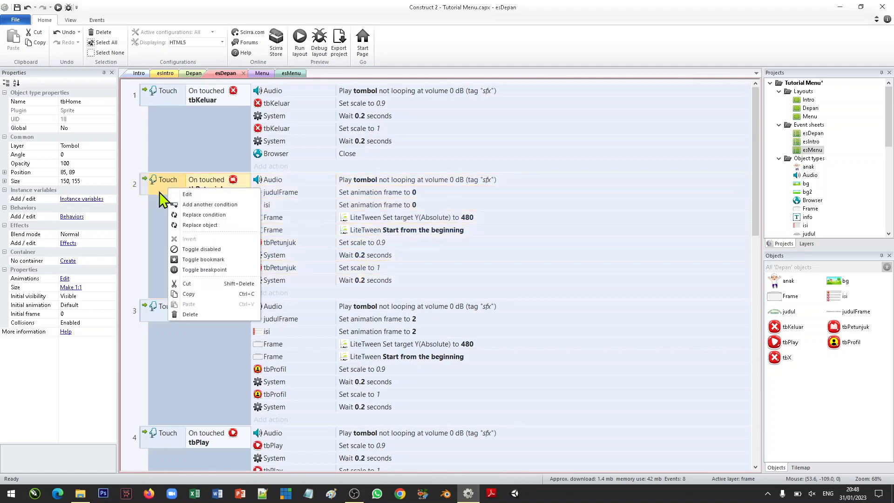
click(148, 196)
right_click(144, 188)
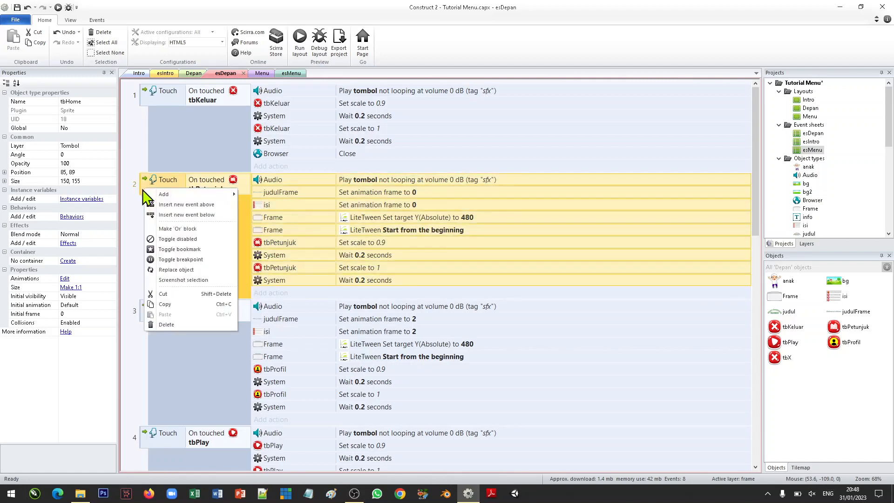
click(170, 305)
Step: Paste the copied tbPetunjuk touch event into the empty esMenu event sheet
click(290, 74)
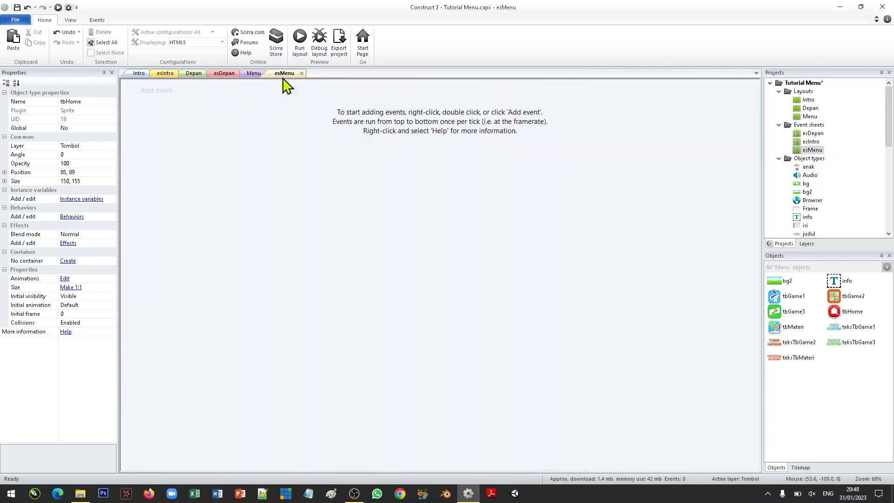
right_click(122, 167)
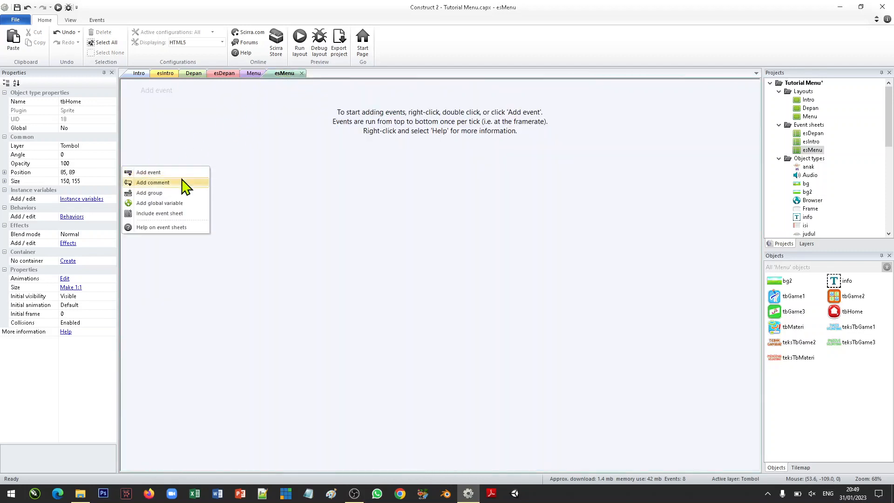
right_click(234, 193)
click(208, 174)
right_click(322, 286)
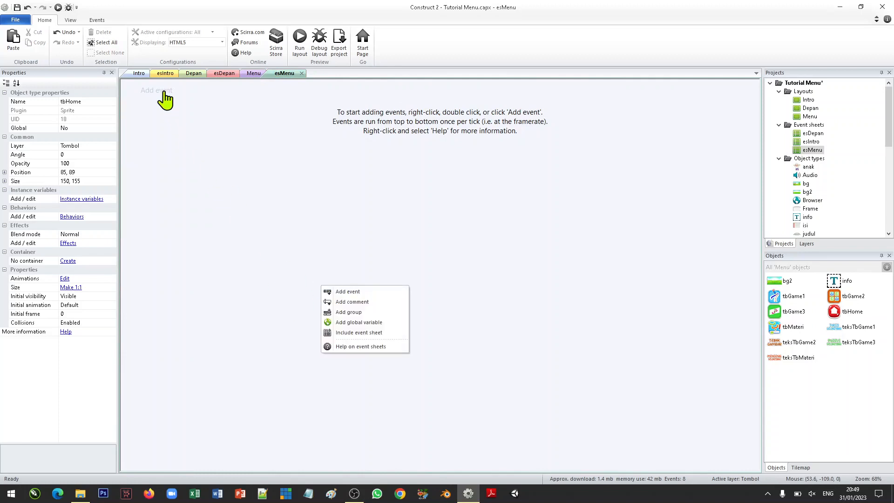
click(196, 148)
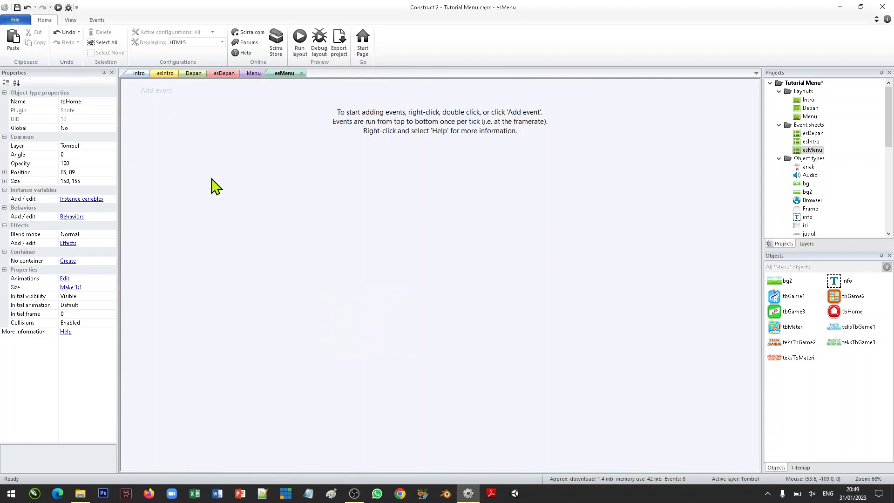
key(ctrl+v)
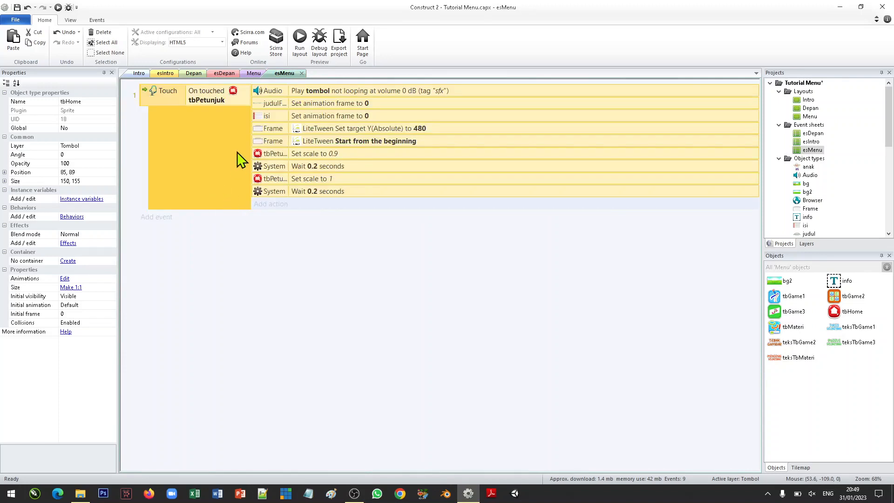
click(334, 289)
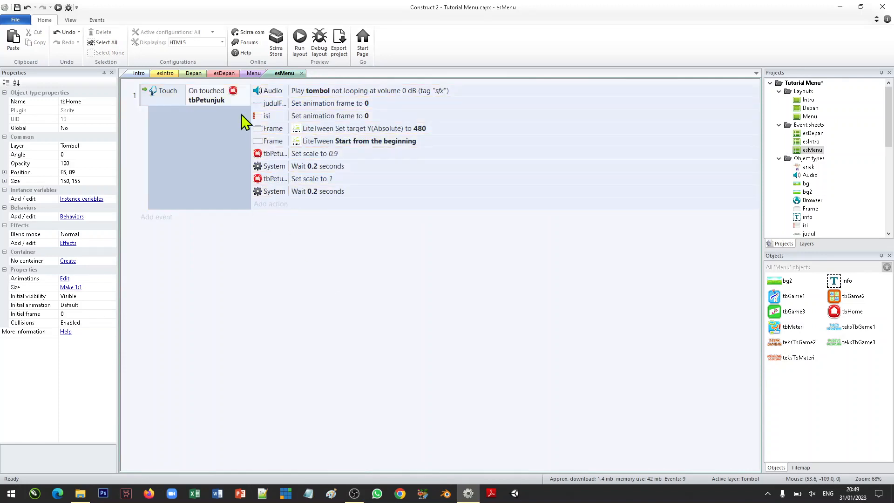
Step: Replace tbPetunjuk with tbHome in the On touched condition of the esMenu event
click(253, 74)
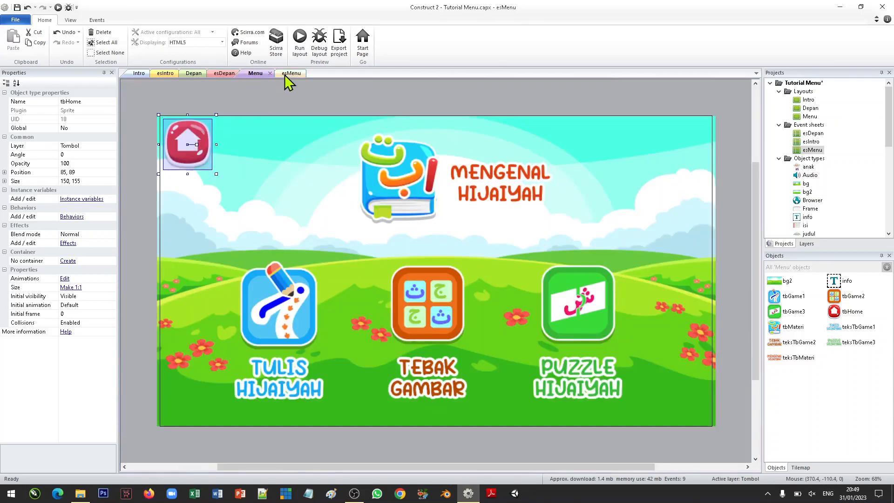
click(286, 74)
click(223, 217)
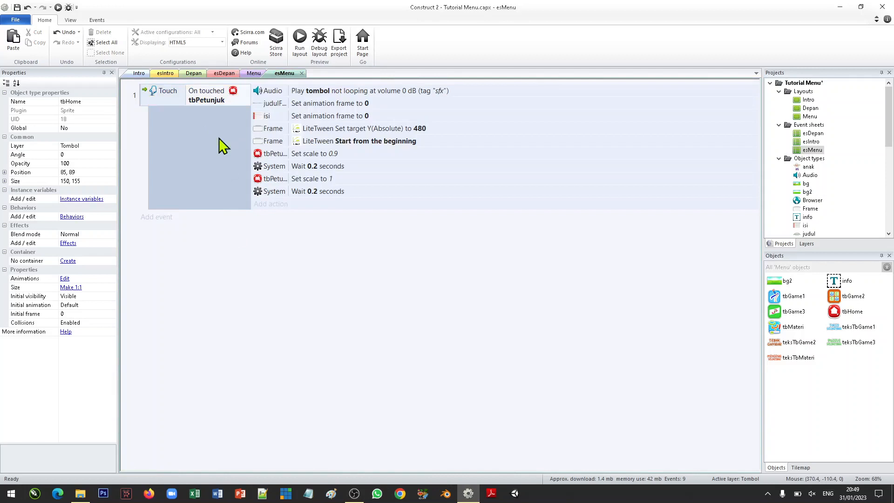
click(231, 106)
right_click(226, 105)
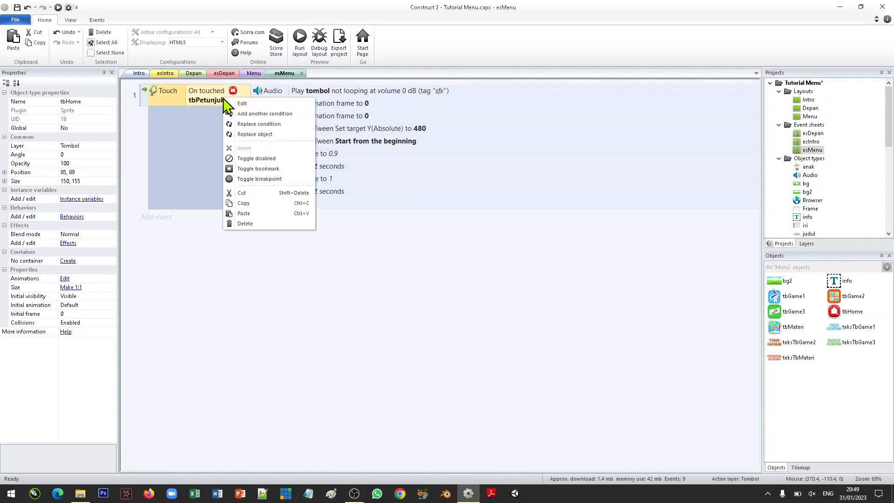
click(254, 135)
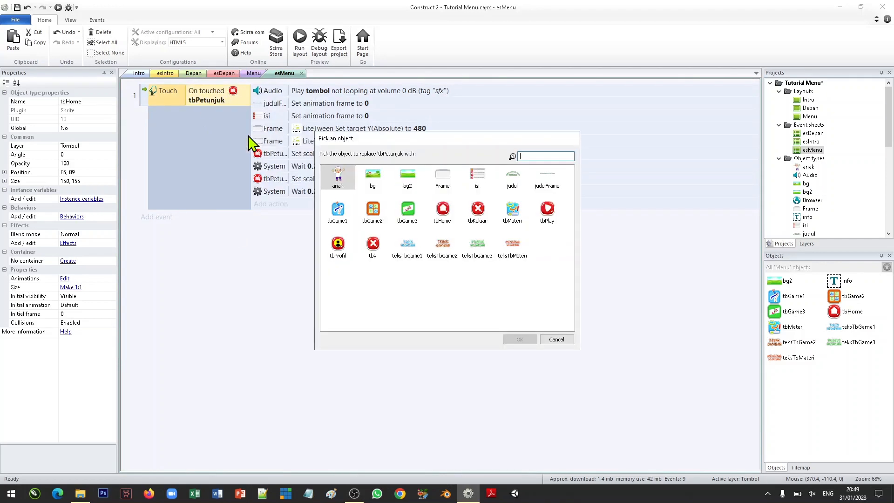
click(442, 212)
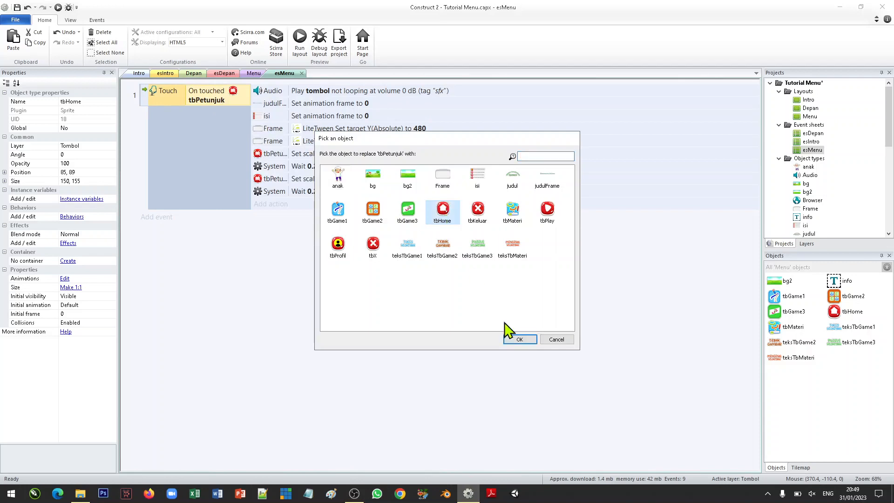
click(520, 340)
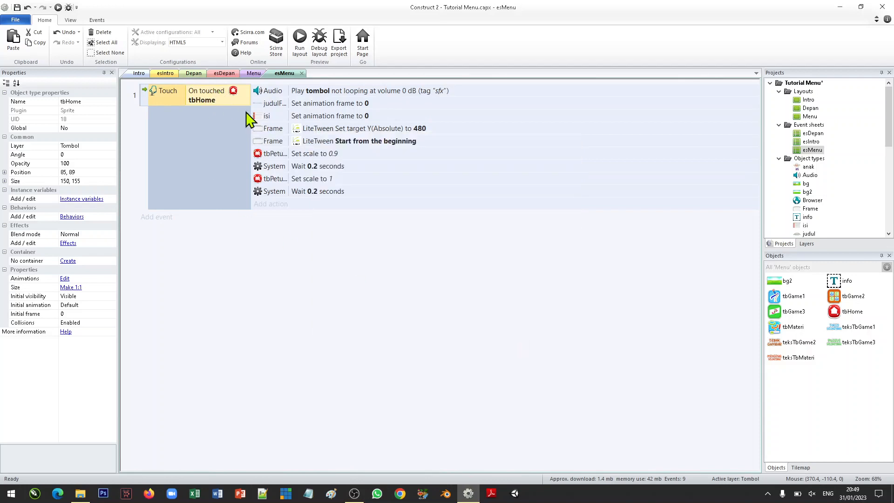
Step: Delete the judulFrame, isi and two Frame LiteTween actions from the tbHome touch event
click(281, 104)
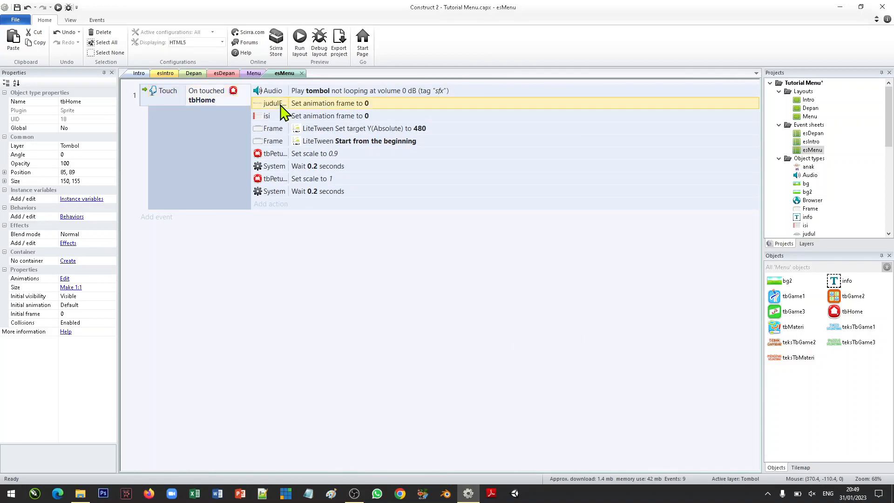
shift+click(280, 141)
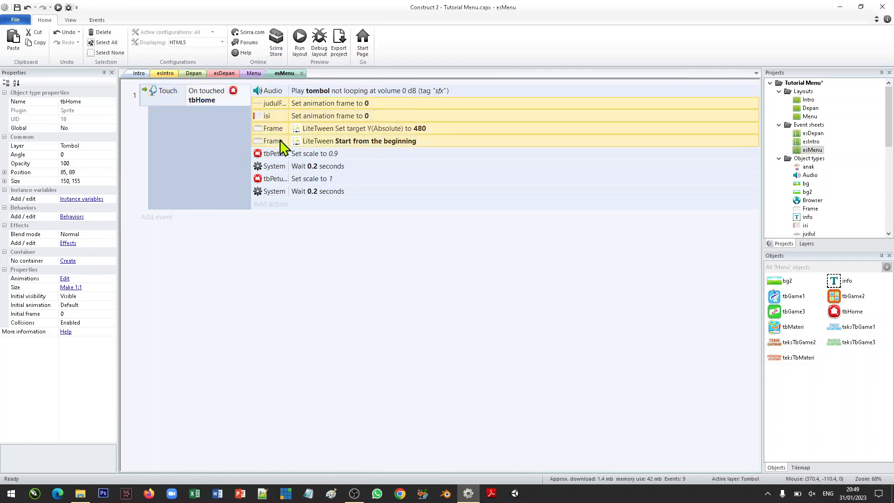
key(Delete)
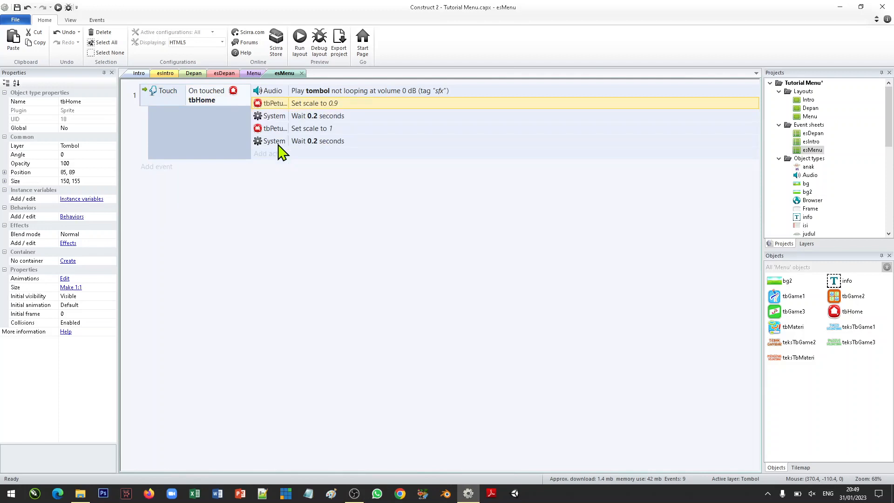
Step: Replace tbPetunjuk with tbHome in both Set scale actions of the tbHome touch event
drag(289, 104, 329, 106)
click(293, 129)
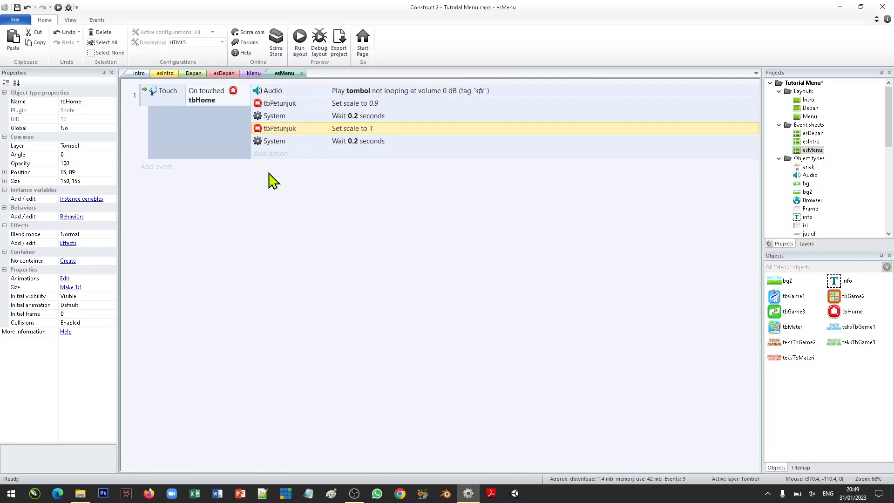
ctrl+click(288, 104)
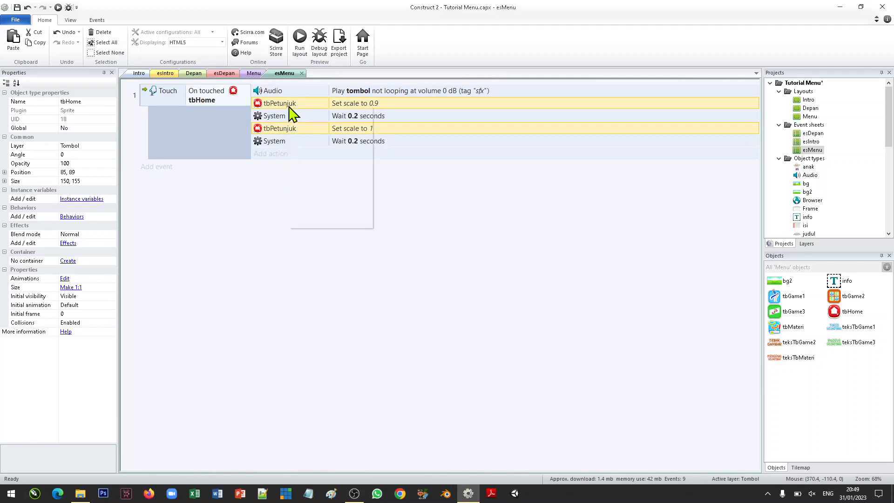
right_click(289, 108)
click(321, 143)
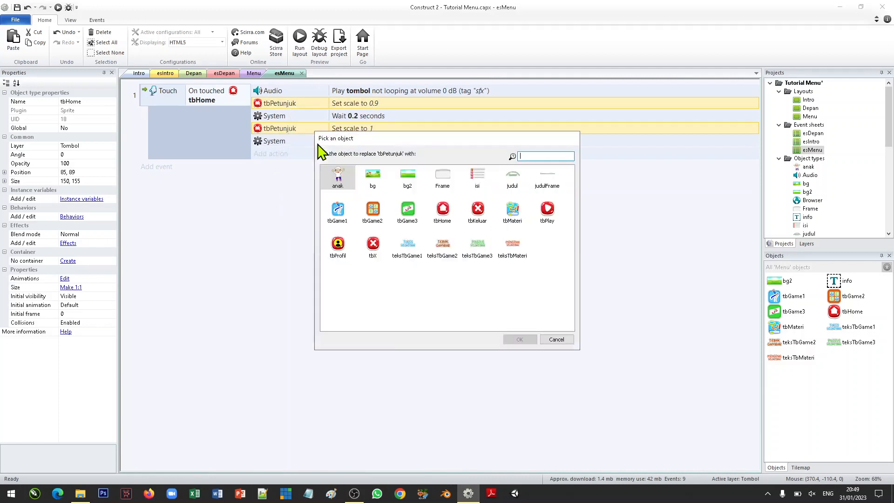
click(442, 212)
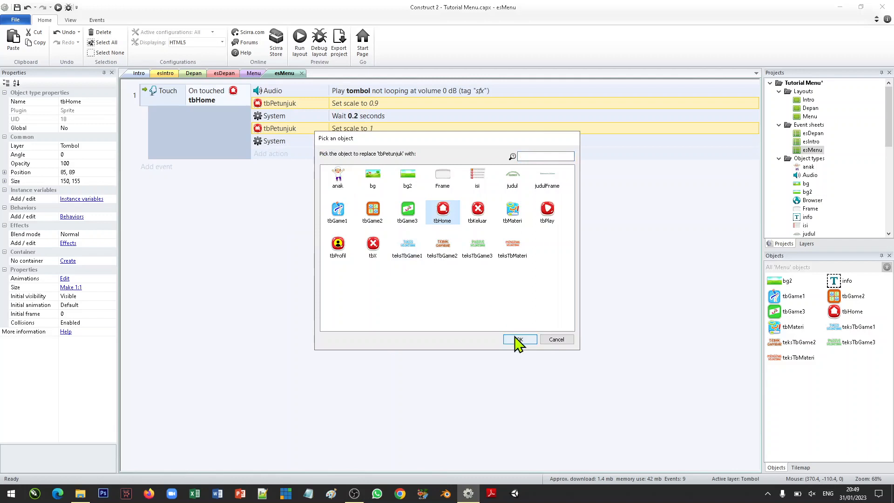
click(519, 339)
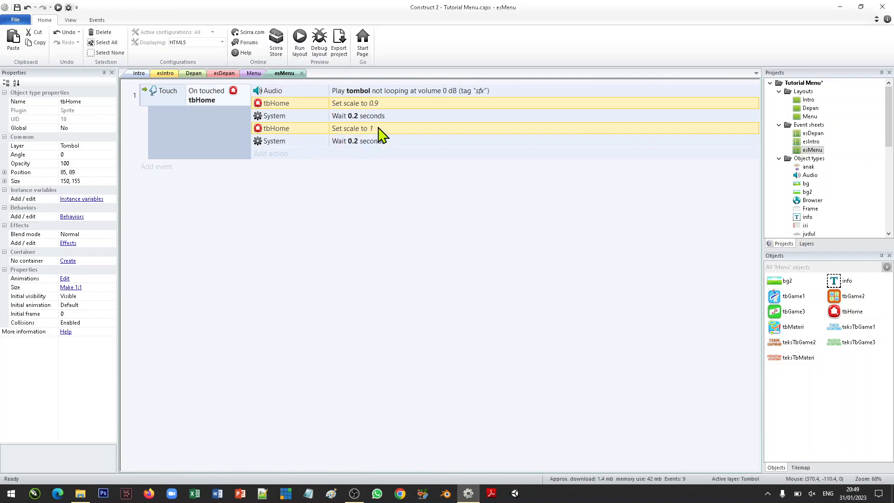
click(353, 258)
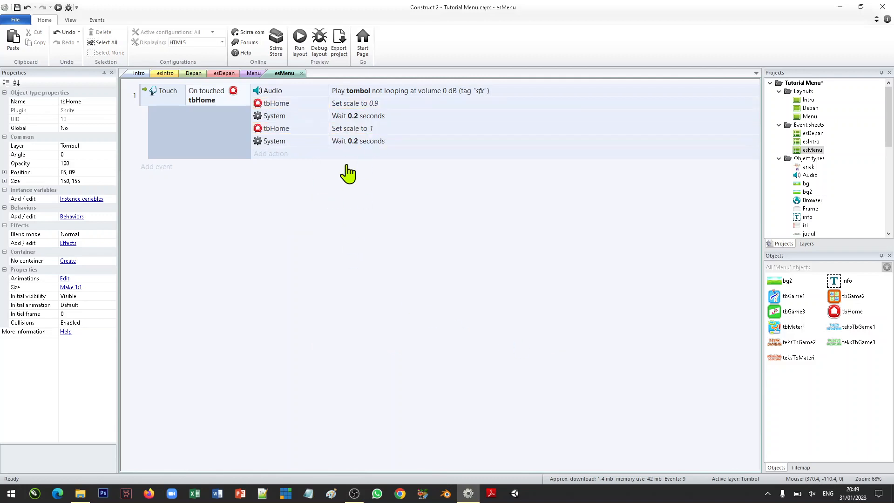
Step: Check the object names of the materi button and the three game buttons on the Menu layout
click(254, 73)
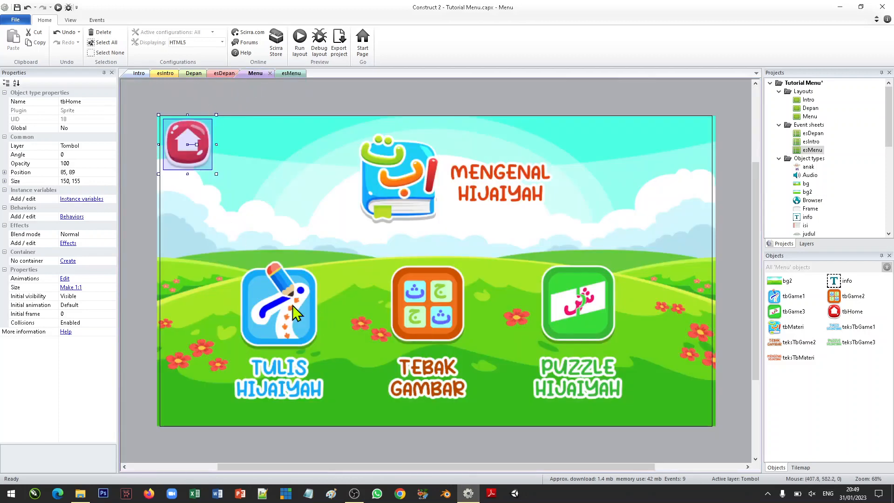
click(396, 189)
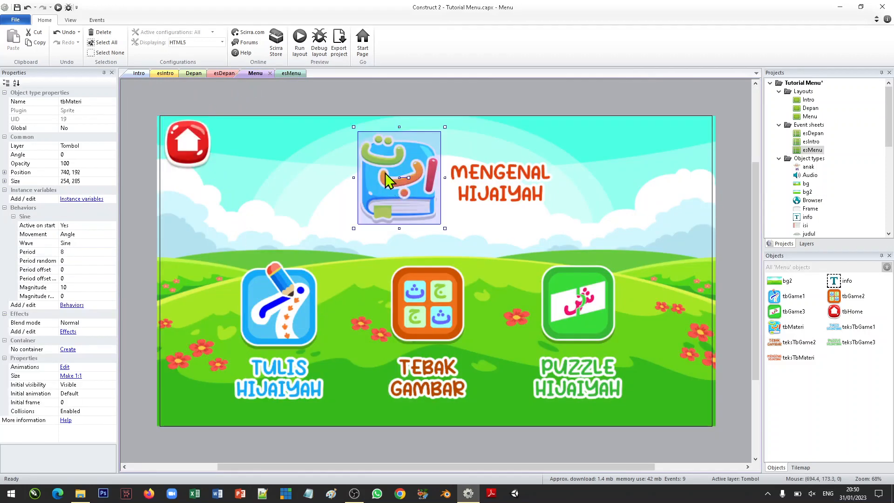
click(292, 296)
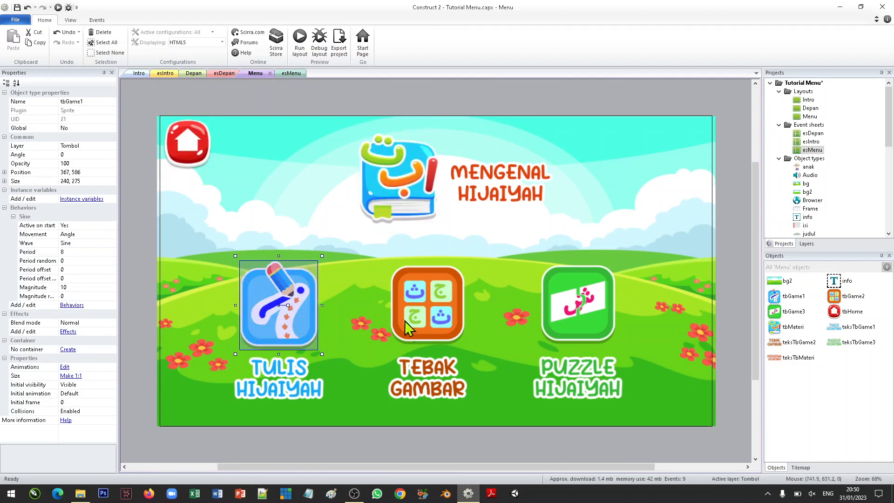
click(447, 314)
click(586, 309)
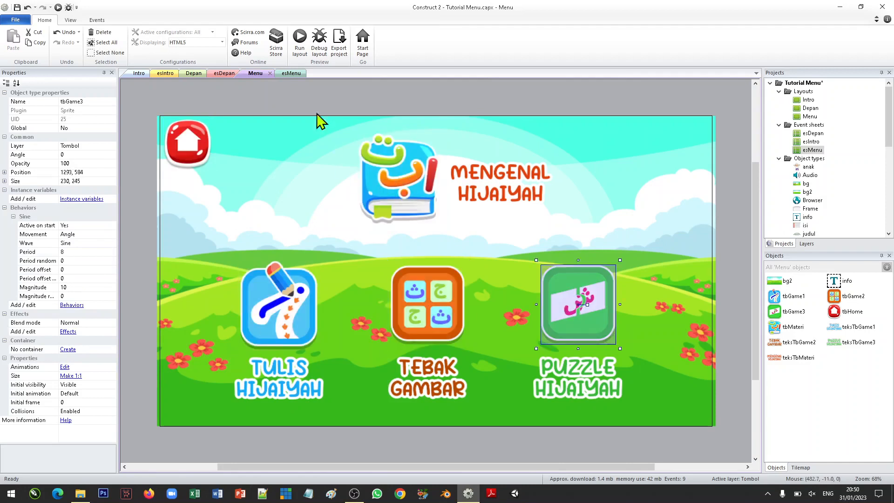
Step: Copy the whole tbHome touch event in the esMenu event sheet and paste it four times below the original
click(291, 73)
click(147, 107)
right_click(147, 107)
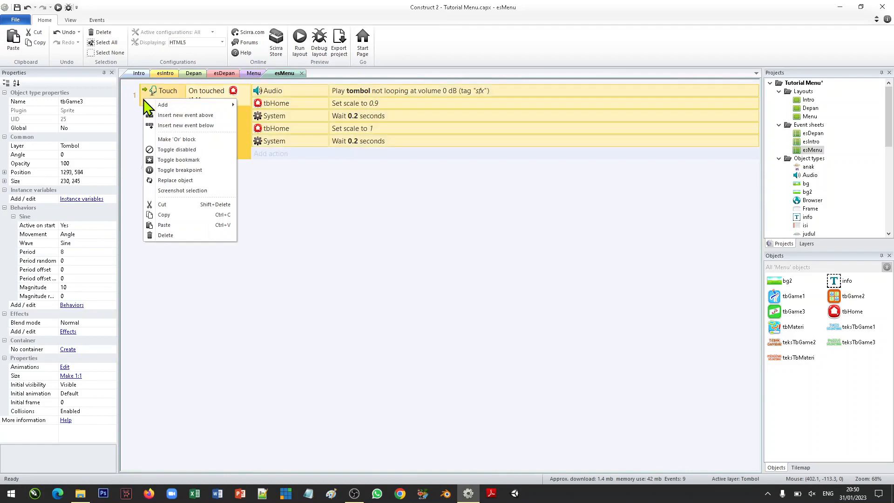
click(179, 216)
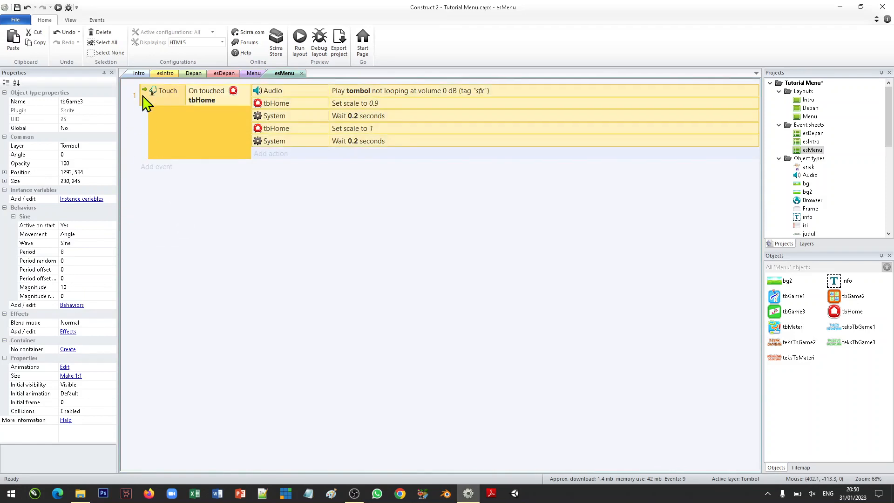
right_click(143, 97)
click(175, 228)
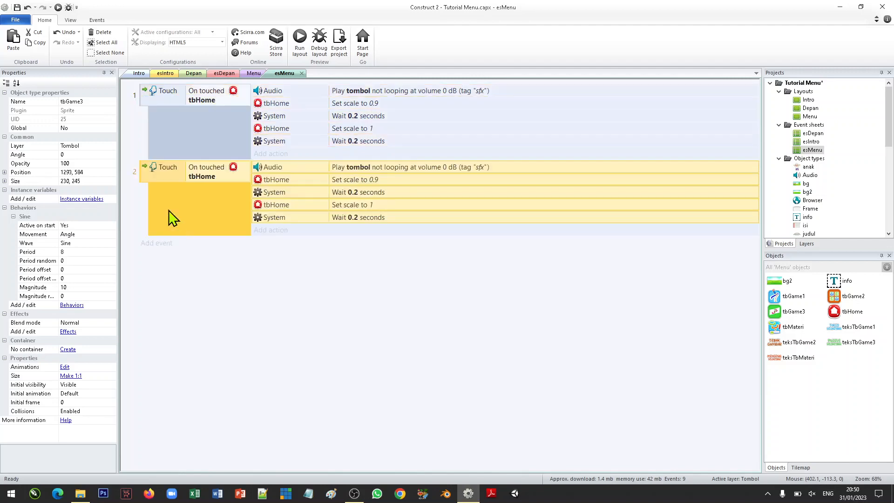
right_click(150, 183)
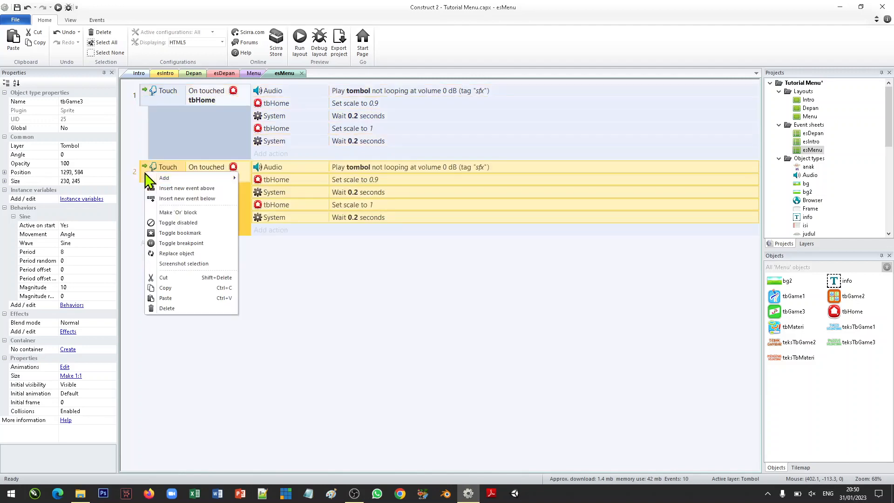
click(188, 300)
right_click(143, 259)
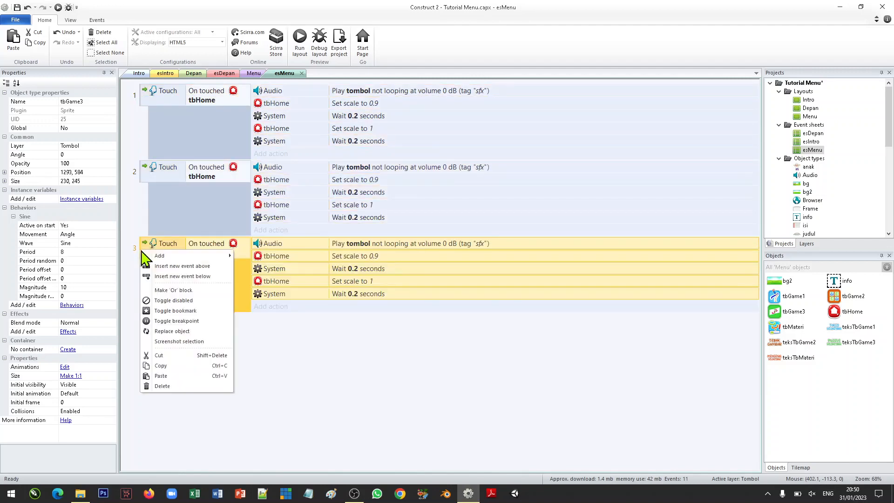
click(194, 373)
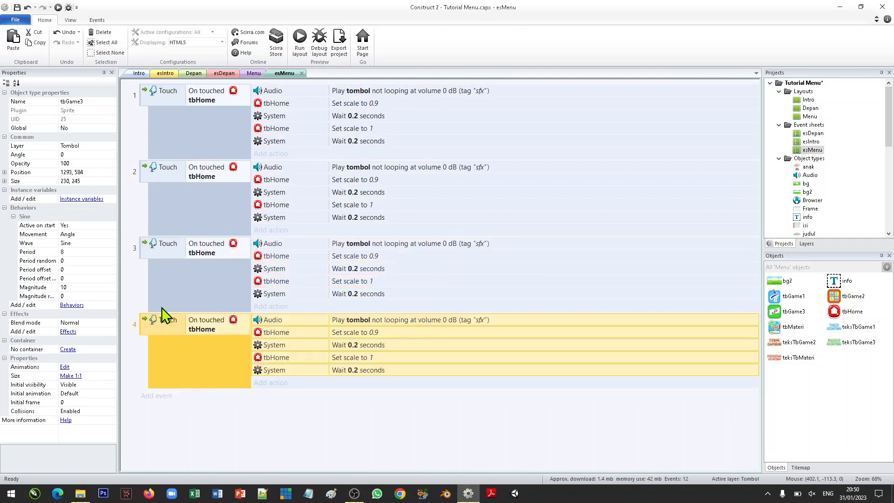
right_click(158, 328)
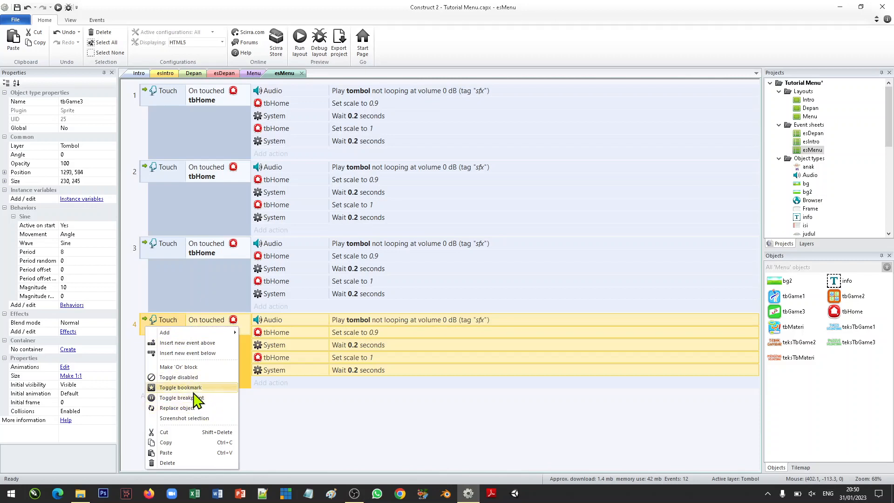
click(189, 453)
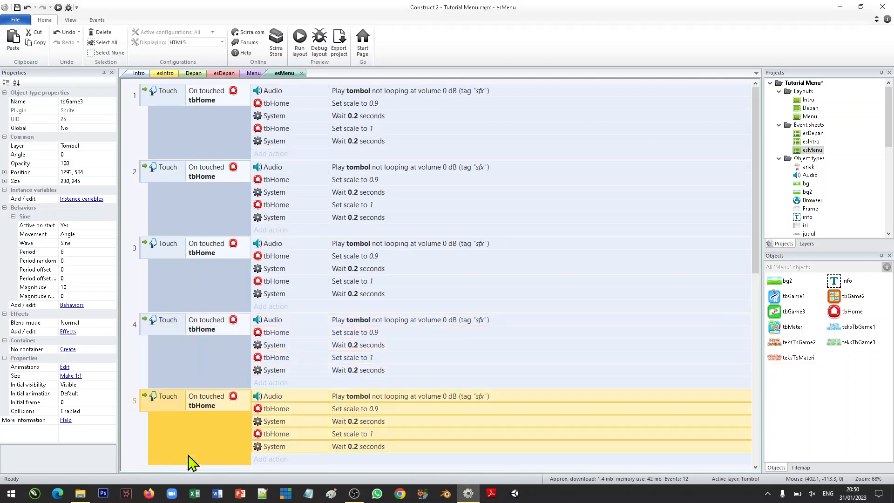
Step: Replace tbHome with tbMateri in the second event's On touched condition and both of its Set scale actions
click(227, 179)
right_click(226, 179)
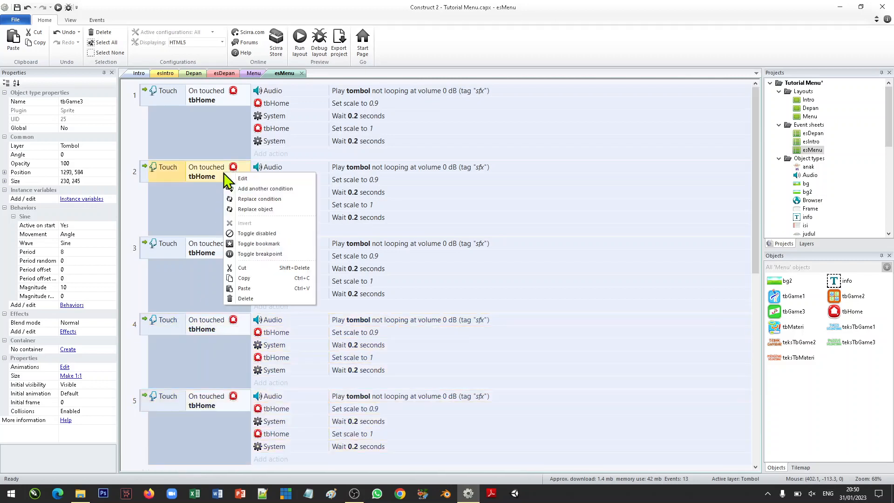
click(255, 217)
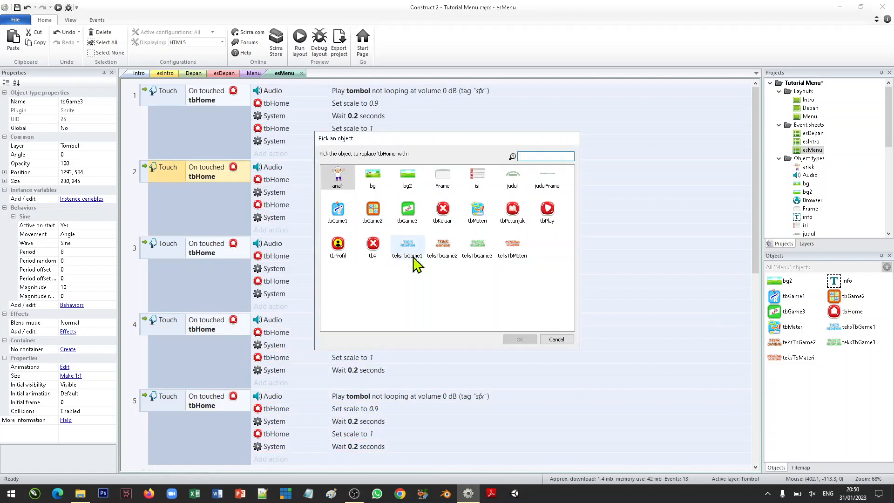
click(477, 212)
click(520, 340)
click(286, 182)
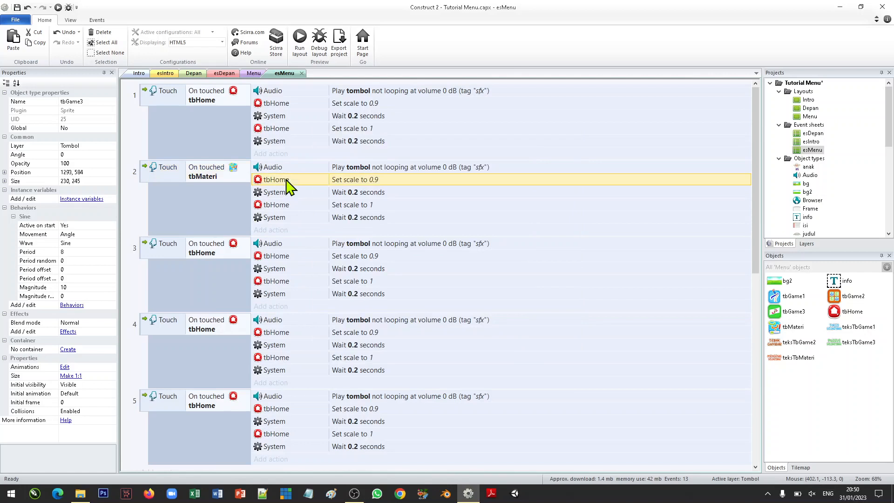
ctrl+click(284, 205)
right_click(284, 204)
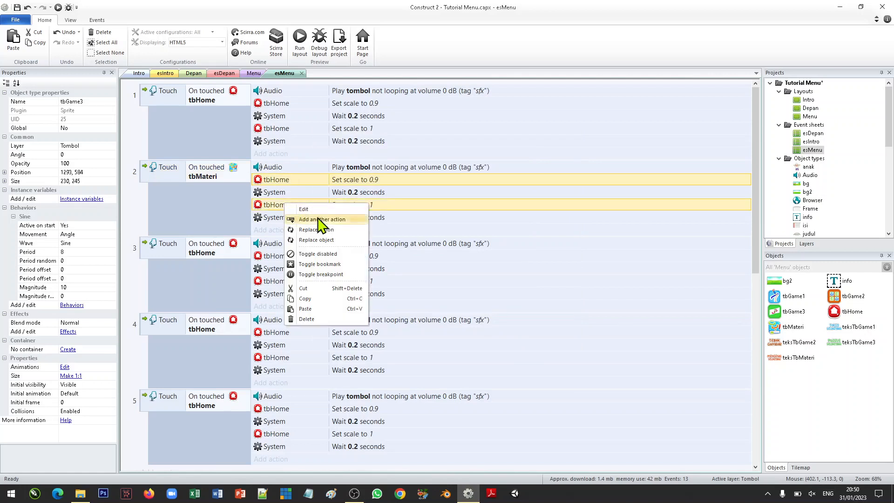
click(328, 240)
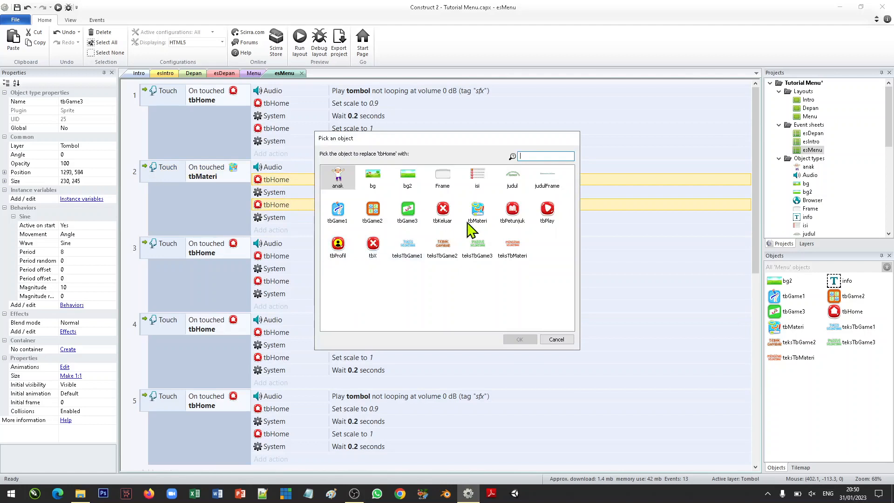
double_click(478, 212)
Step: Replace tbHome with tbGame1 in the third event's On touched condition and both of its Set scale actions
click(228, 248)
scroll(228, 244, down, 1)
right_click(227, 231)
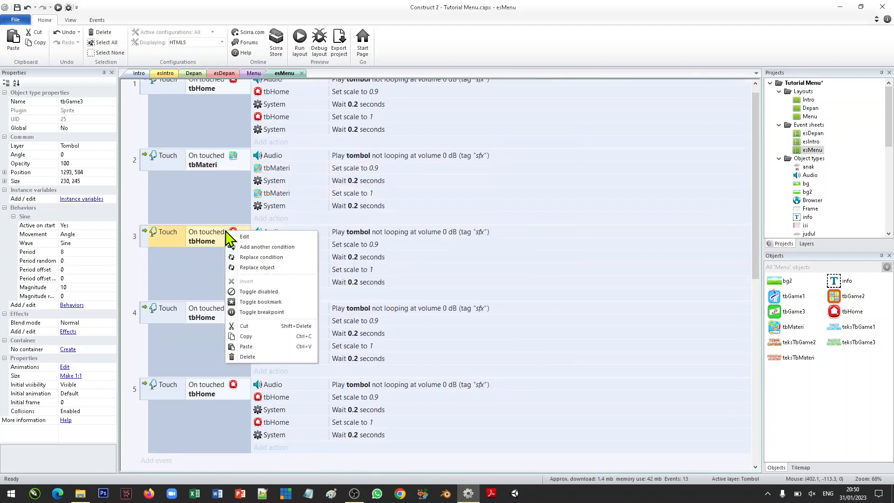
click(258, 269)
click(337, 212)
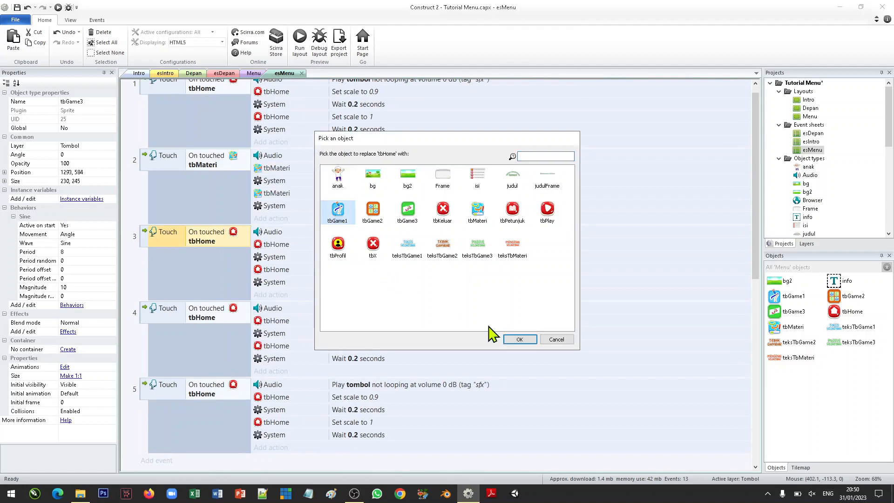
click(519, 339)
click(275, 248)
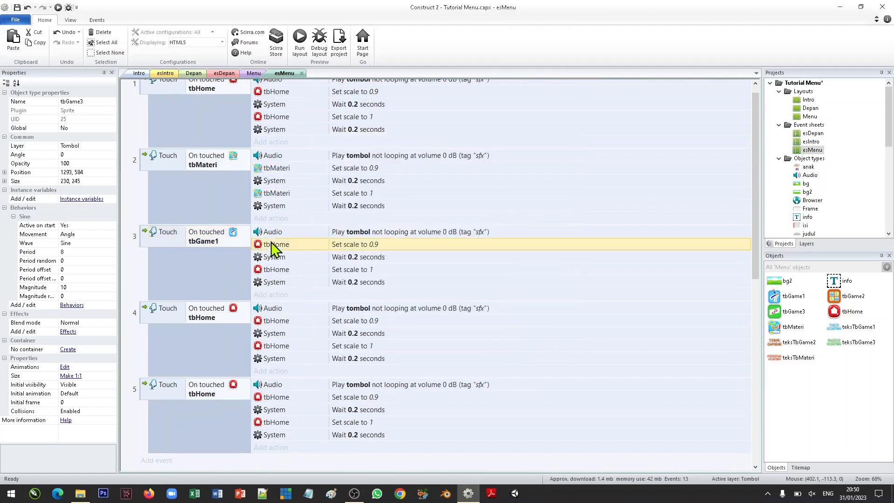
ctrl+click(282, 270)
right_click(286, 274)
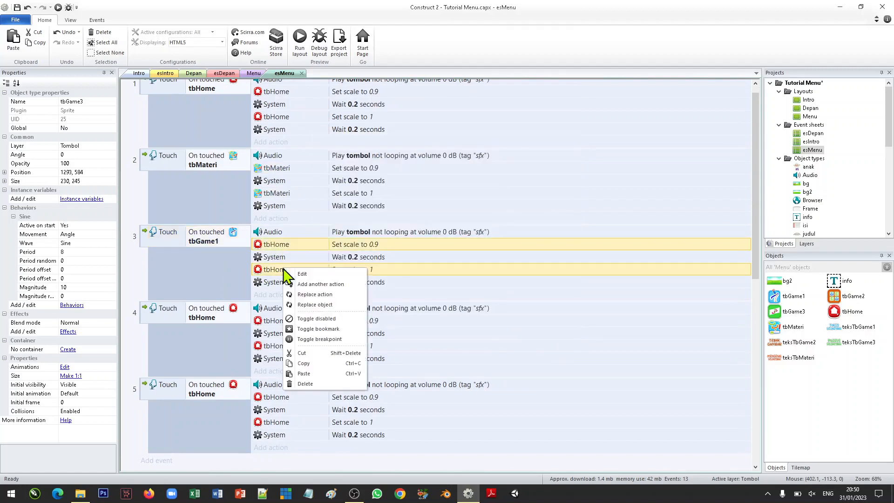
click(342, 308)
double_click(342, 217)
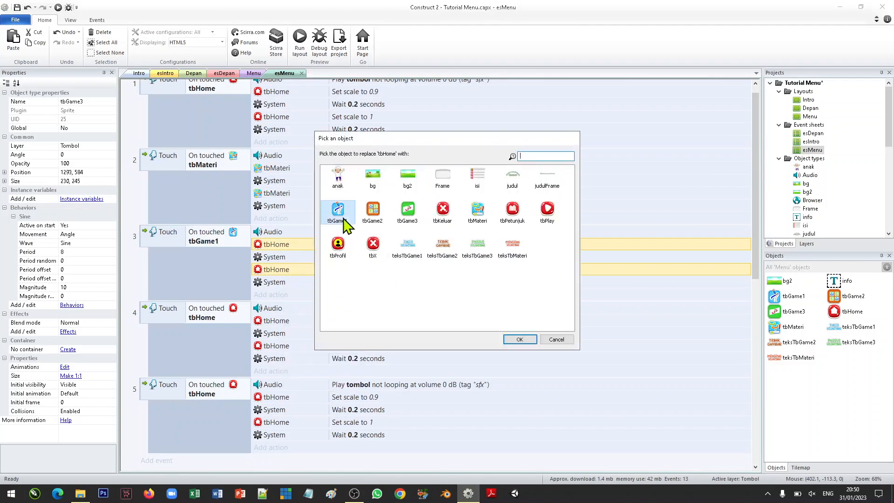
Step: Replace tbHome with tbGame2 in the fourth event's On touched condition and both of its Set scale actions
click(221, 318)
right_click(223, 316)
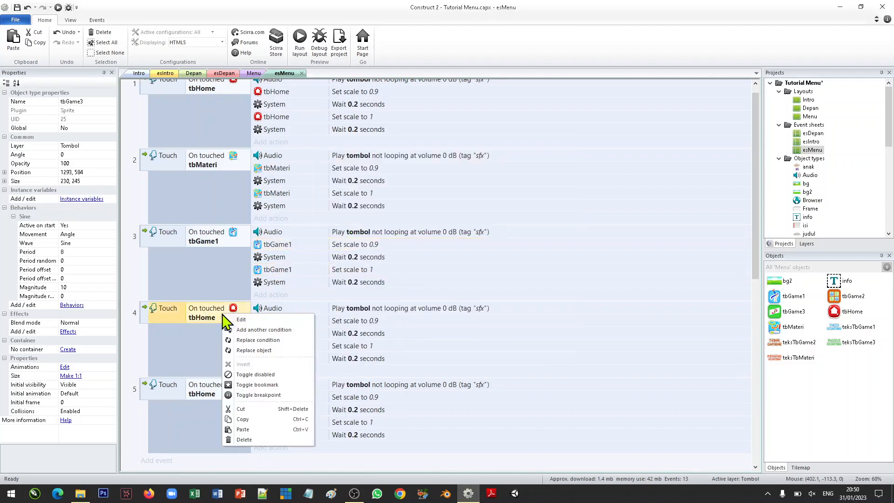
click(258, 354)
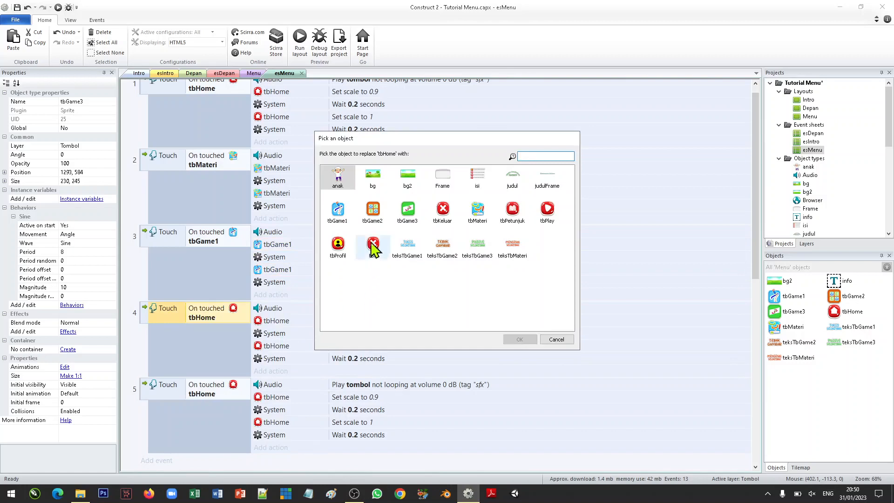
double_click(373, 247)
click(282, 325)
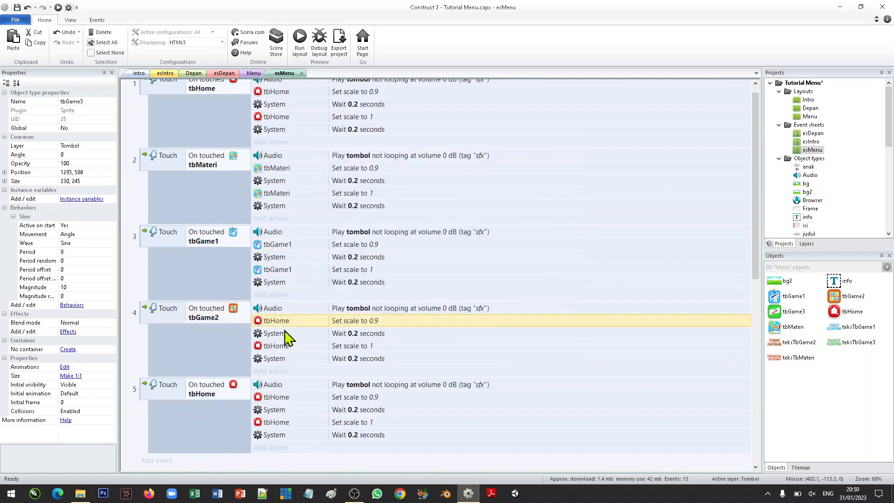
ctrl+click(287, 347)
right_click(286, 350)
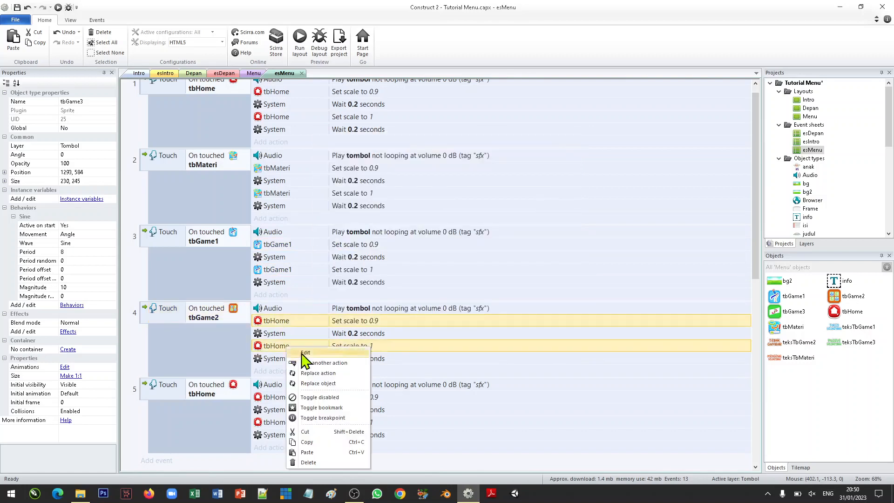
click(319, 387)
double_click(372, 210)
Step: Replace tbHome with tbGame3 in the fifth event's On touched condition and both of its Set scale actions
scroll(293, 259, down, 3)
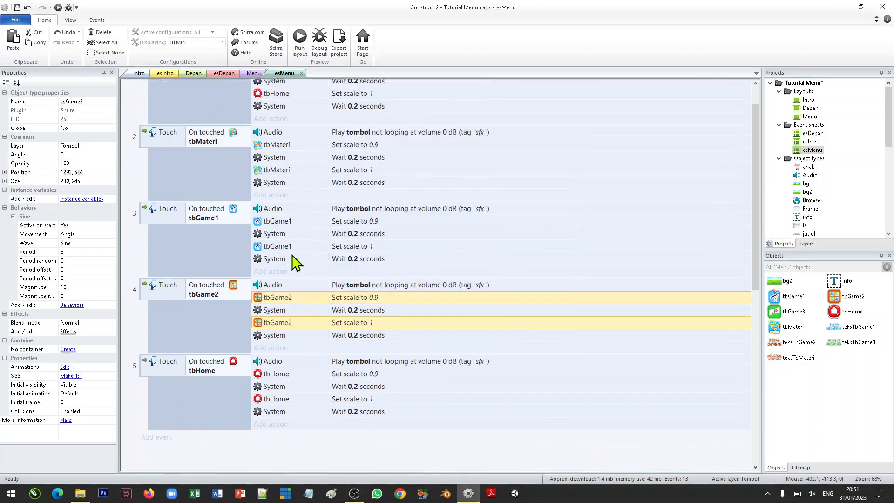
click(224, 336)
right_click(221, 333)
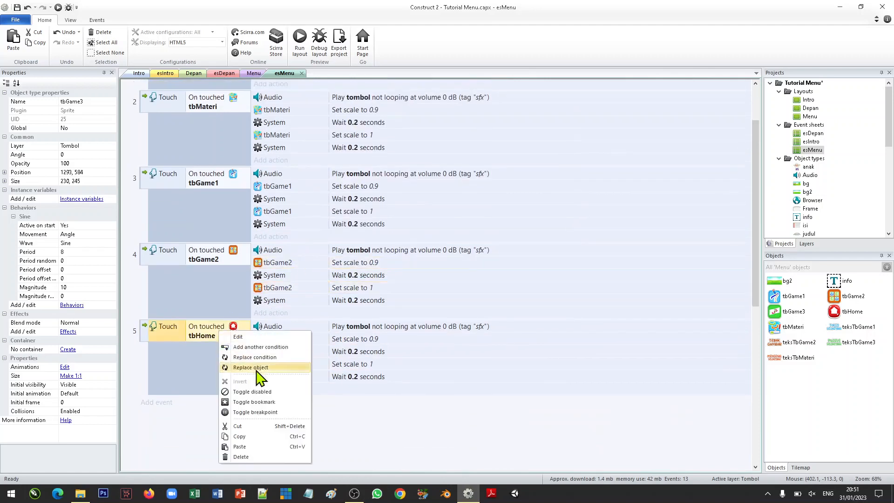
click(243, 368)
click(408, 212)
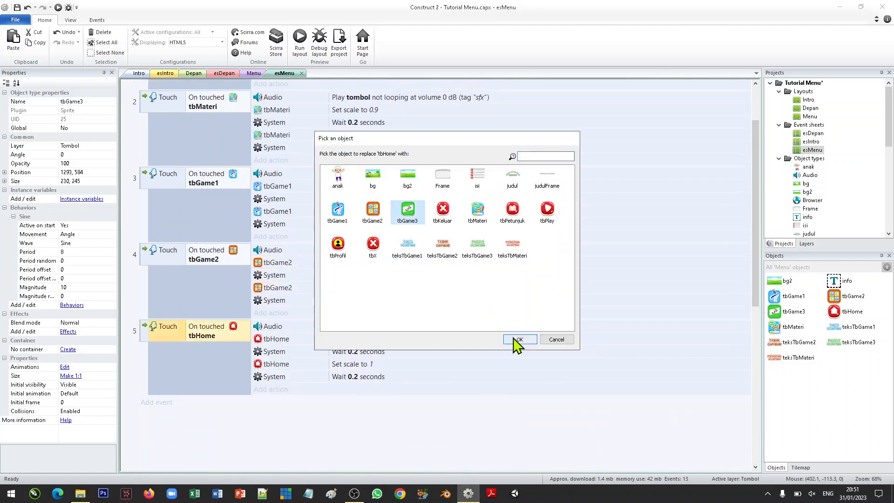
click(519, 340)
click(270, 339)
ctrl+click(285, 365)
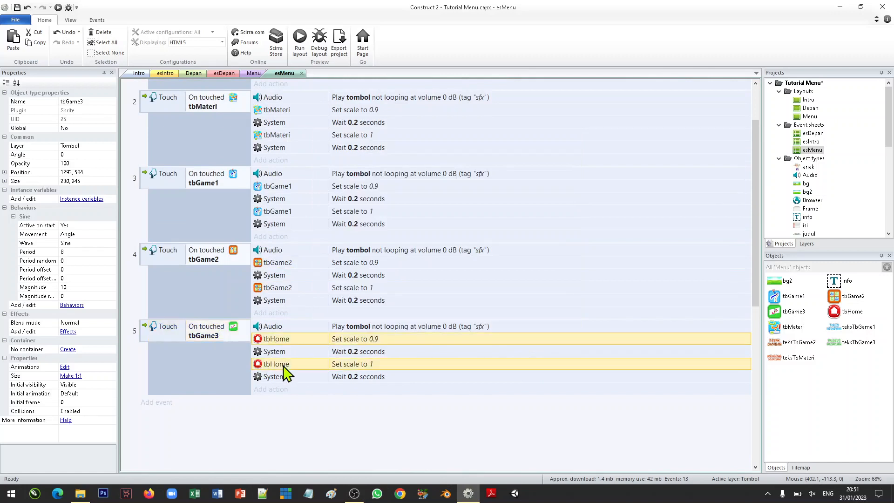
right_click(285, 365)
click(315, 279)
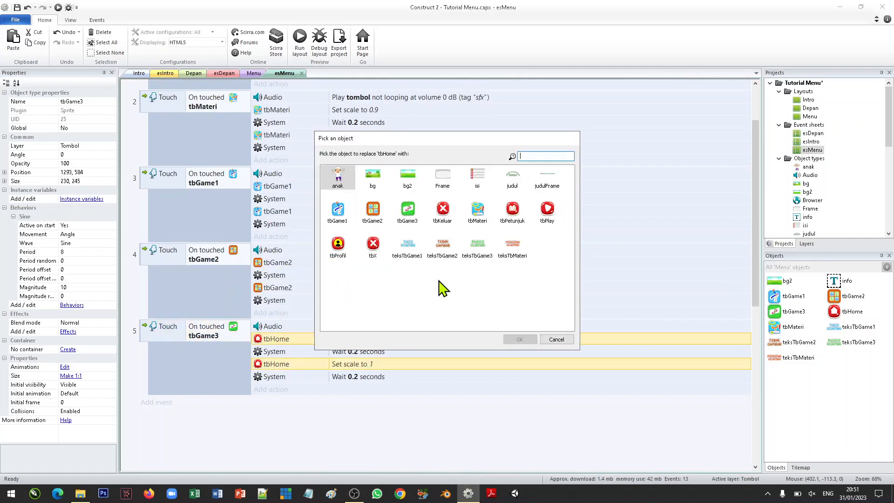
click(407, 212)
click(531, 340)
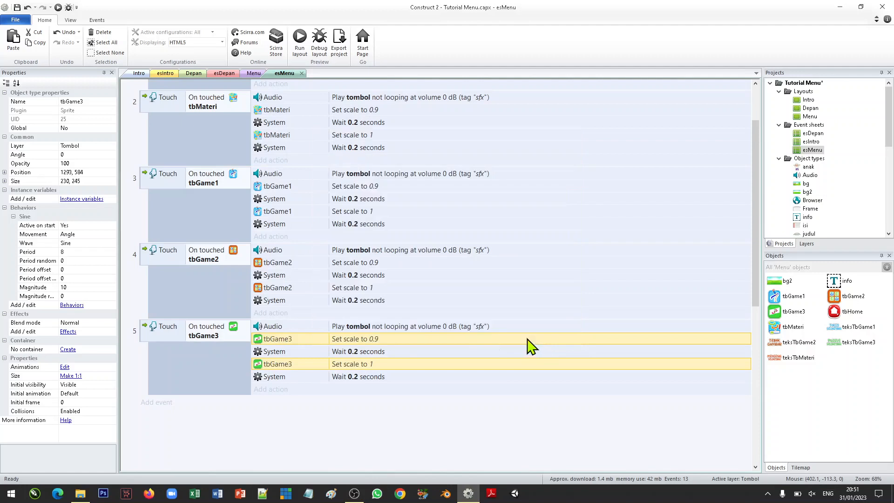
Step: Preview the Menu layout, unmute the system sound, test the Mengenal Hijaiyah book button and close the preview
scroll(360, 272, up, 1)
scroll(359, 265, up, 1)
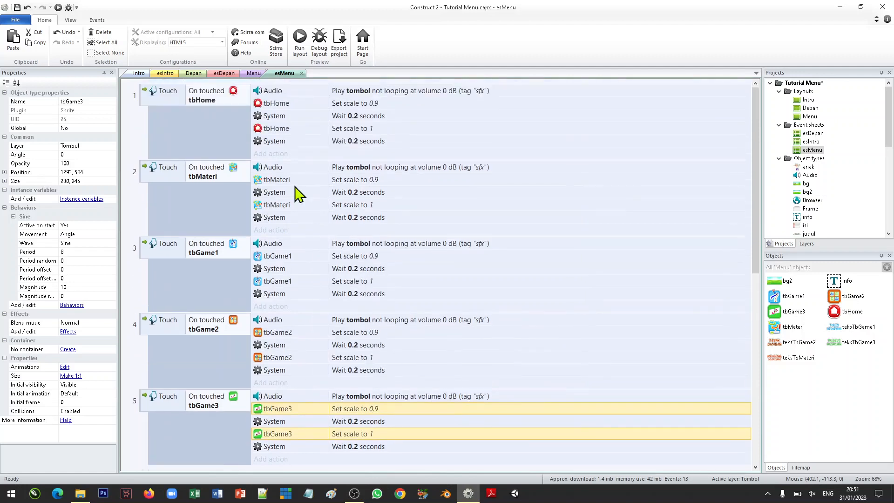
click(254, 73)
click(299, 37)
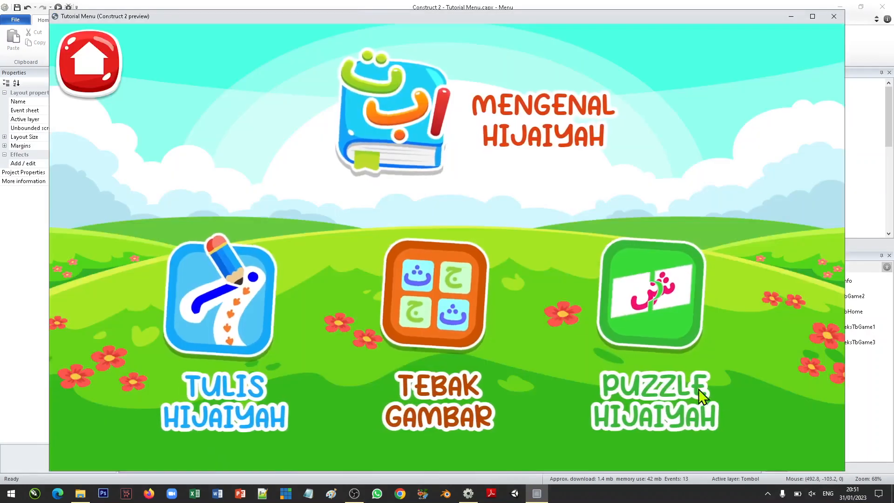
click(816, 492)
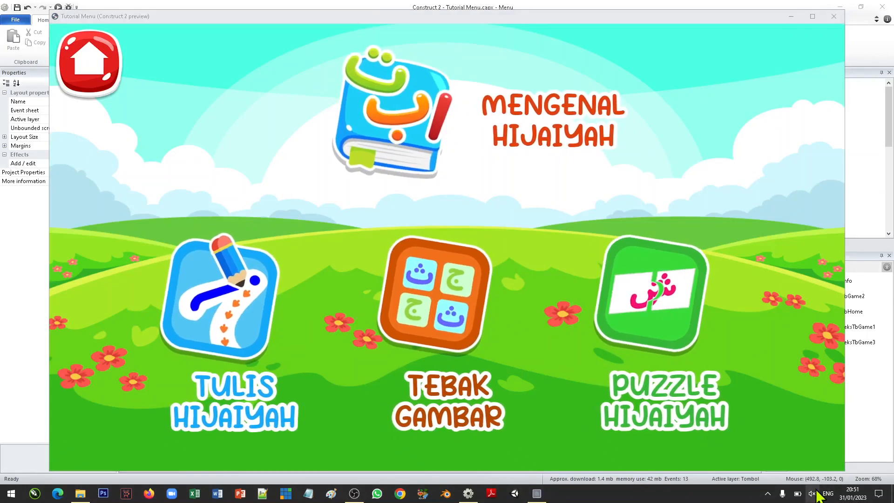
click(832, 472)
drag(837, 475, 864, 471)
click(391, 142)
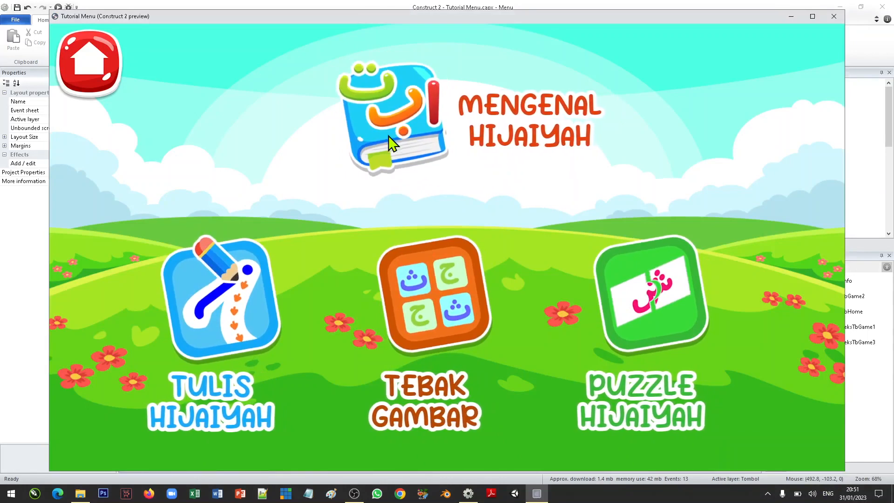
click(834, 17)
Step: Add a System Go to layout action targeting Depan at the end of the tbHome touch event in esMenu
click(189, 141)
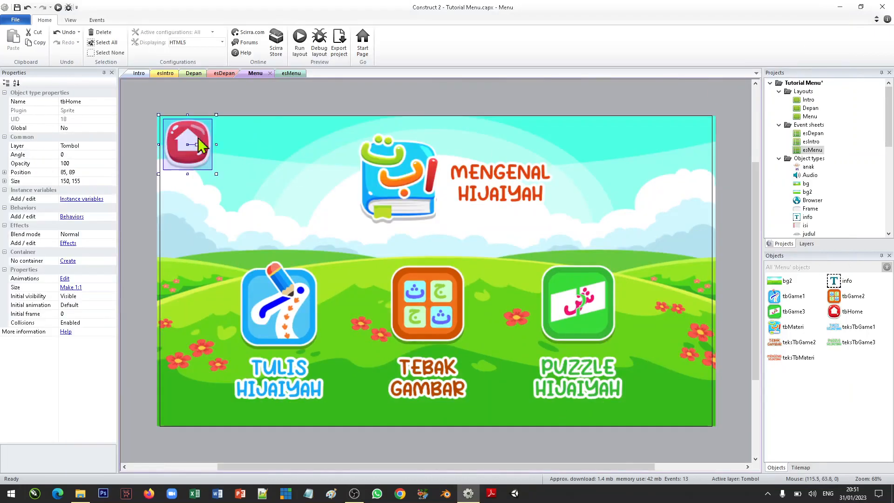
click(272, 95)
click(290, 73)
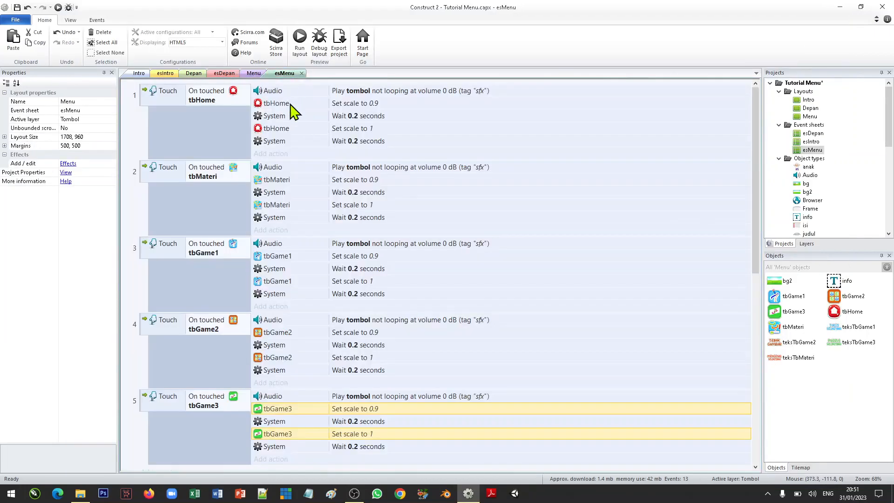
click(271, 154)
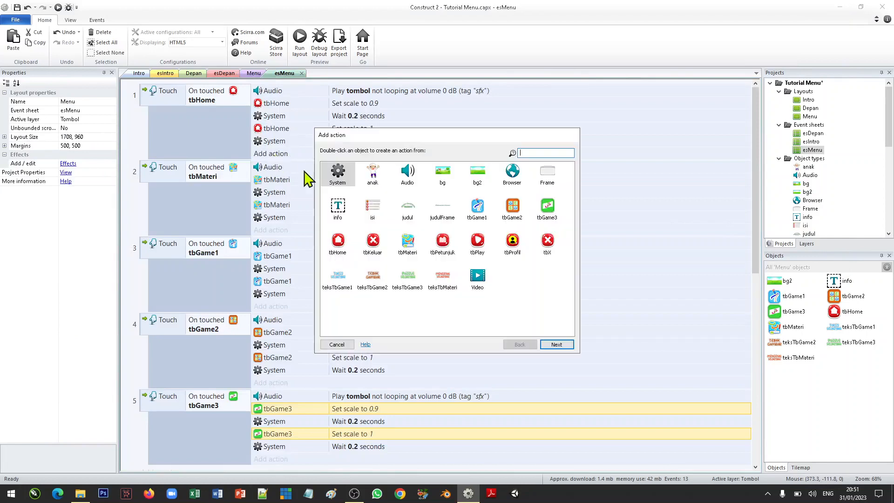
double_click(338, 175)
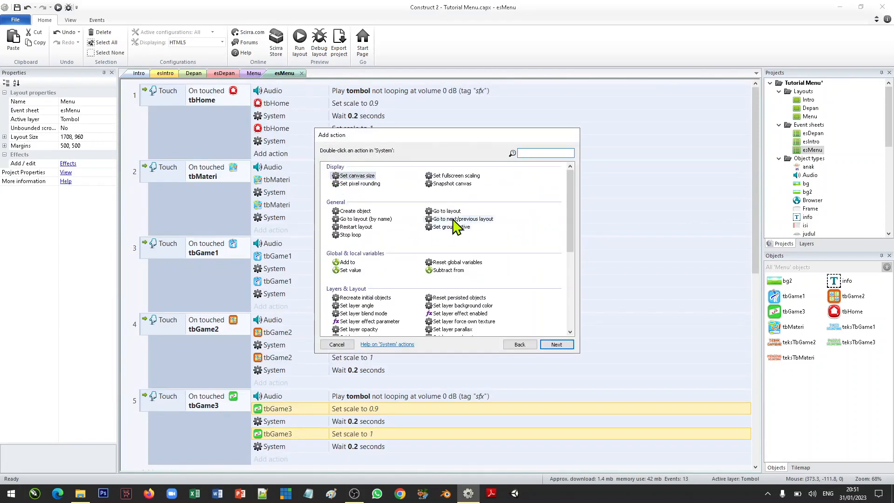
click(519, 345)
double_click(349, 183)
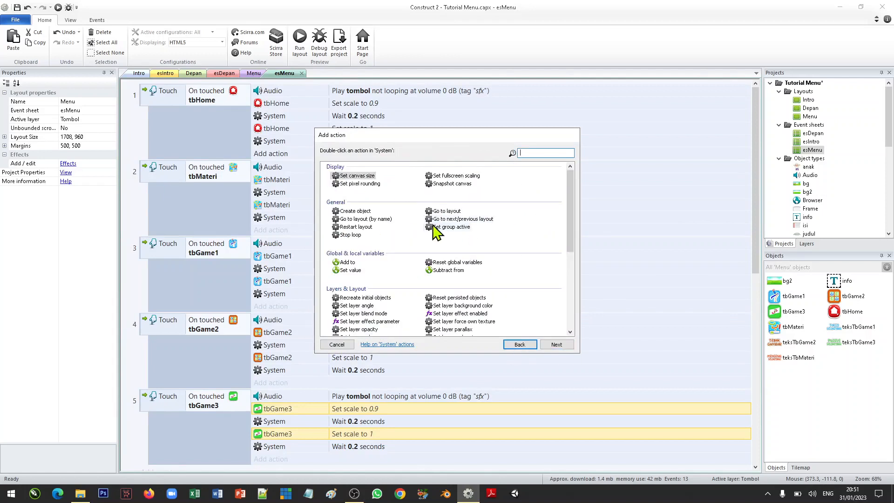
double_click(445, 213)
click(435, 246)
click(425, 256)
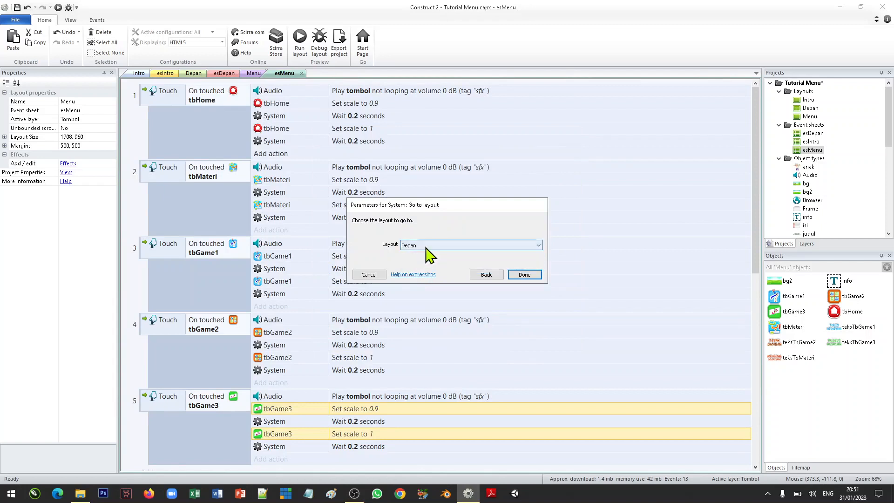
click(522, 276)
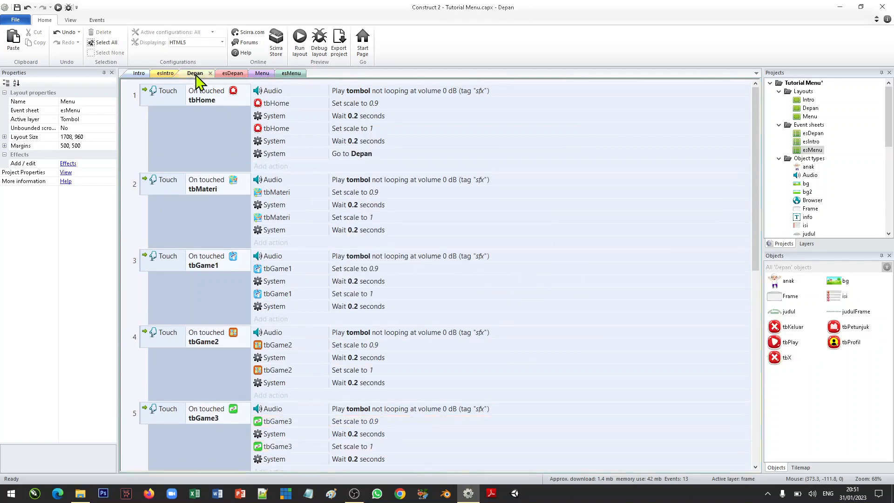
Step: Review the material button and the three game buttons on the Menu layout that need target layouts
click(195, 73)
click(259, 74)
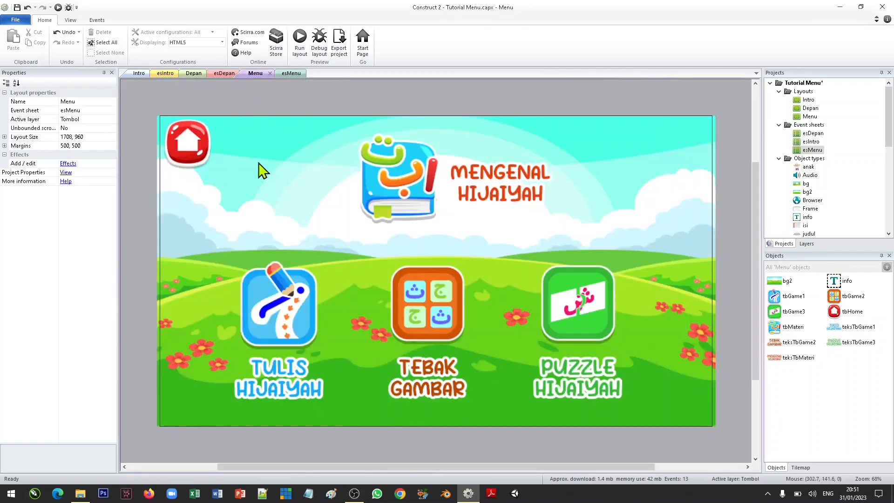
click(402, 196)
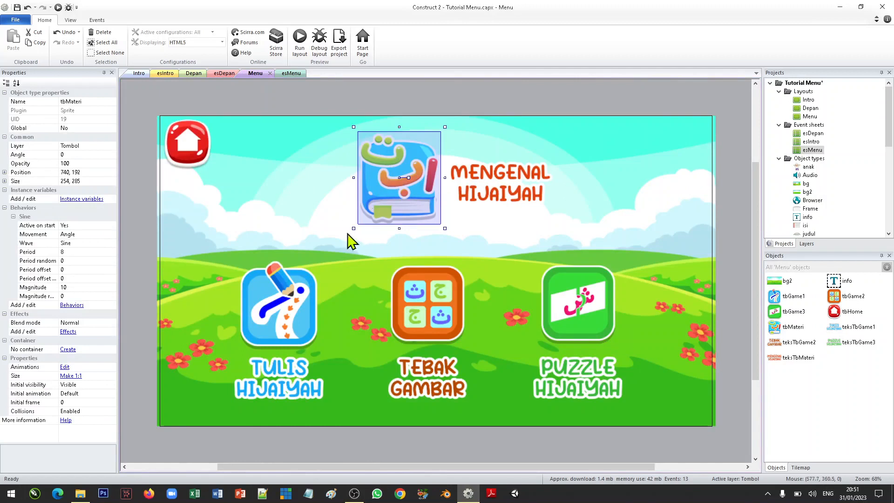
click(283, 313)
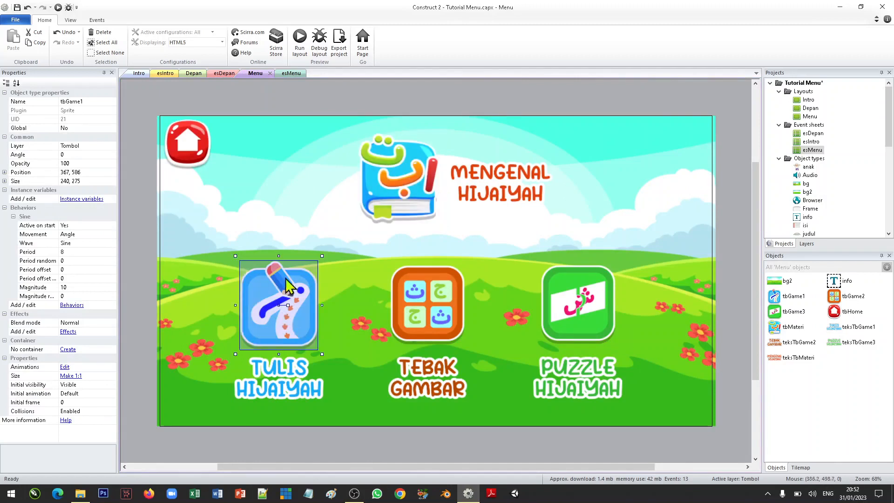
click(421, 319)
click(578, 310)
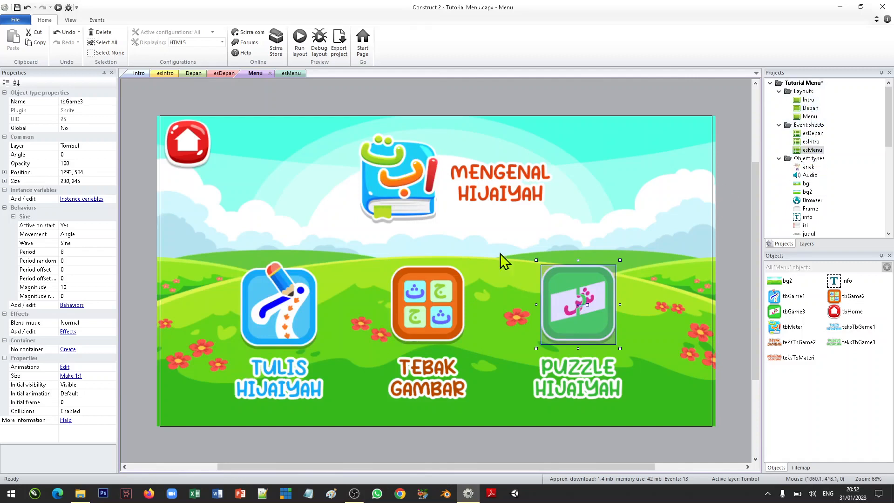
click(309, 304)
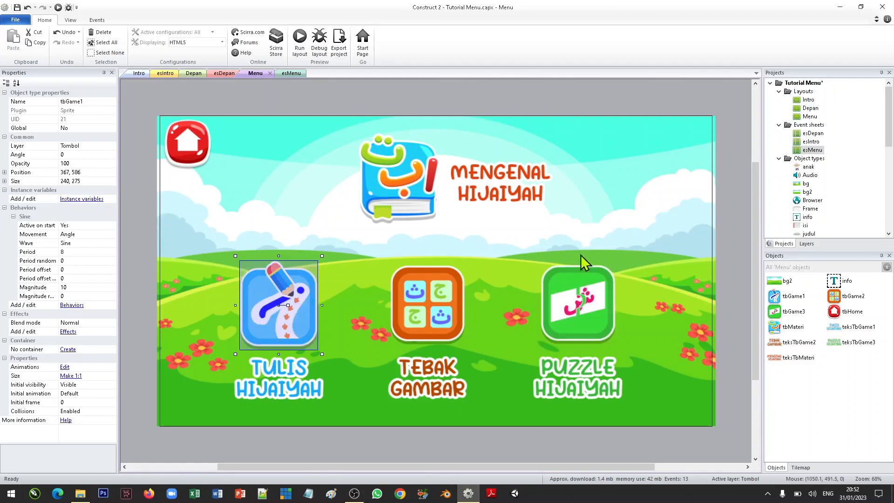
Step: Duplicate the Menu layout, name the copy MateriA and open it
click(811, 118)
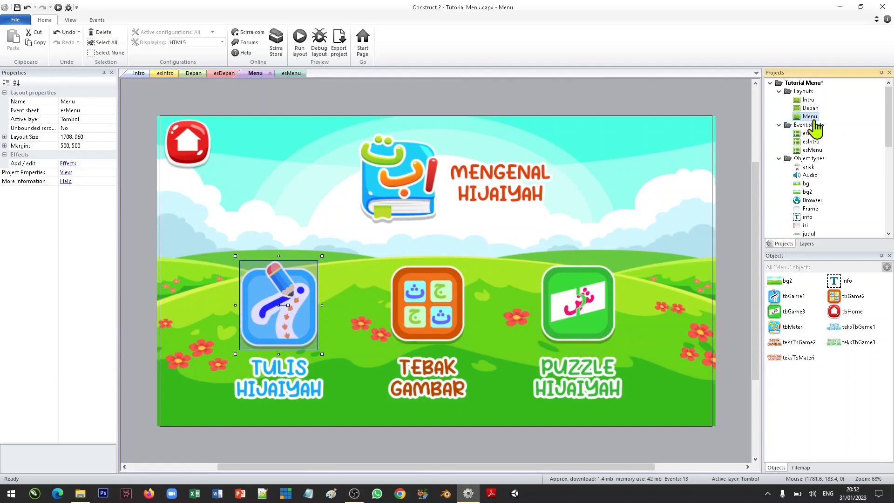
right_click(816, 124)
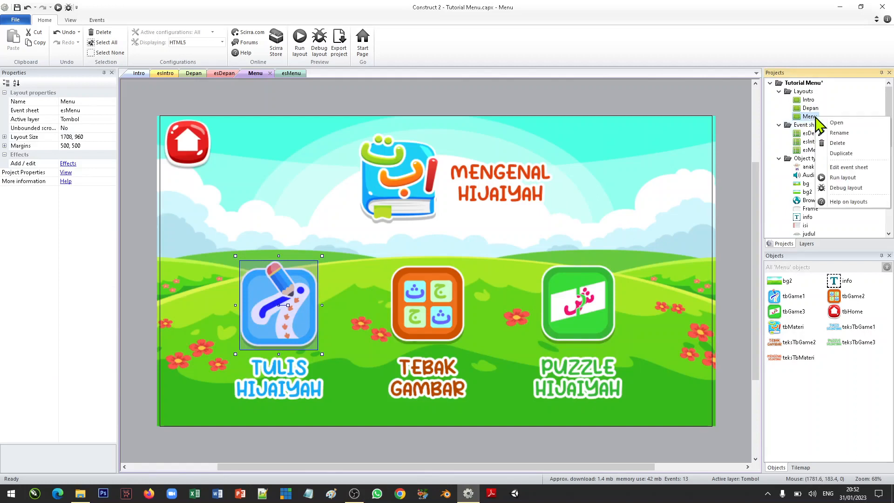
click(842, 154)
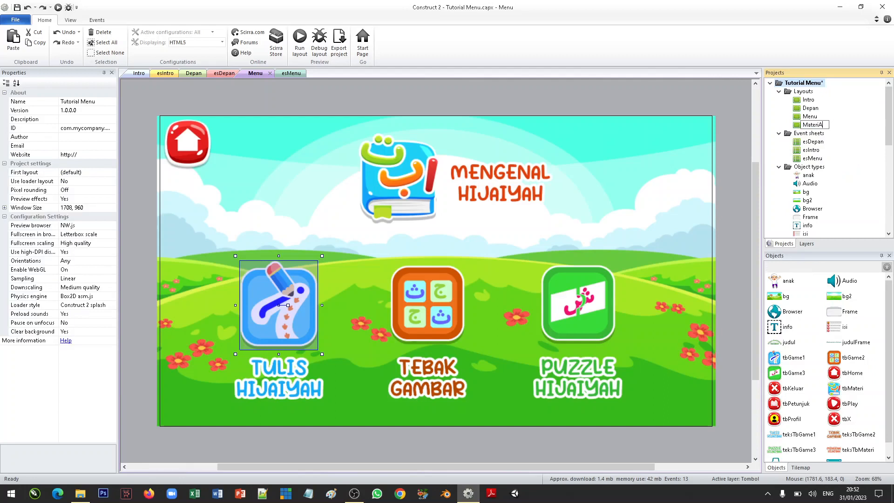
key(Return)
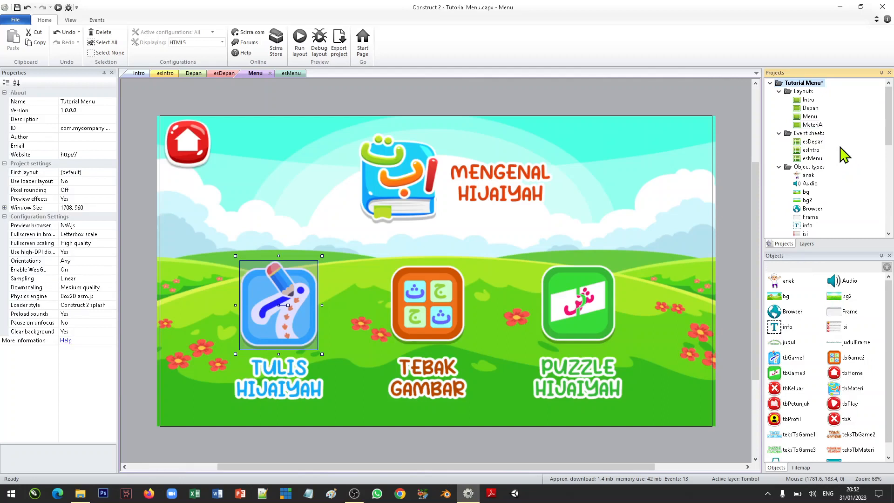
double_click(812, 125)
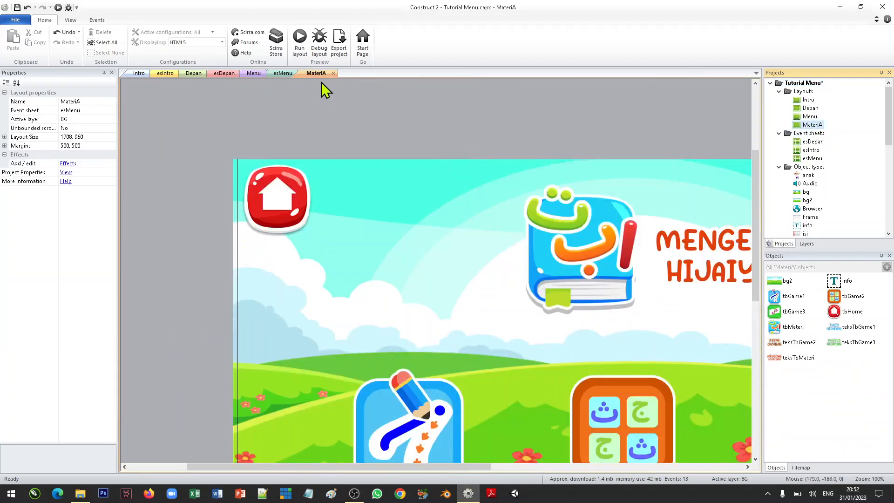
Step: Lock the BG layer of the MateriA layout
ctrl+scroll(322, 105, down, 5)
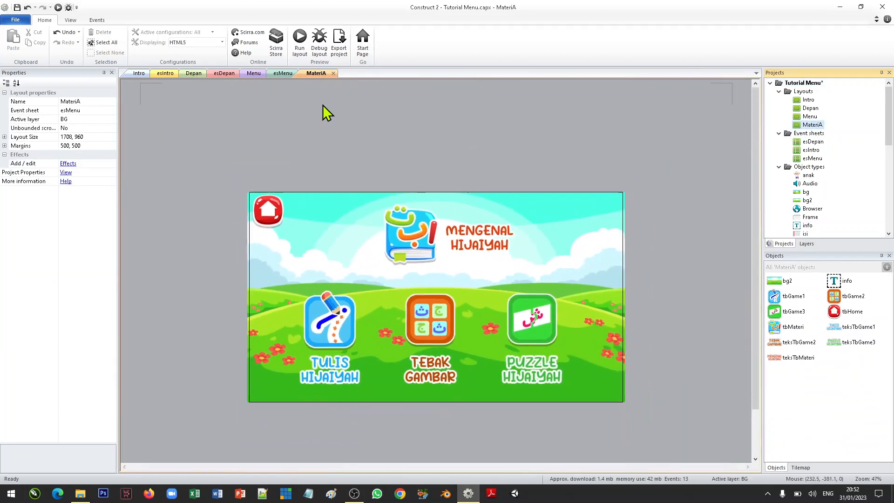
click(804, 244)
click(779, 103)
drag(651, 148, 166, 435)
key(Delete)
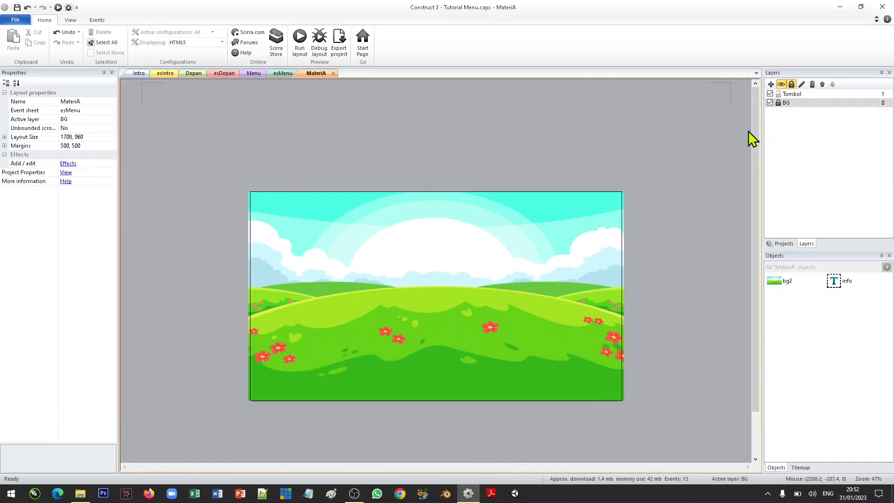
key(ctrl+z)
Step: Delete the material button, the three game buttons and their text labels from MateriA, keeping the Home button
drag(657, 185, 299, 412)
key(Delete)
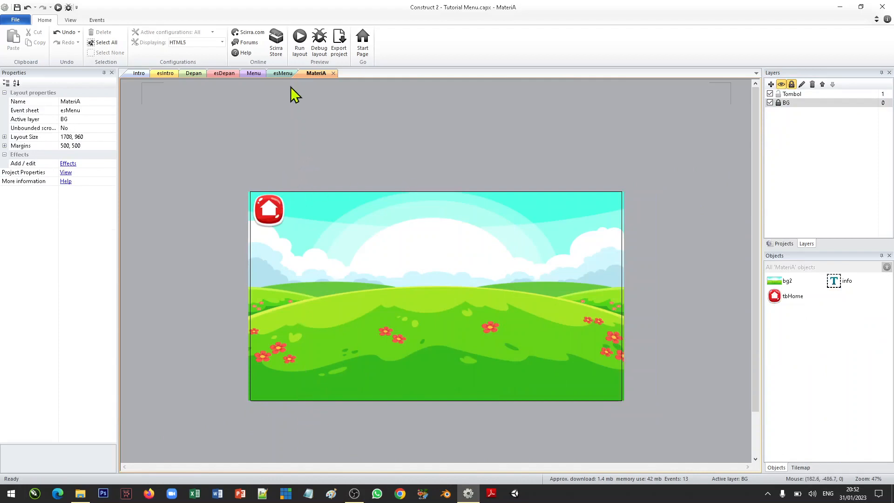
Step: Add a System Go to layout action targeting MateriA to the tbMateri touch event in esMenu
click(284, 74)
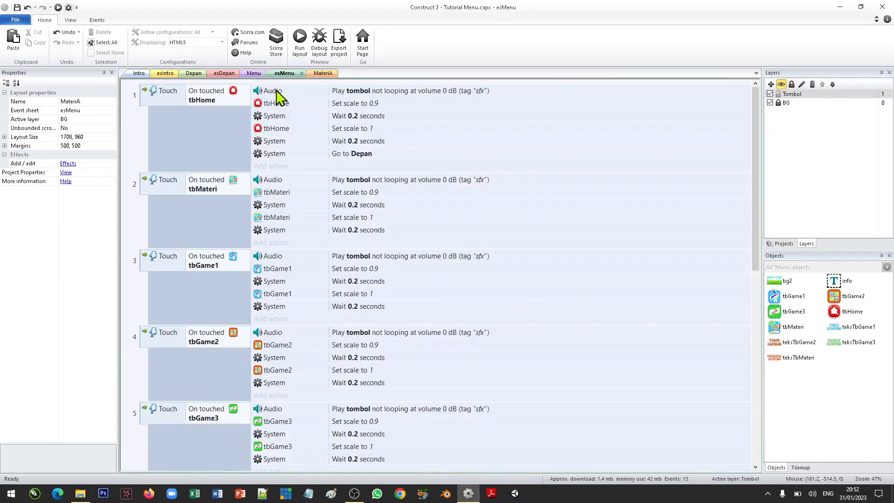
click(254, 73)
click(405, 186)
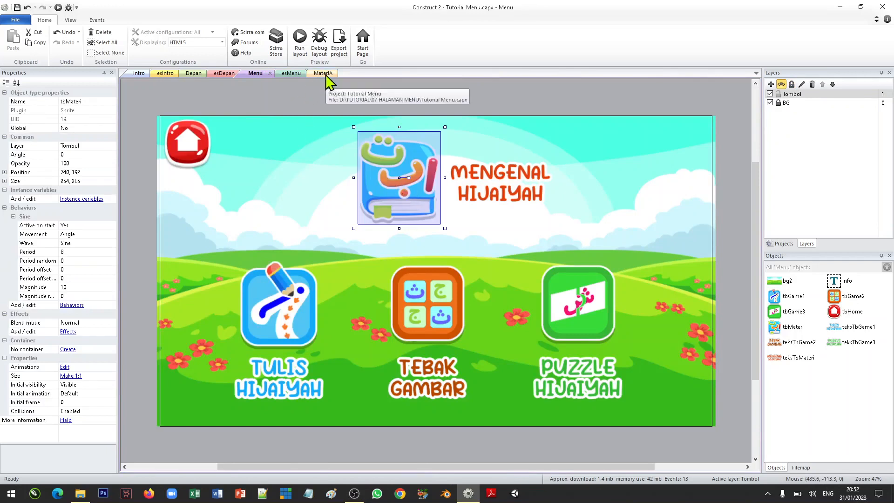
click(289, 74)
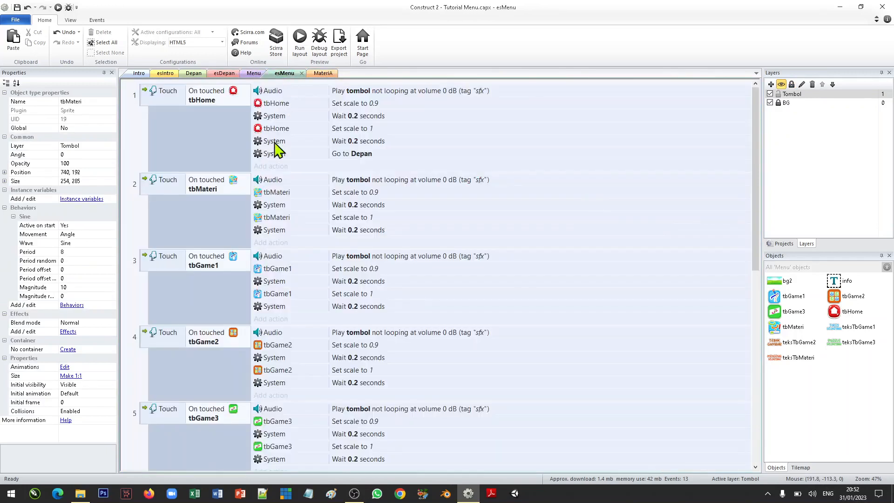
click(278, 244)
double_click(339, 174)
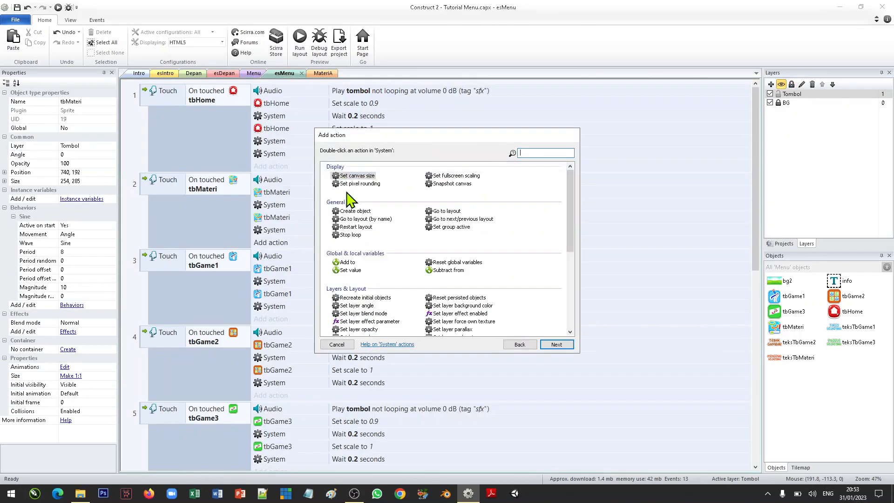
double_click(447, 211)
click(538, 246)
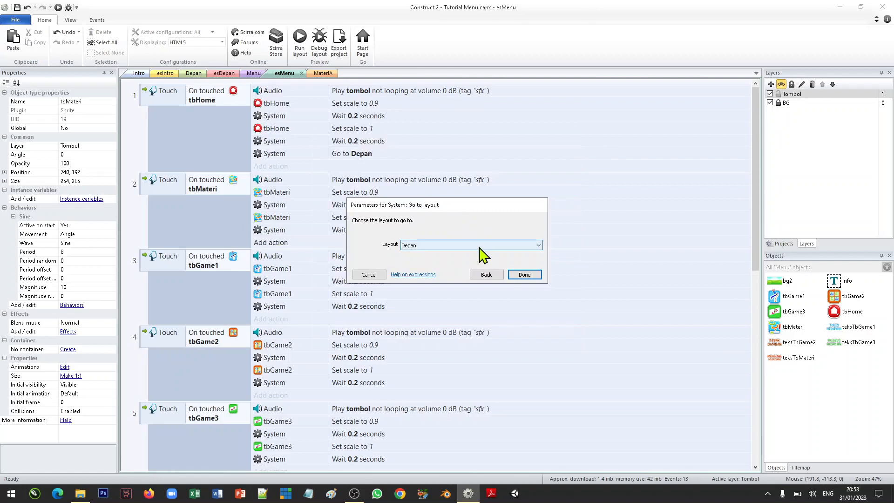
click(442, 270)
click(522, 275)
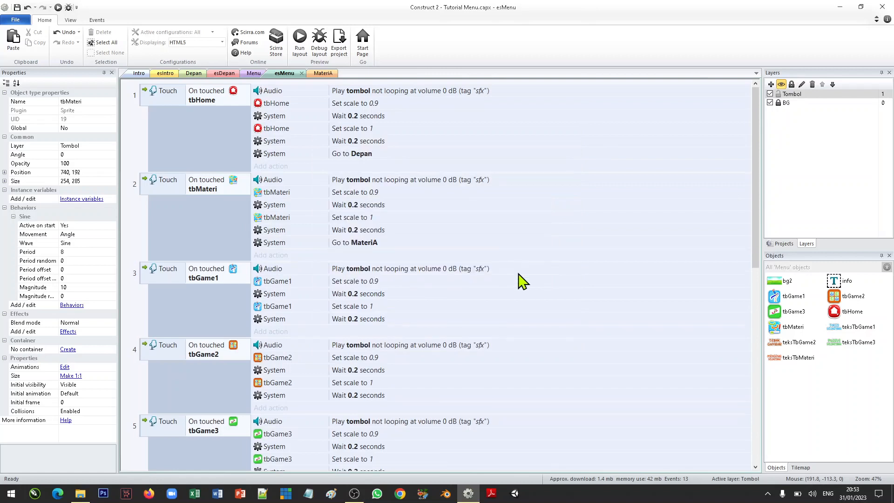
Step: Duplicate the MateriA layout and name the copy Game1
click(254, 73)
click(289, 307)
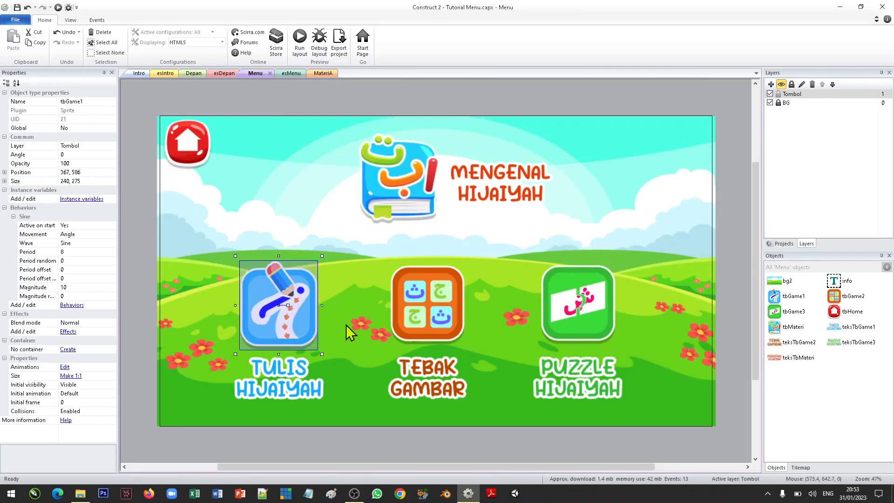
click(348, 117)
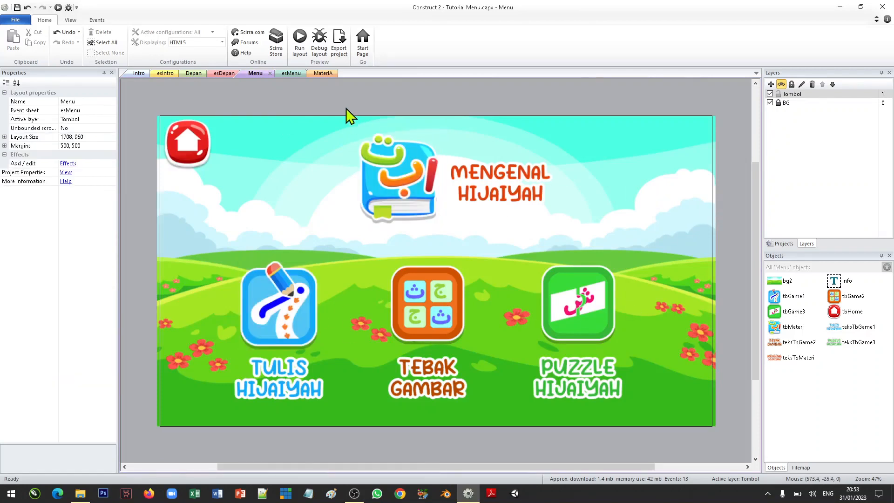
click(784, 244)
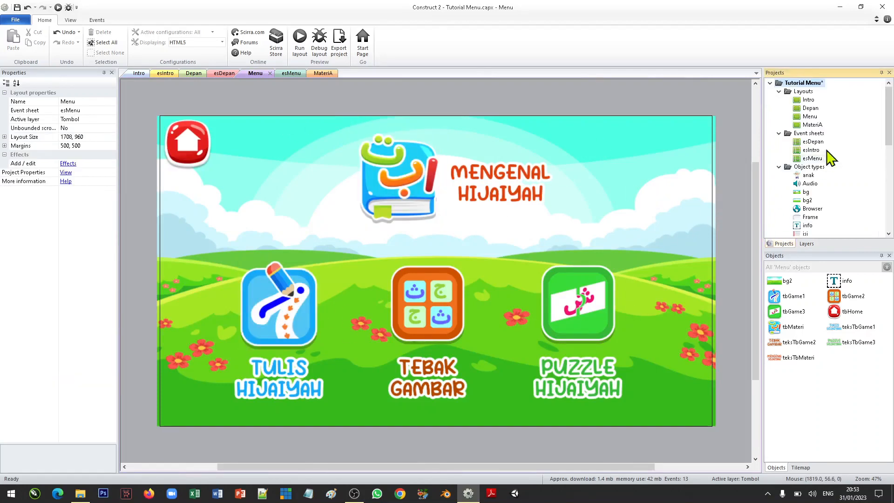
right_click(816, 126)
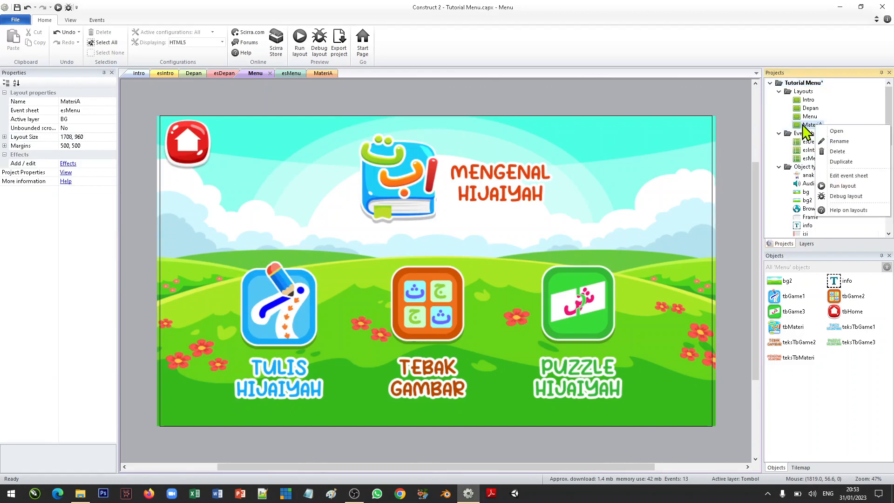
click(853, 162)
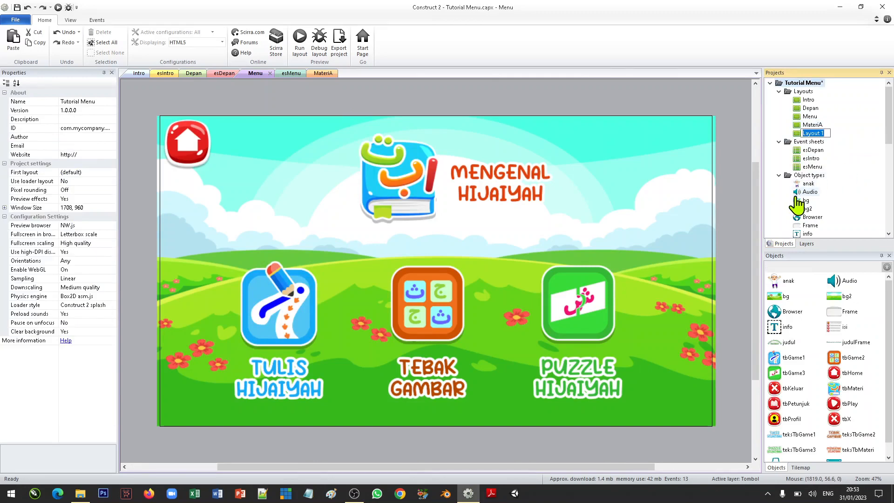
text(Game1)
key(Return)
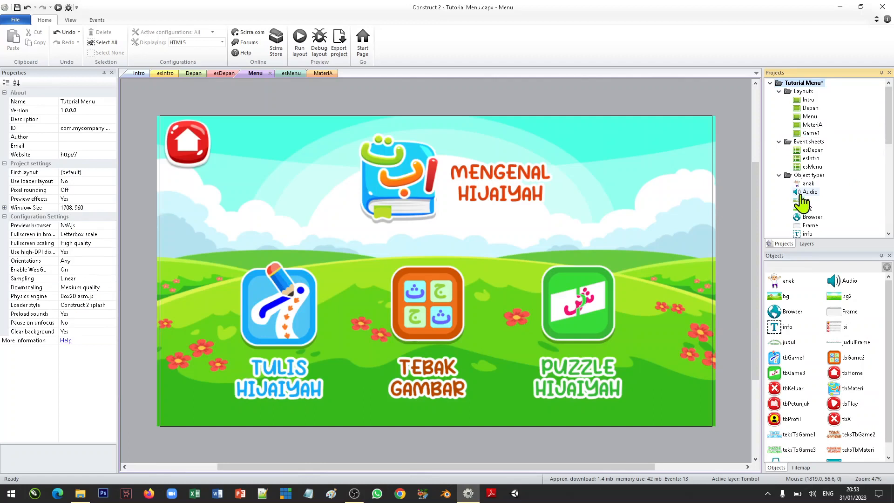
Step: Duplicate the Game1 layout and name the copy Game2
click(816, 135)
right_click(816, 135)
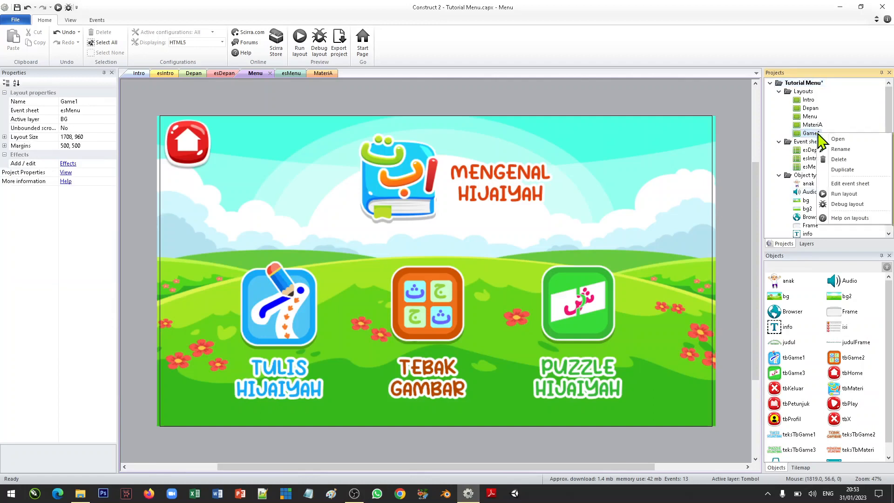
click(845, 176)
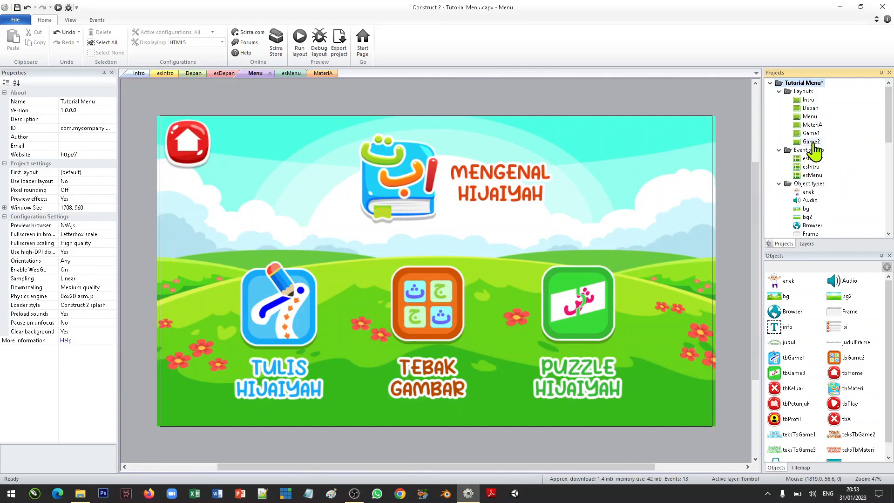
Step: Duplicate the Game2 layout and name the copy Game3
click(811, 142)
right_click(812, 142)
click(839, 180)
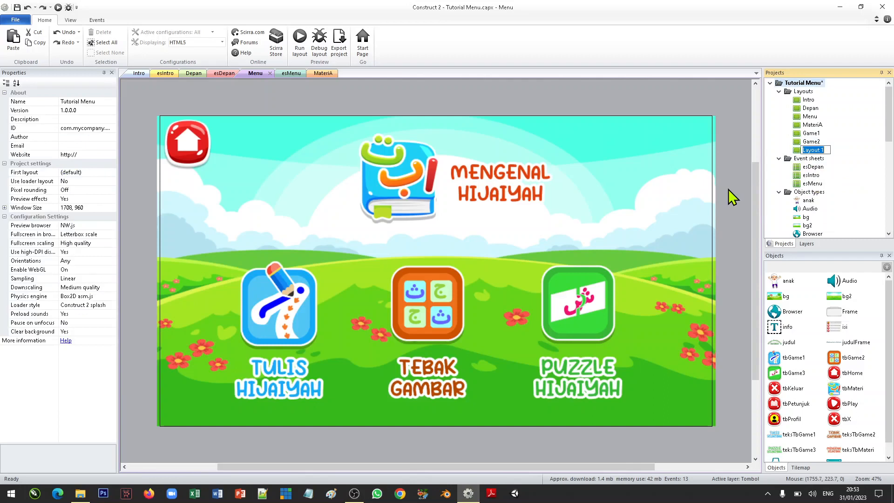
text(Game3)
key(Return)
Step: Open the Game1, Game2 and Game3 layouts for editing
double_click(813, 134)
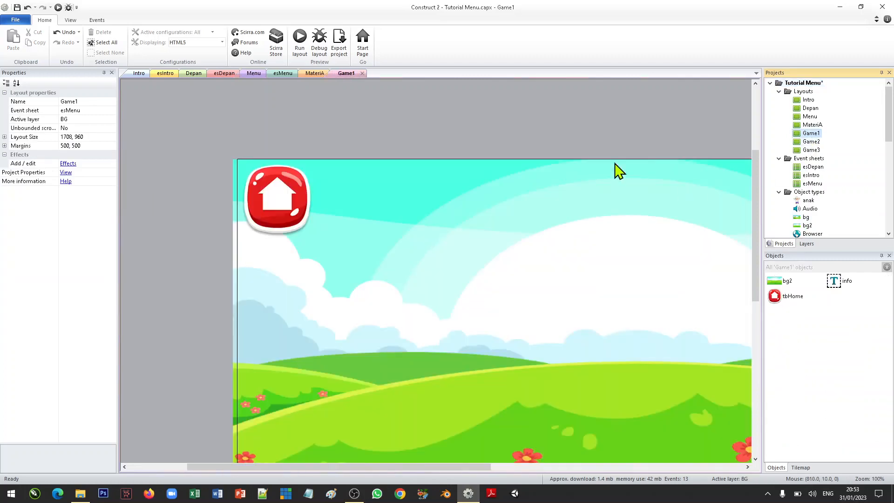
ctrl+scroll(615, 170, down, 5)
double_click(814, 142)
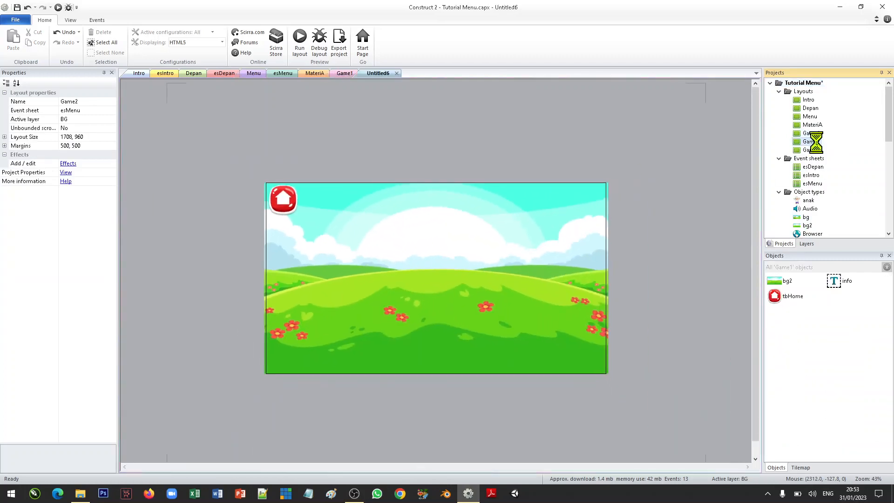
double_click(812, 150)
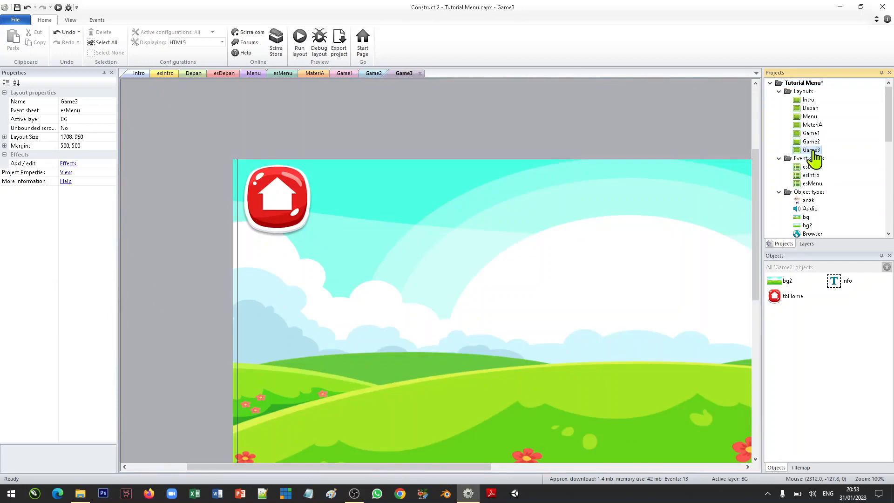
Step: Look through the MateriA, Game1, Game2 and Game3 layouts to compare their contents
click(316, 76)
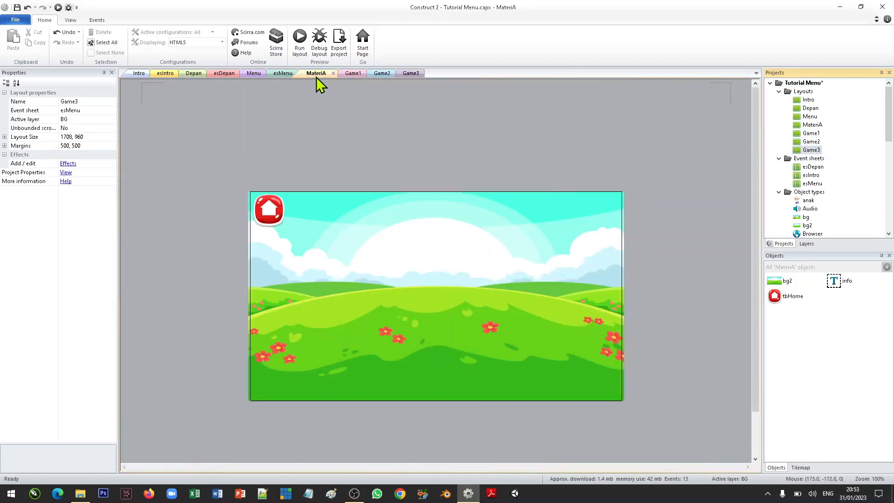
click(353, 74)
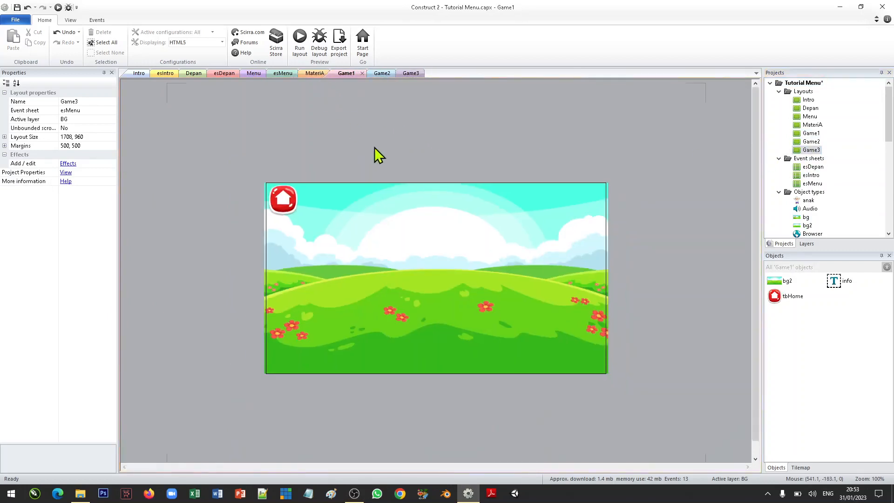
click(381, 75)
ctrl+scroll(429, 170, down, 5)
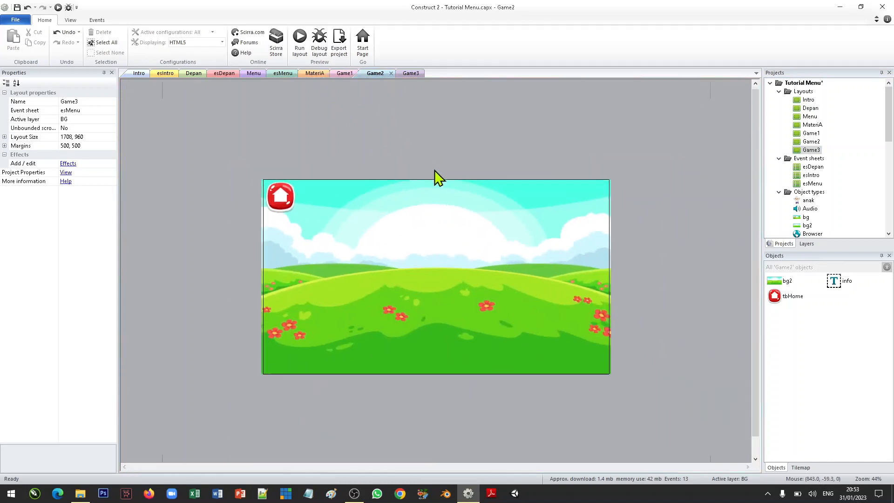
ctrl+scroll(438, 186, up, 3)
click(411, 74)
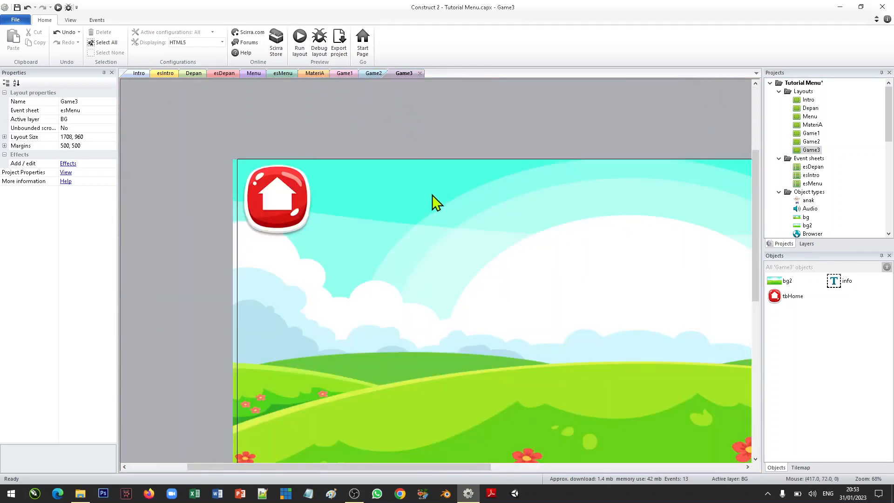
ctrl+scroll(433, 196, down, 5)
ctrl+scroll(438, 204, up, 4)
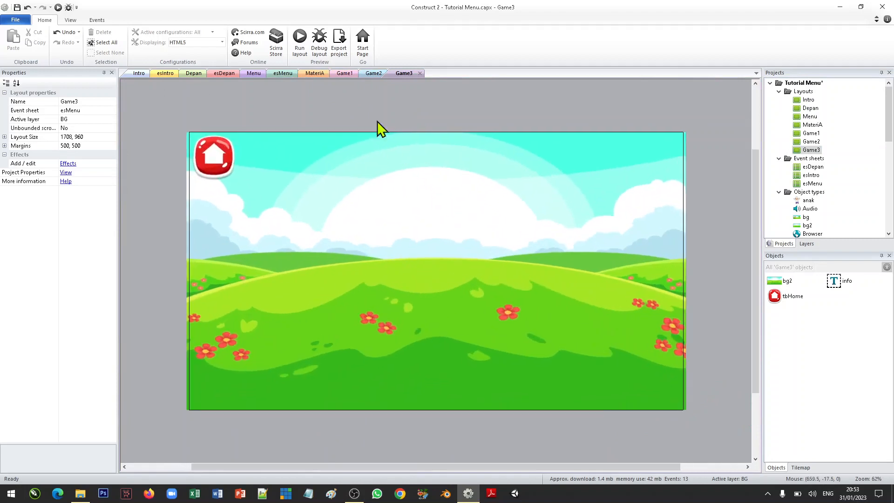
Step: Send the bg2 background sprite to the bottom of the BG layer in the Game3 layout
click(807, 244)
click(487, 222)
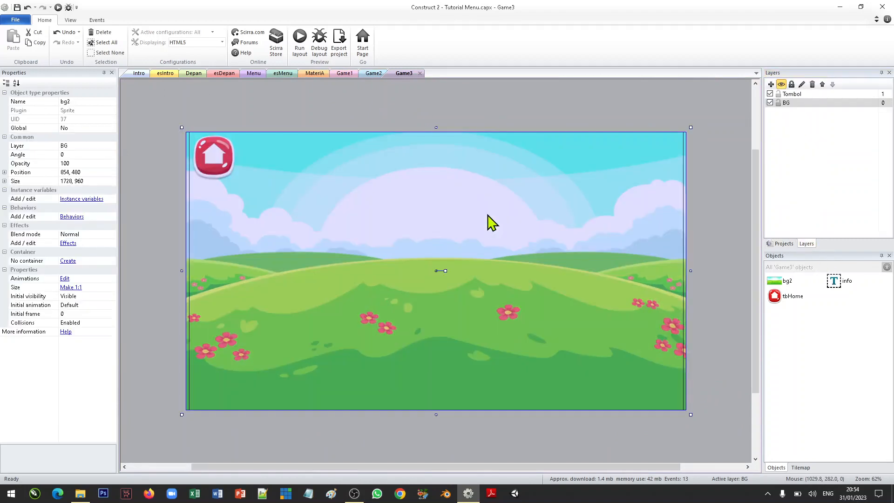
right_click(511, 214)
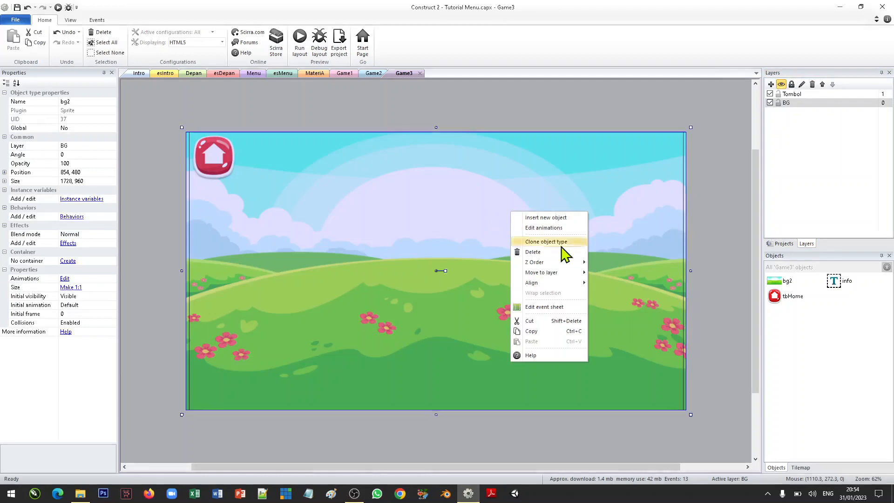
mouse_move(568, 275)
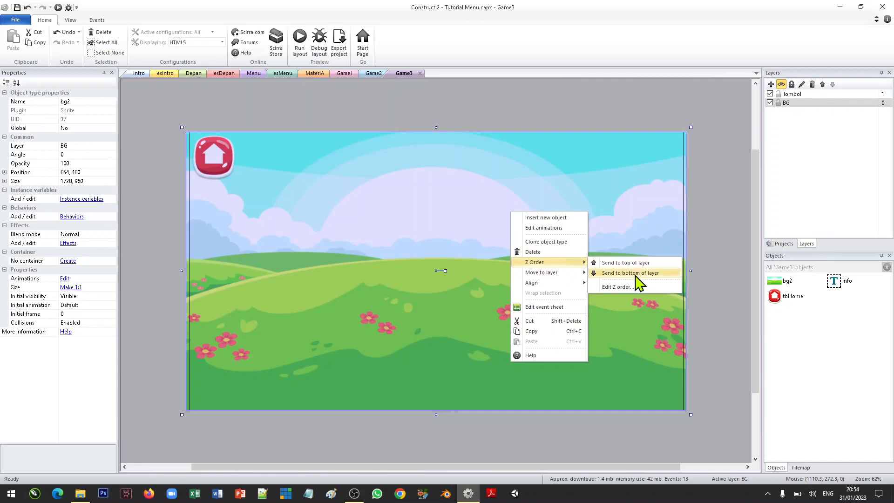
click(634, 274)
Step: Move the info text in Game3 up to about 603, 201 and change its text to "Ini Game 3"
click(447, 238)
drag(448, 238, 450, 206)
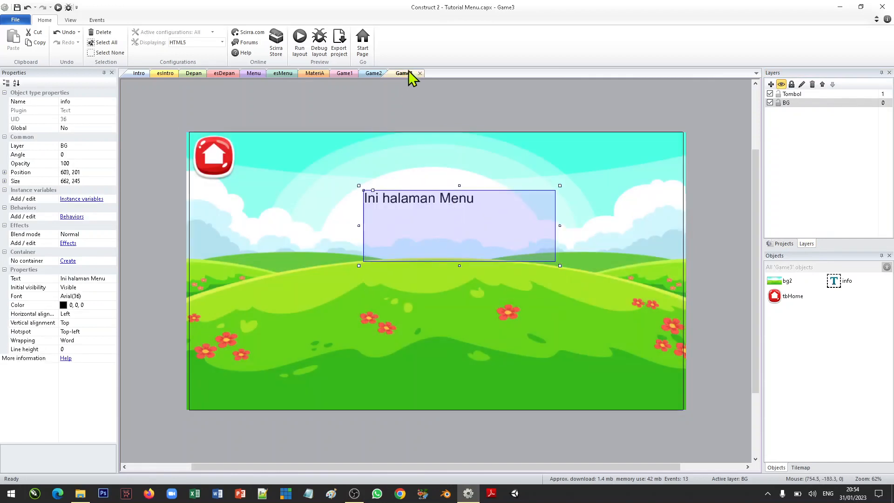
click(102, 278)
text(Ini Game)
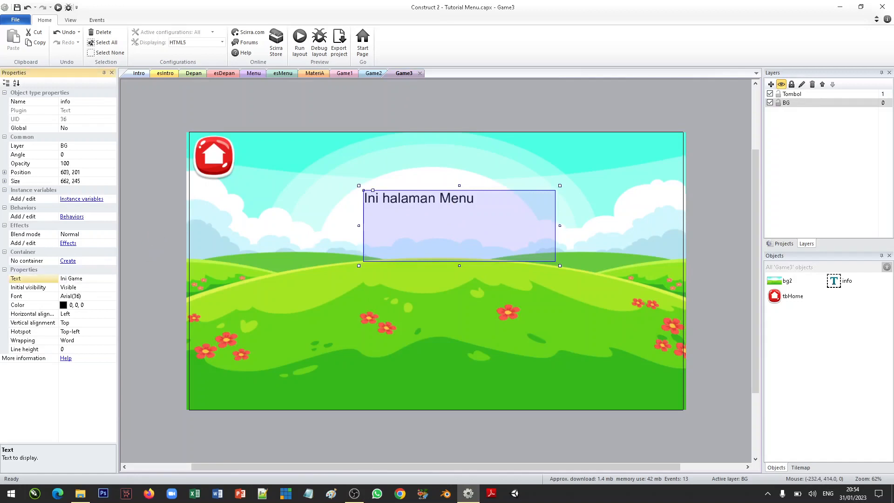
text( 3)
key(Return)
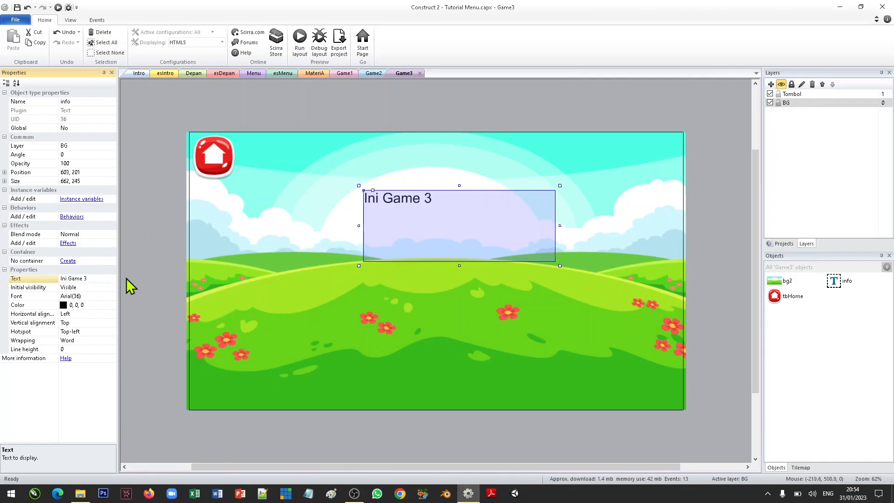
Step: Send the bg2 background sprite to the bottom of the BG layer in the Game2 layout
click(373, 75)
click(417, 212)
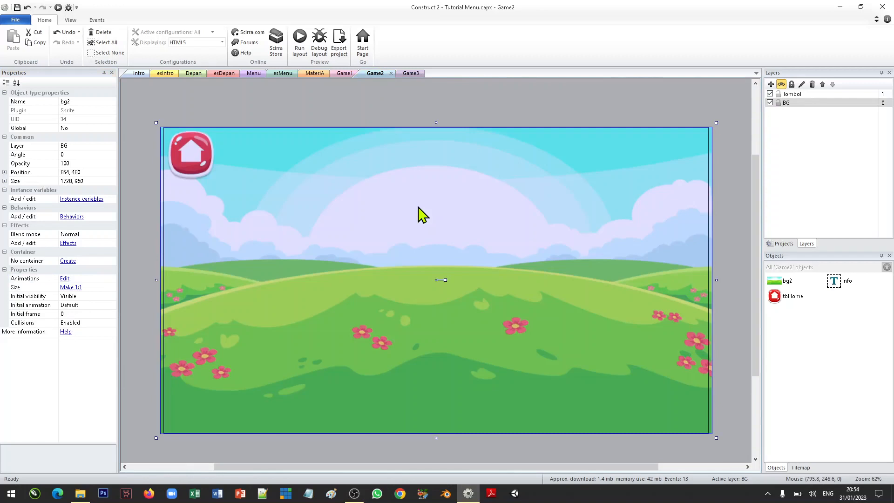
right_click(418, 212)
mouse_move(499, 256)
click(526, 268)
Step: Move the info text in Game2 to about 614, 268 and change its text to "Ini Game 2"
drag(417, 253, 443, 227)
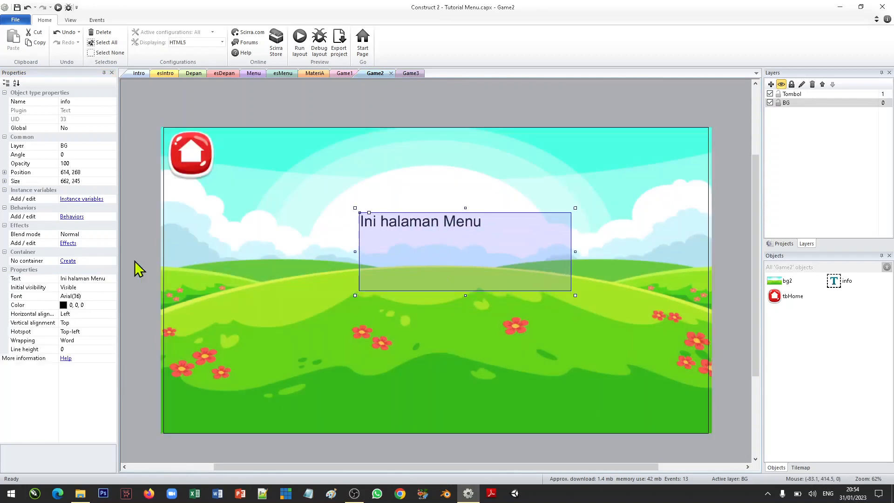
click(87, 279)
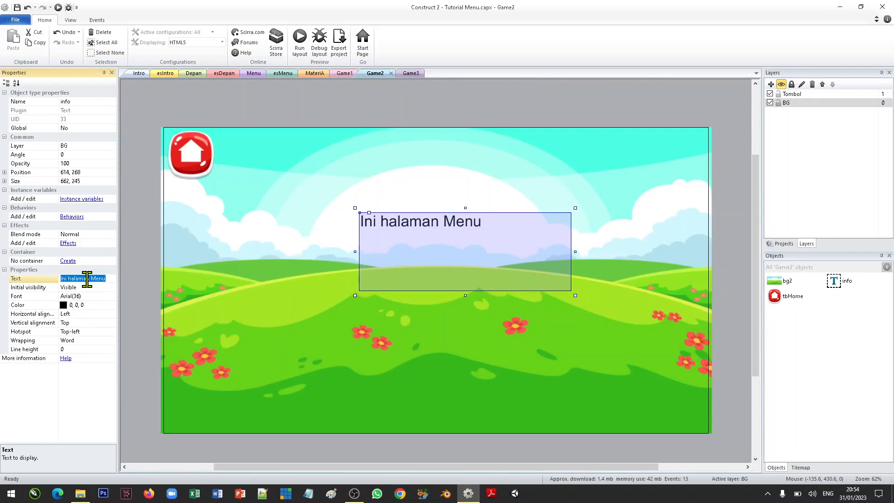
text(Ini)
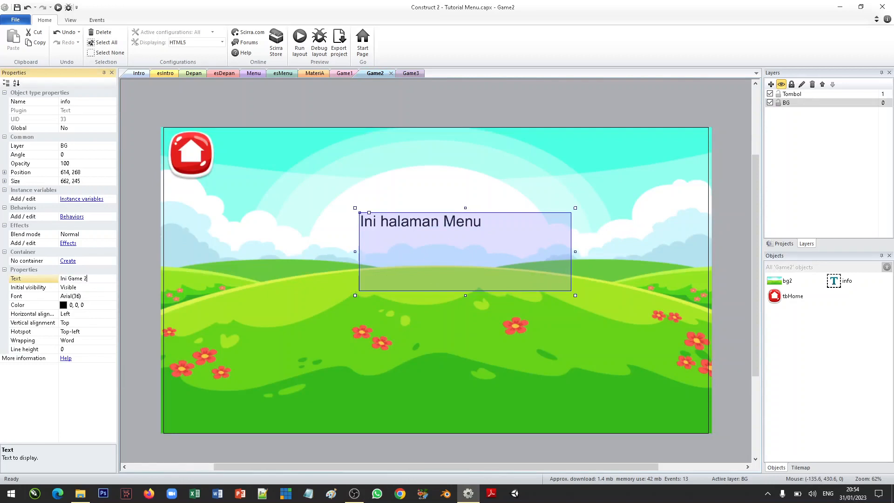
text( Game 2)
key(Return)
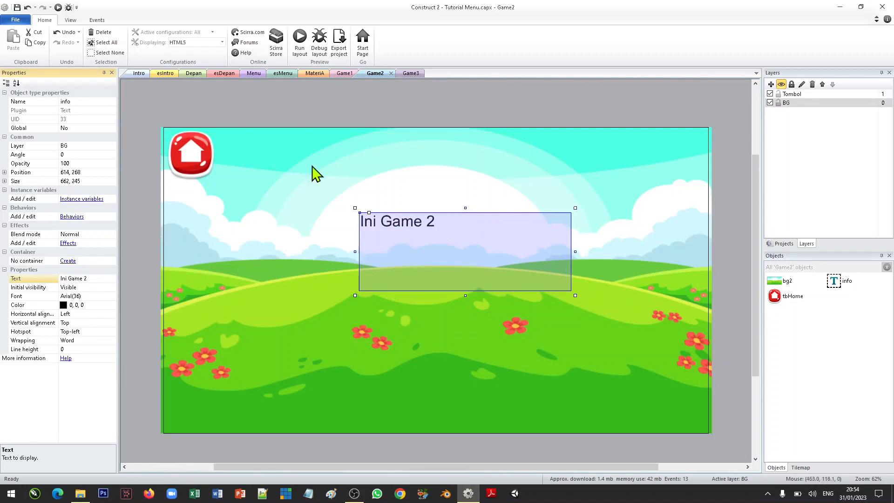
Step: Send the bg2 background sprite to the bottom of the BG layer in the Game1 layout
click(345, 74)
click(399, 233)
right_click(399, 230)
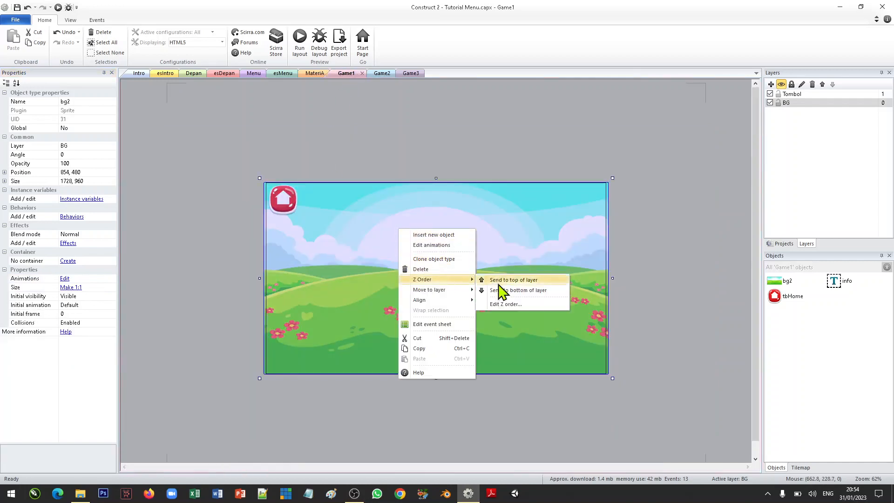
click(496, 293)
Step: Move the info text in Game1 to about 627, 213 and change its text to "Ini Game 1"
click(428, 254)
drag(438, 254, 445, 230)
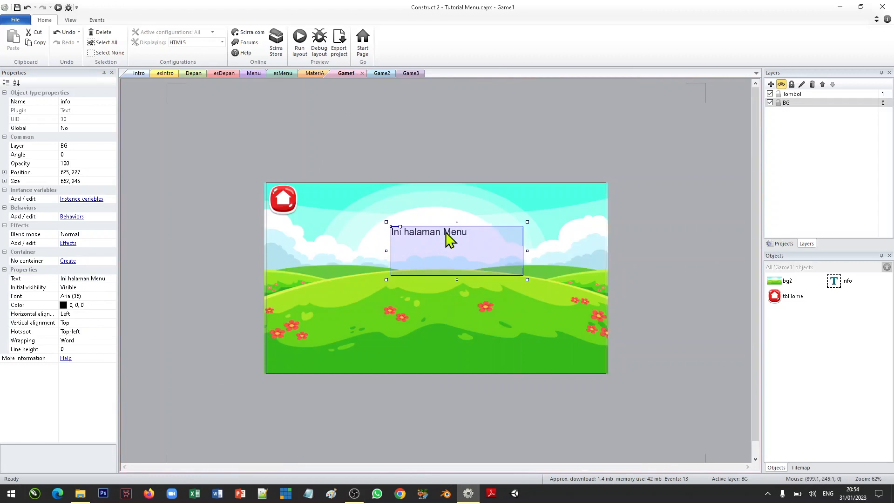
click(103, 278)
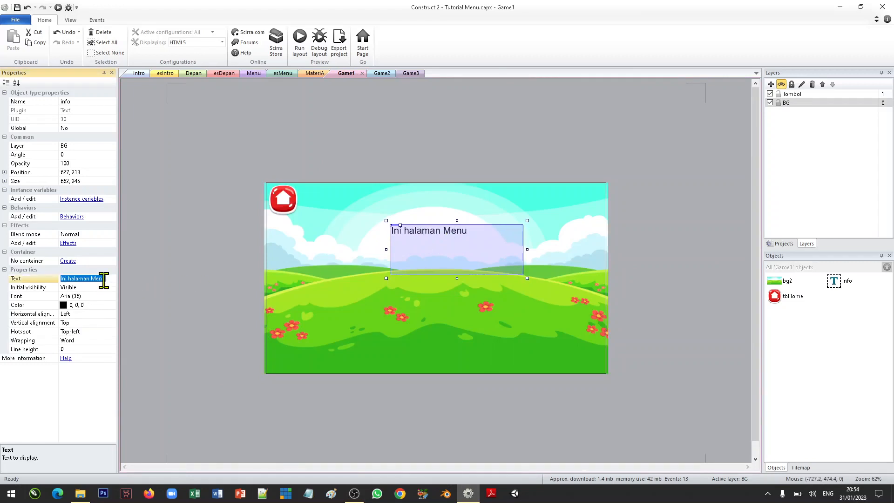
text(Ini Game 1)
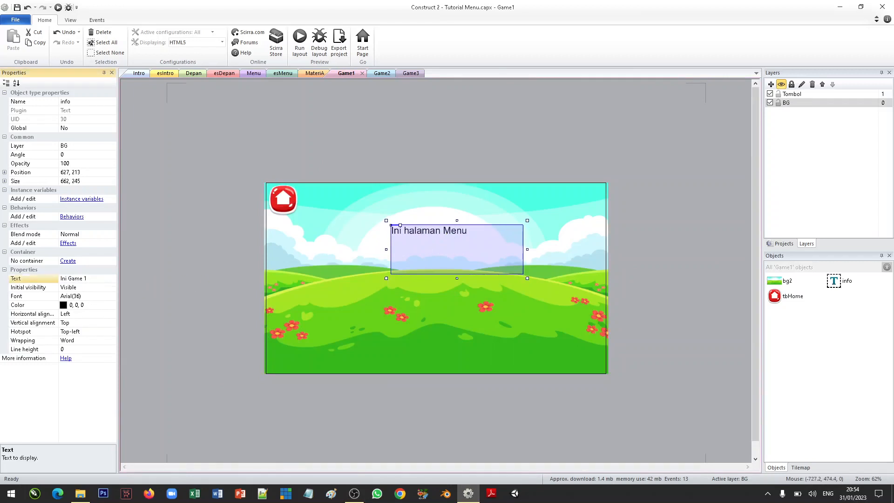
key(Return)
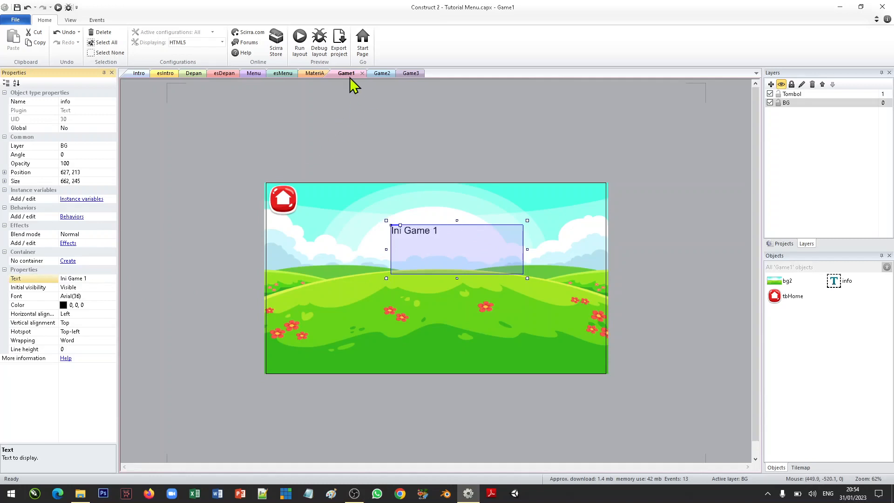
Step: Unlock the BG layer in the MateriA layout and send the bg2 background sprite to the bottom of that layer
click(315, 73)
right_click(447, 253)
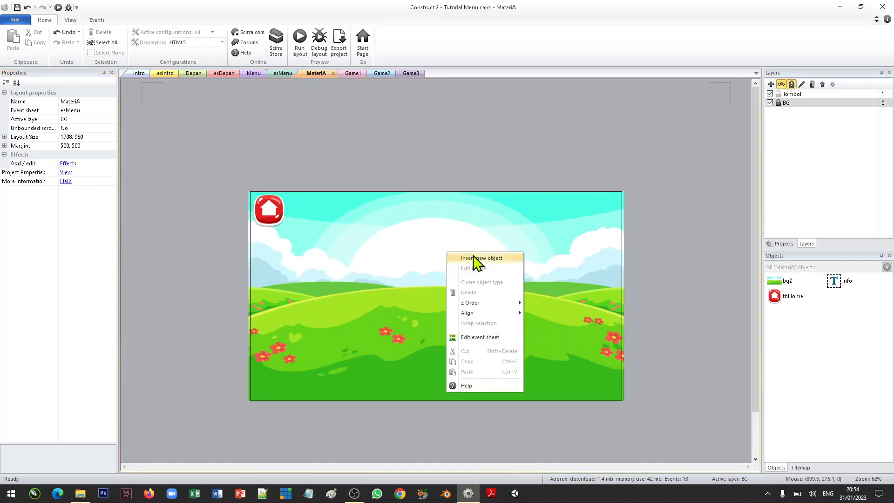
click(471, 235)
click(786, 103)
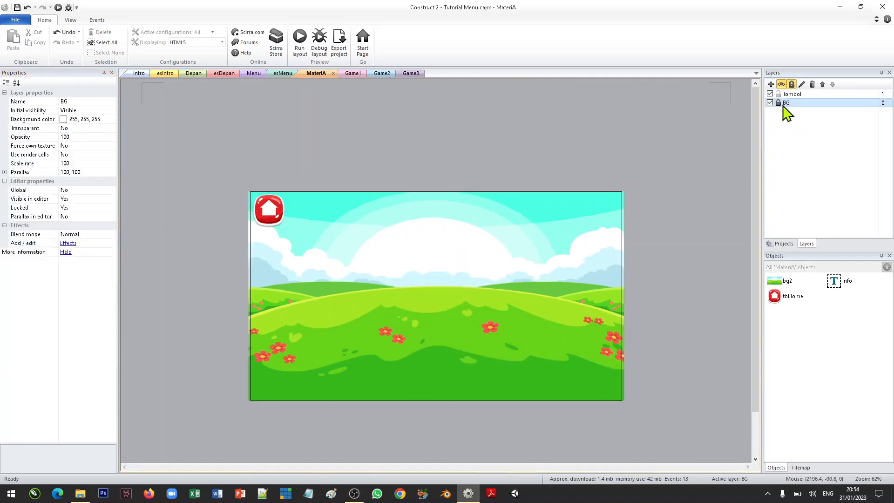
click(778, 102)
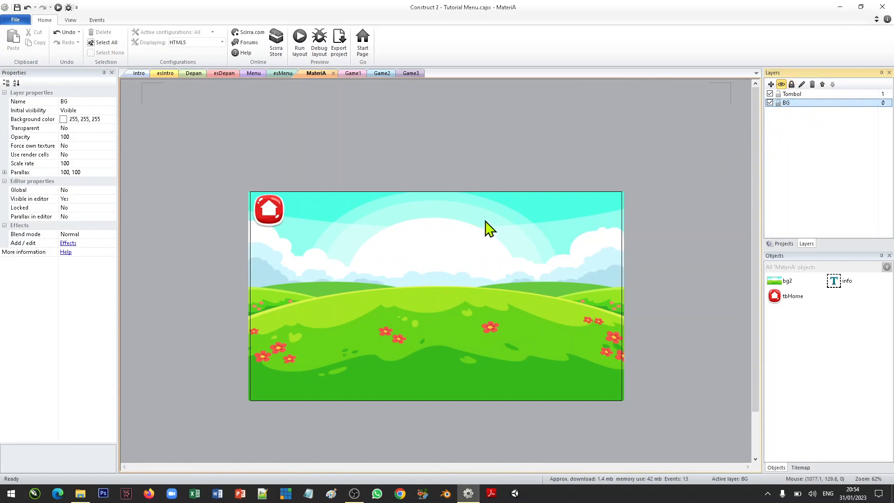
right_click(482, 228)
mouse_move(544, 275)
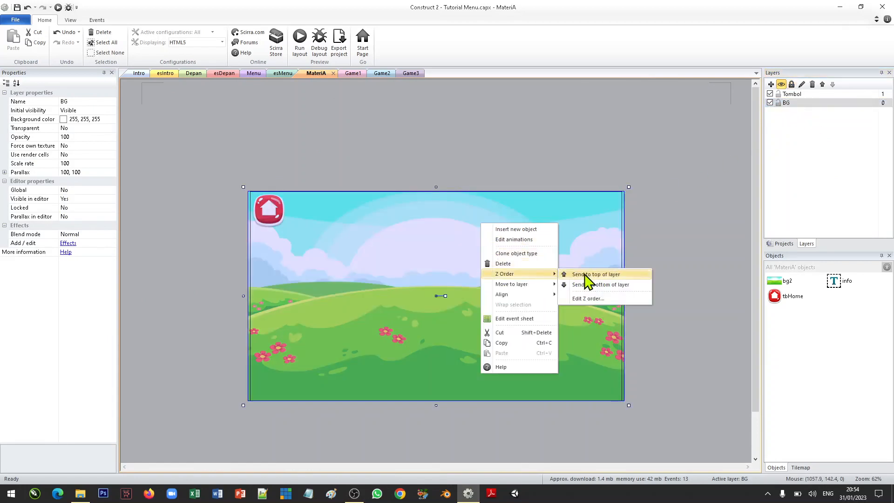
click(586, 284)
Step: Move the info text in MateriA to about 648, 212 and change its text to "Ini Materi A"
drag(455, 275, 463, 253)
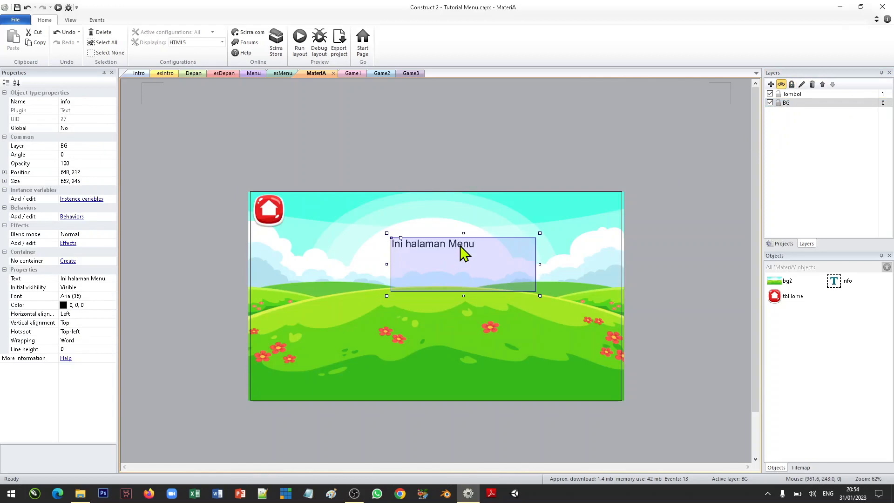
click(104, 279)
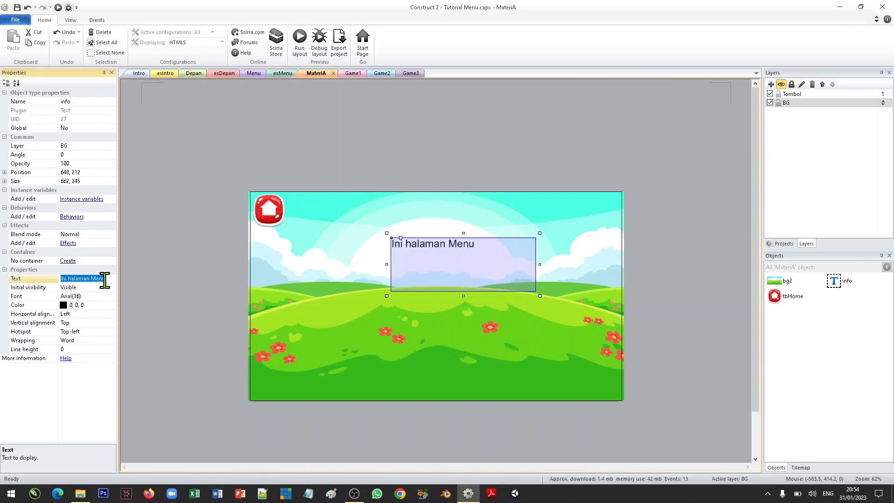
text(Ini Ma)
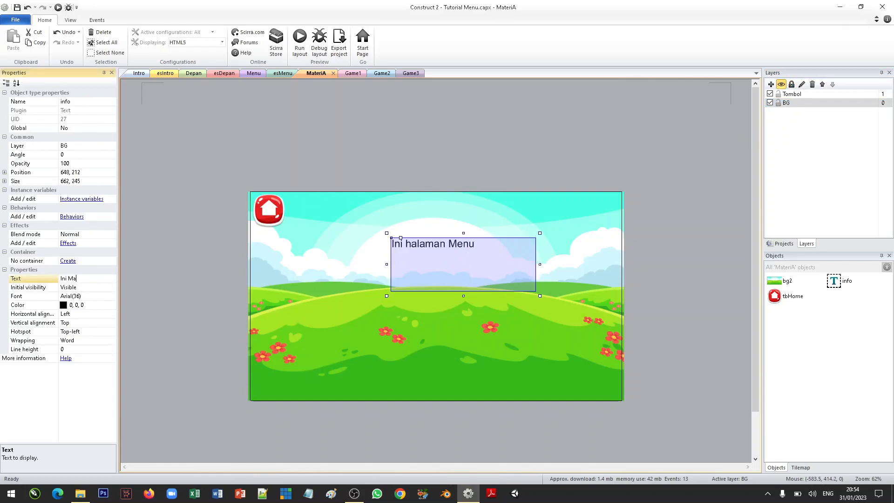
text(teri A)
click(421, 170)
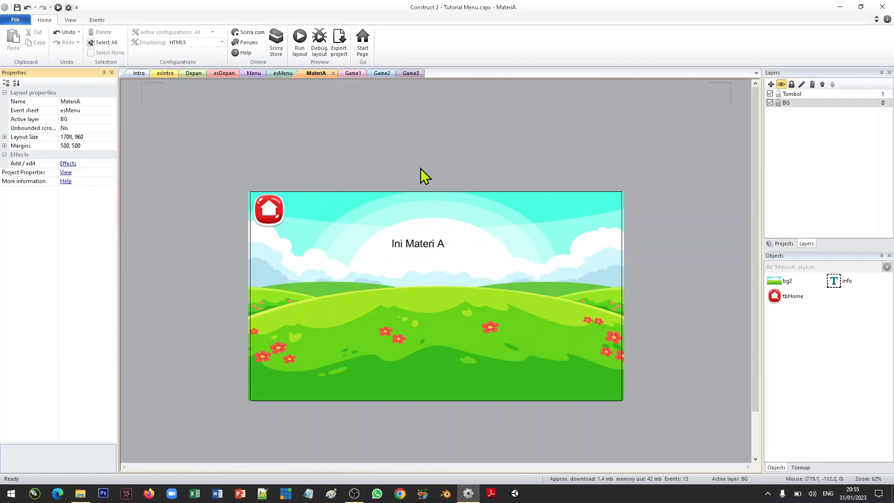
Step: Check which event sheet is assigned to the MateriA, Game1 and Menu layouts
click(271, 73)
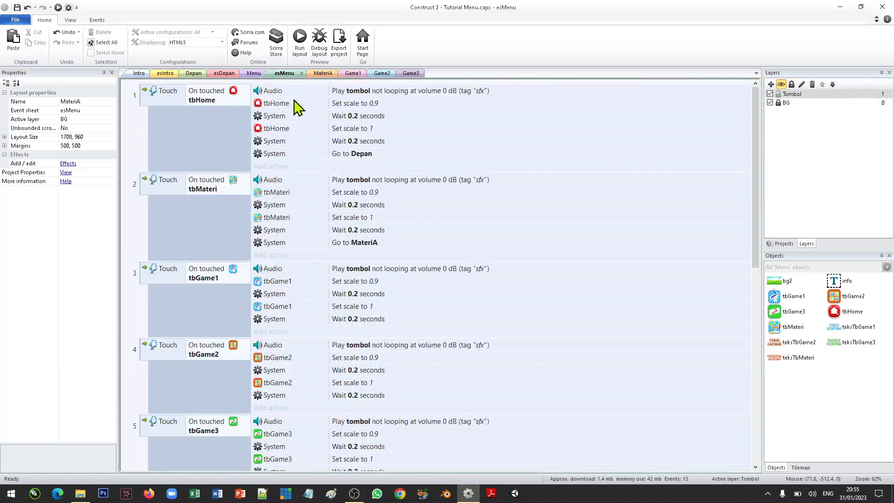
click(317, 74)
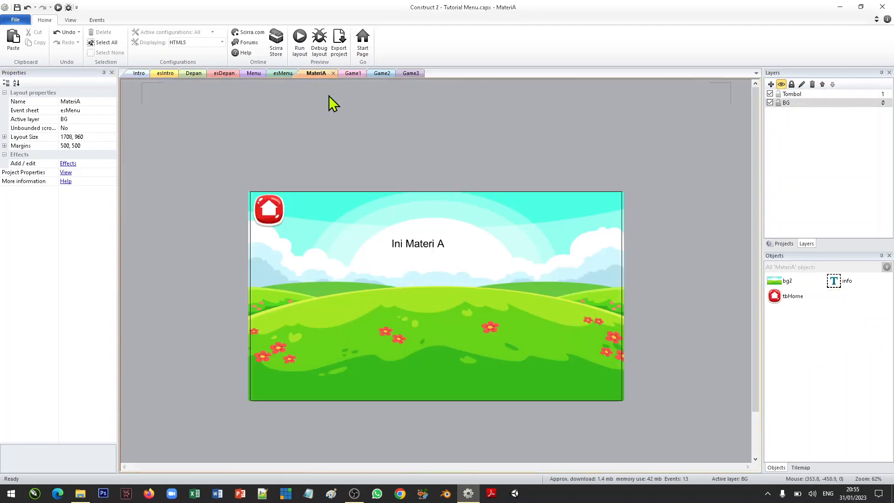
click(336, 238)
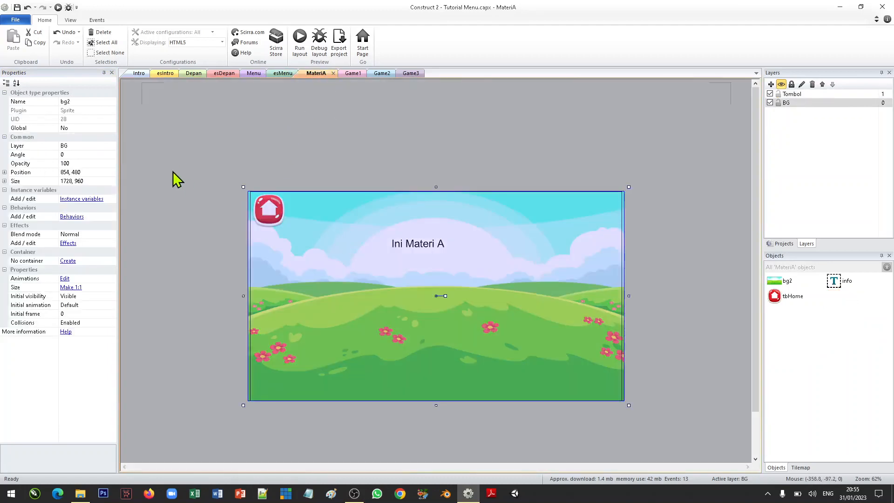
click(298, 162)
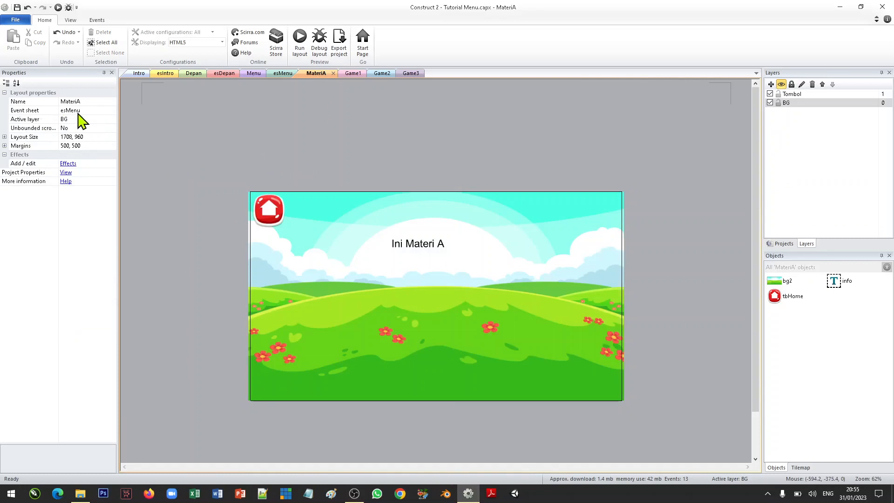
click(349, 75)
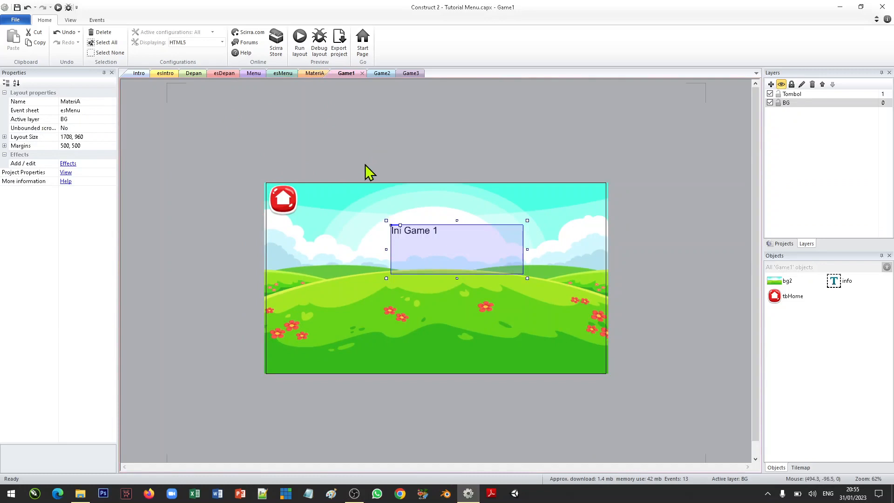
click(367, 162)
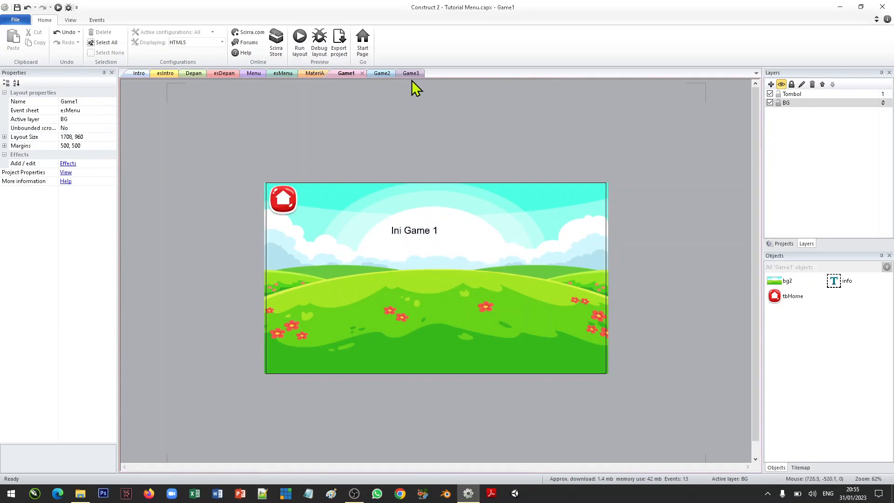
click(255, 75)
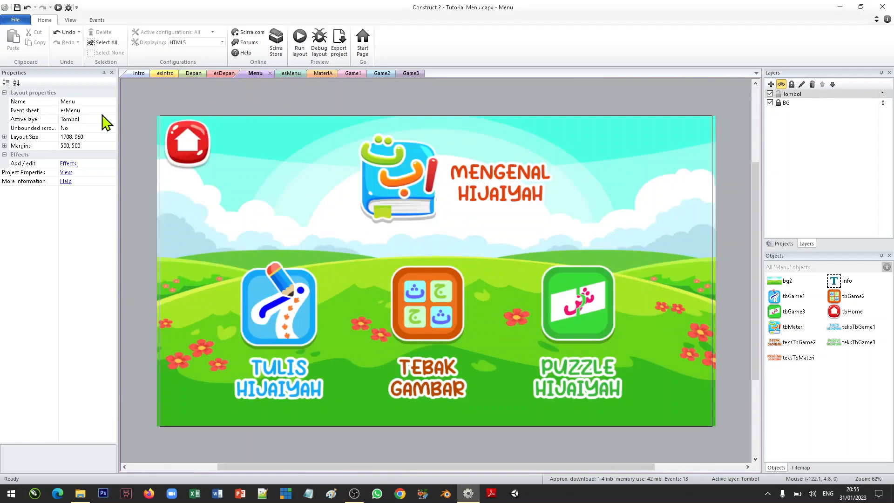
click(324, 74)
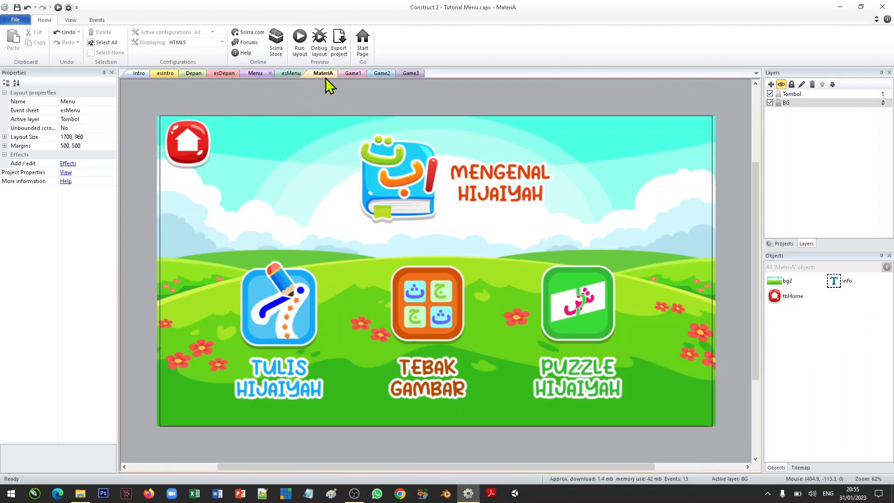
Step: Add a new event sheet to the project and name it esMateriA
click(784, 244)
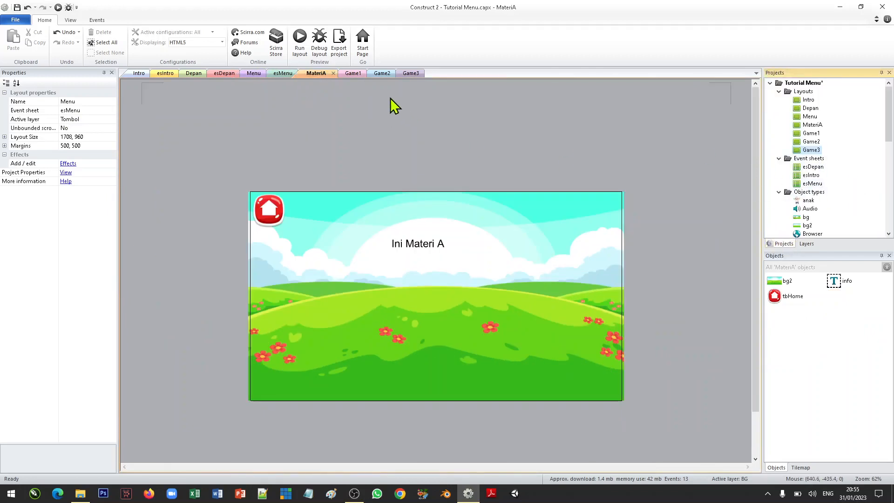
right_click(818, 160)
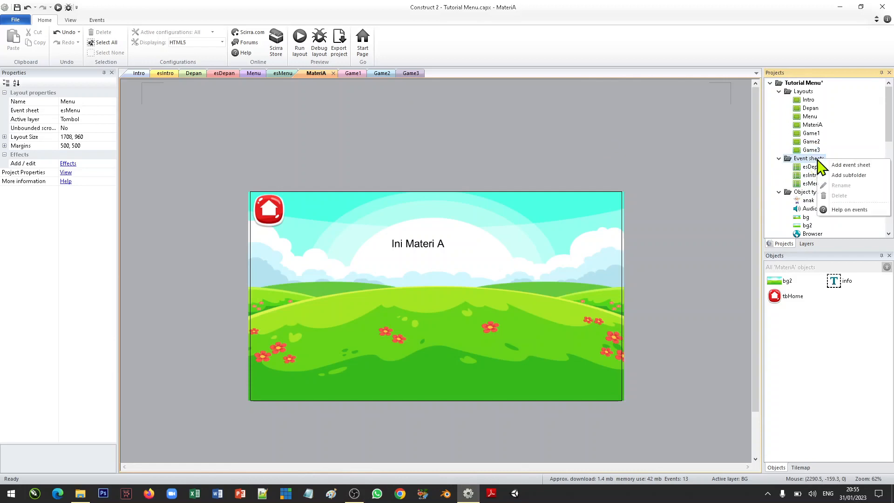
click(843, 165)
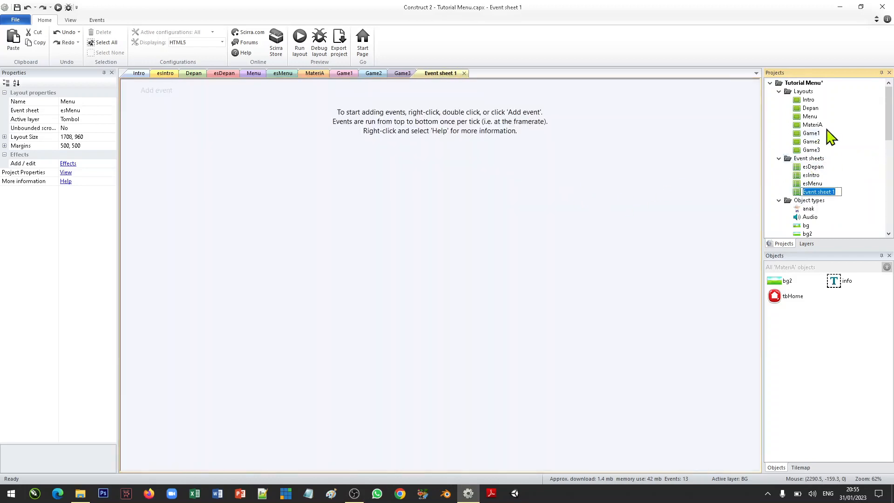
text(esMateriA)
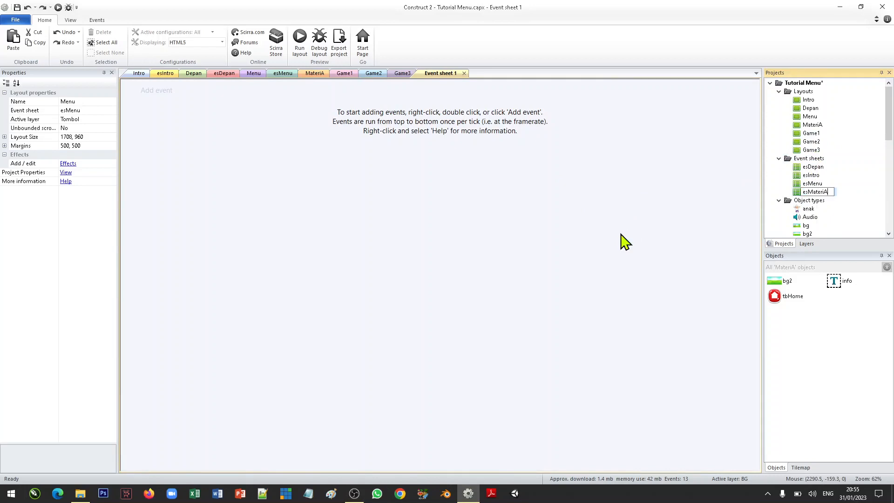
key(Return)
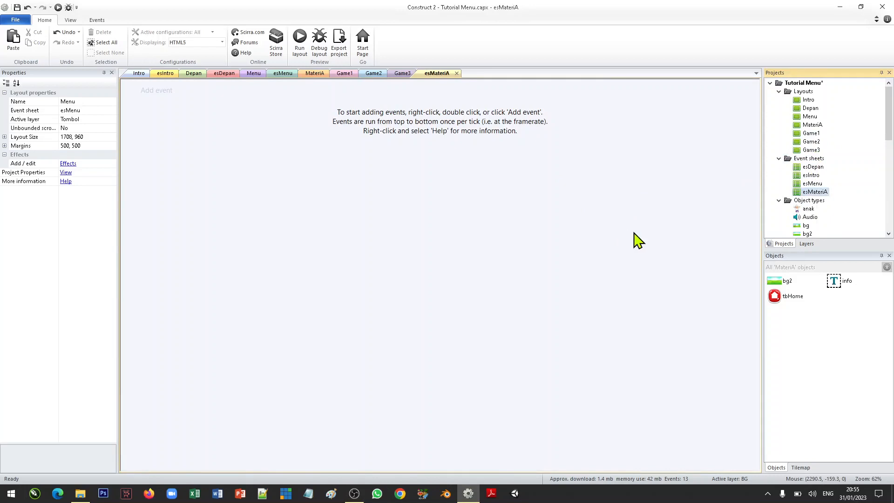
Step: Add another event sheet to the project and name it esGame1
right_click(818, 161)
click(833, 162)
text(e)
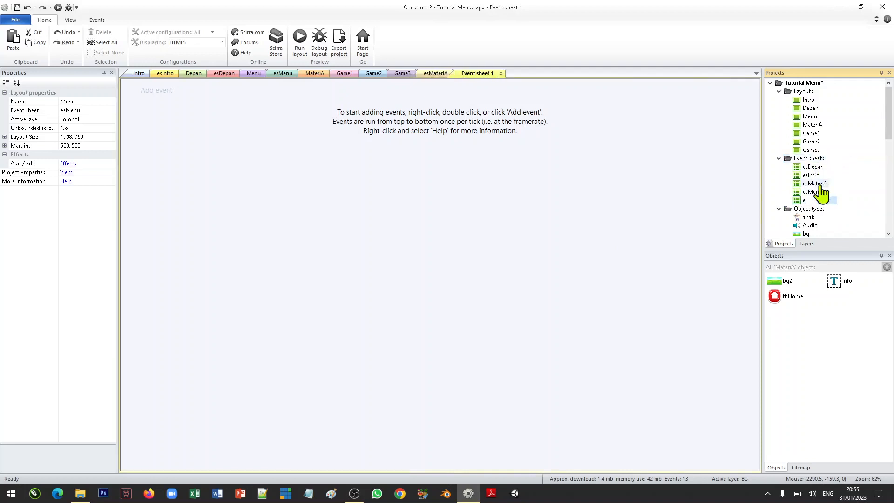
text(sGame1)
key(Return)
Step: Add another event sheet to the project and name it esGame2
right_click(822, 160)
click(839, 164)
text(e)
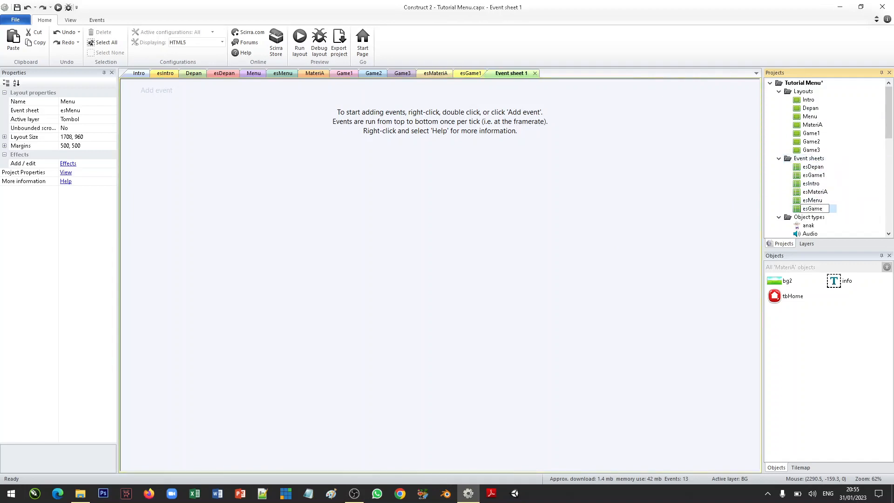
text(sGame2)
key(Return)
Step: Add another event sheet to the project and name it esGame3
right_click(820, 159)
click(837, 163)
text(esGame)
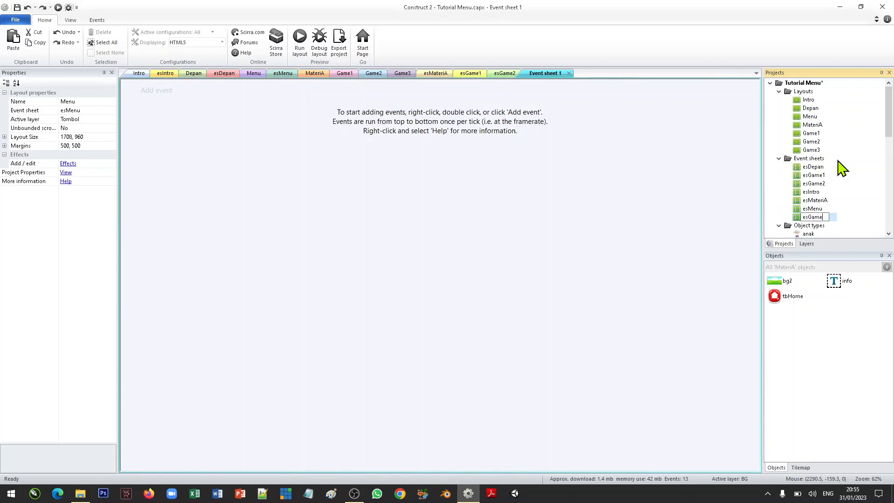
text(3)
key(Return)
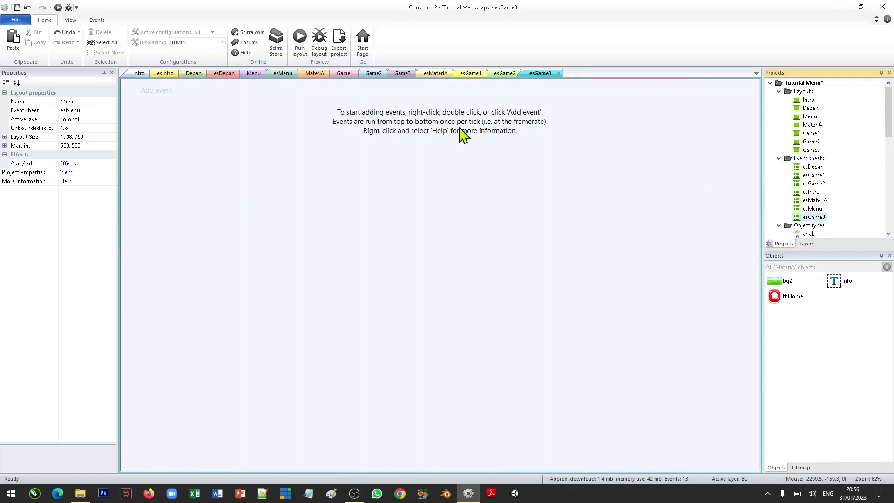
Step: Review the MateriA and three game layouts, the esMenu event sheet, and the tbMateri button in the Menu layout
click(314, 75)
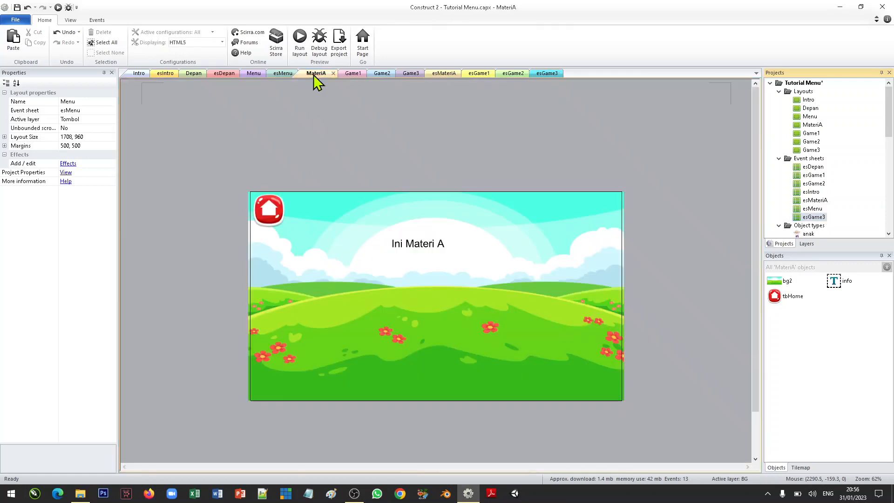
click(349, 75)
click(380, 73)
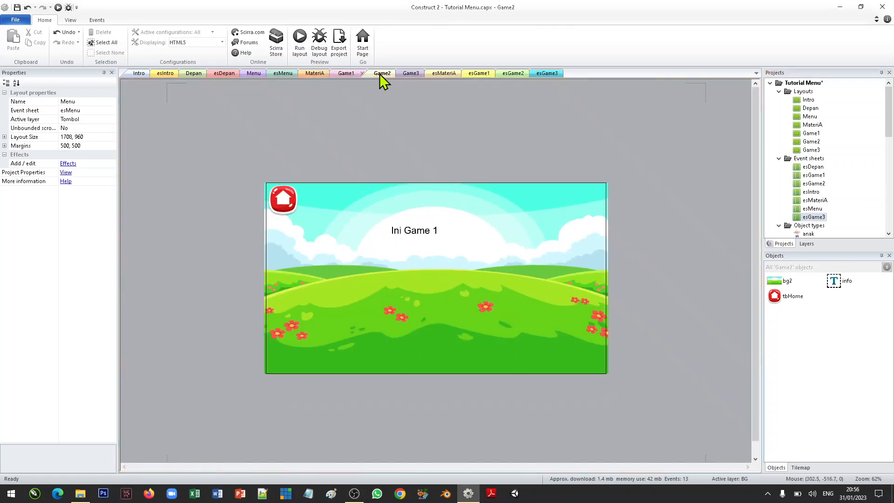
click(410, 74)
click(317, 75)
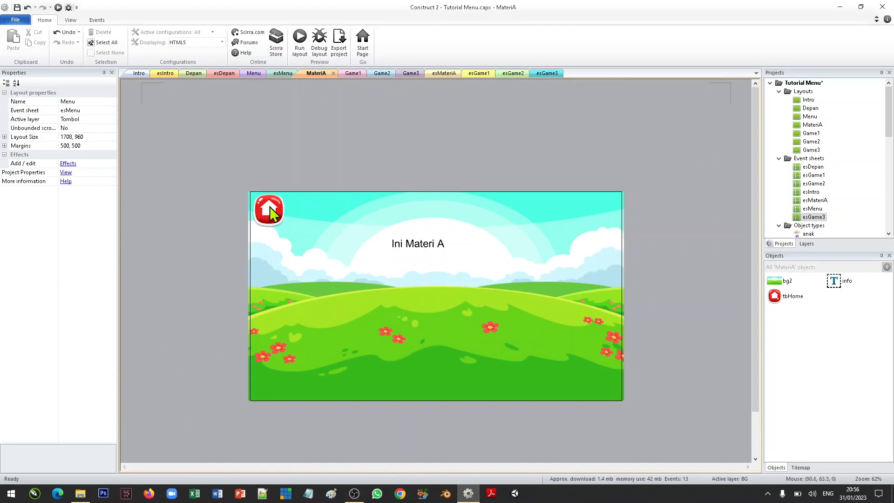
click(281, 76)
click(255, 75)
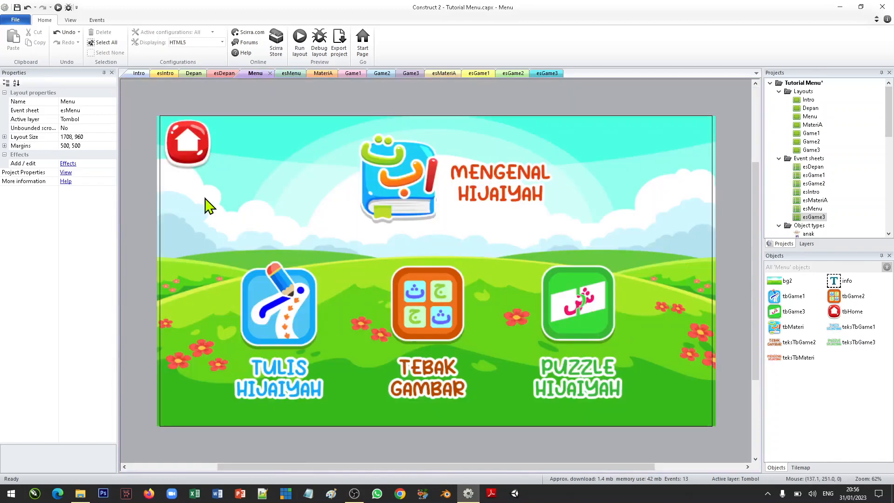
click(400, 177)
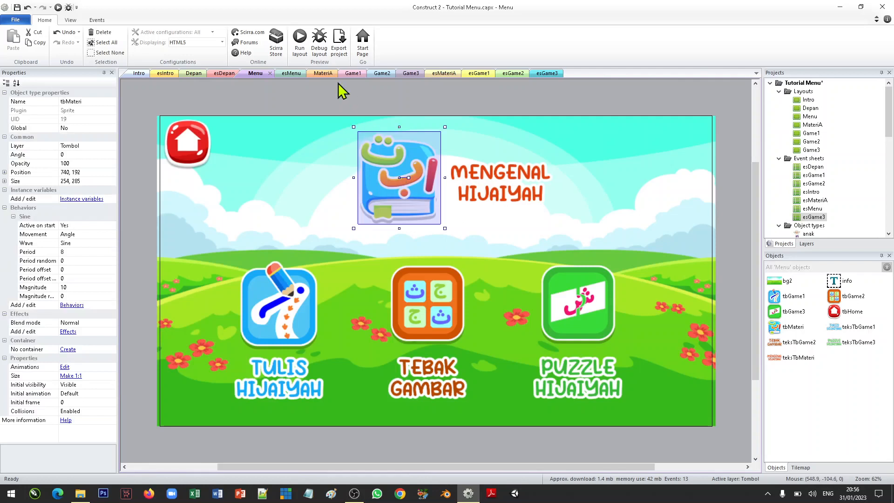
Step: Copy the tbHome touch event from the esMenu event sheet into the esMateriA event sheet
click(323, 73)
click(263, 202)
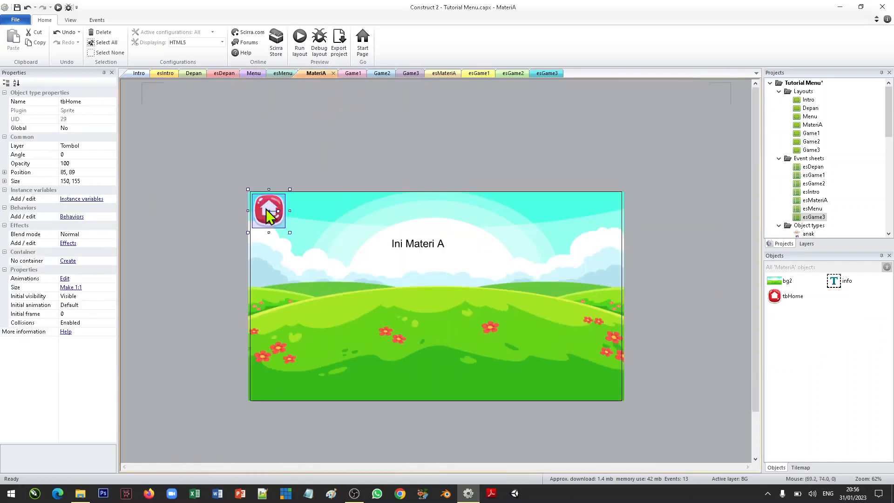
click(255, 74)
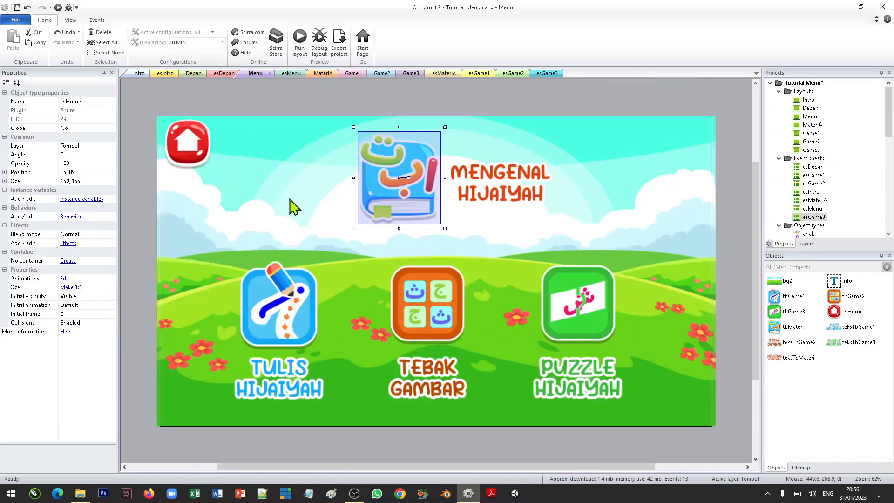
click(290, 74)
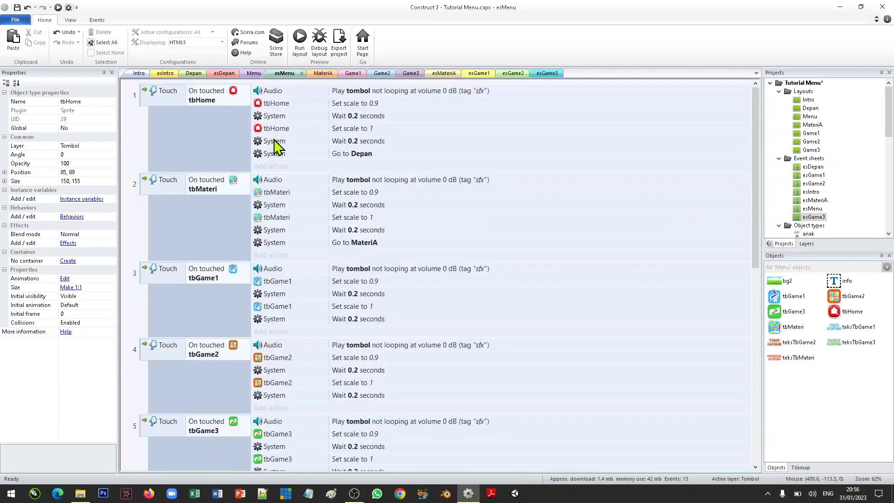
click(149, 97)
right_click(147, 96)
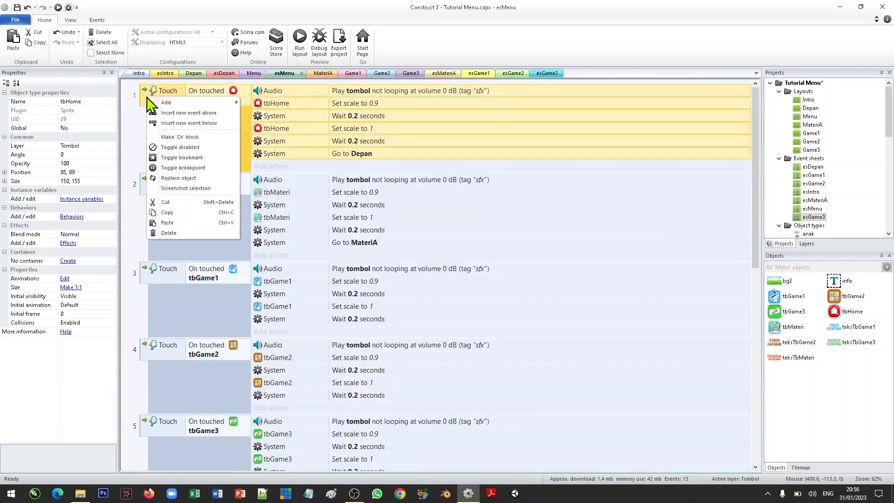
click(161, 212)
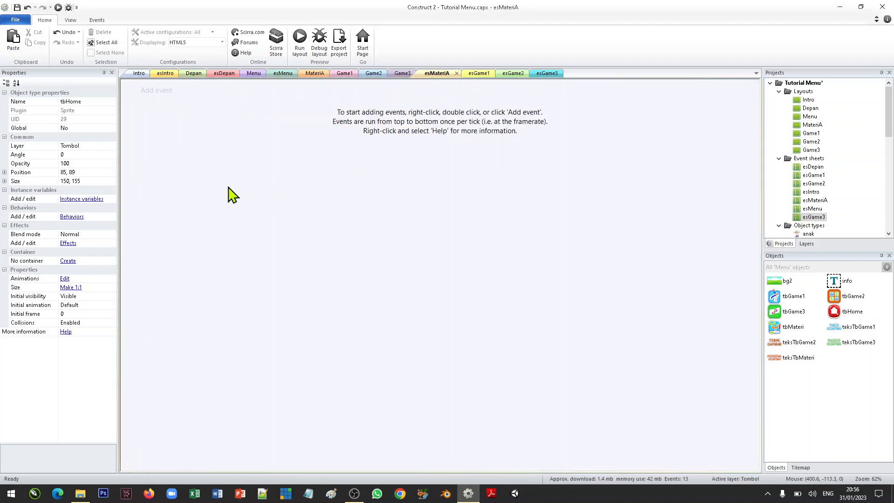
key(ctrl+v)
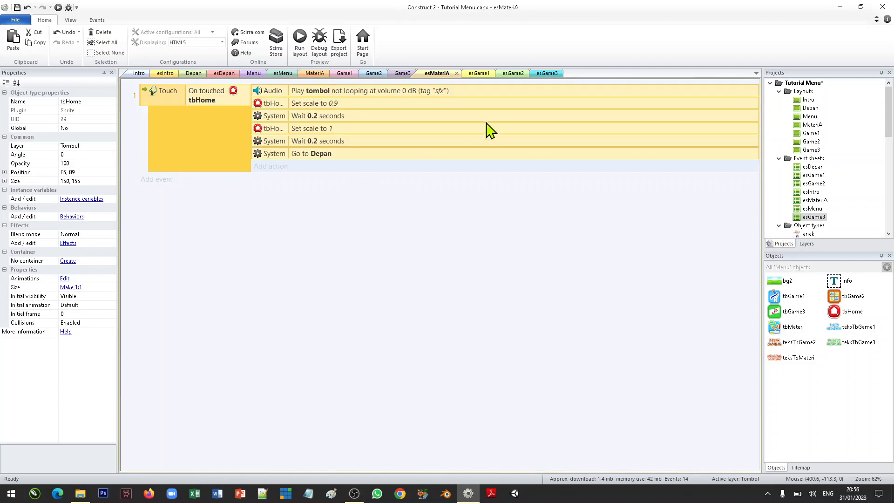
Step: Paste the copied tbHome touch event into the esGame1, esGame2 and esGame3 event sheets
click(480, 74)
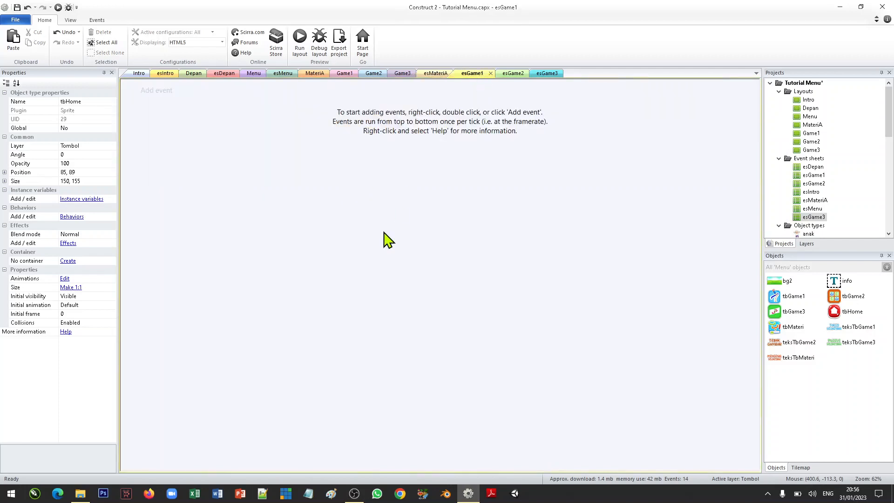
key(ctrl+v)
click(512, 74)
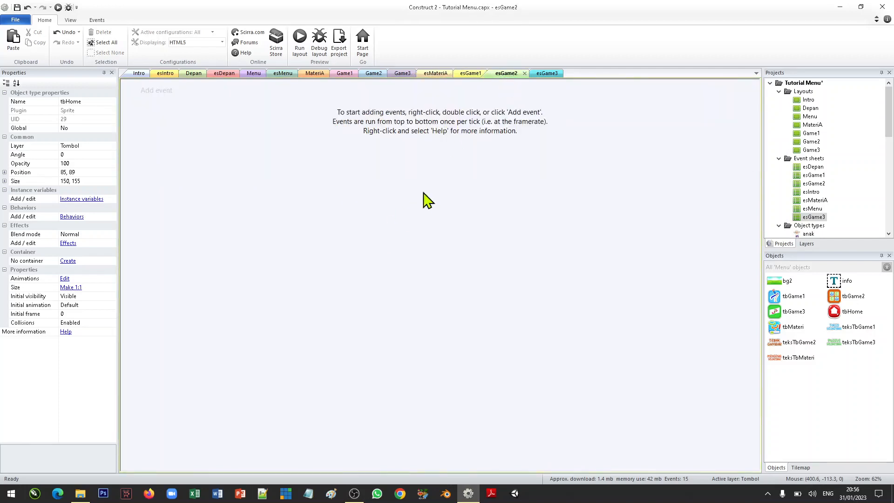
key(ctrl+v)
click(546, 73)
key(ctrl+v)
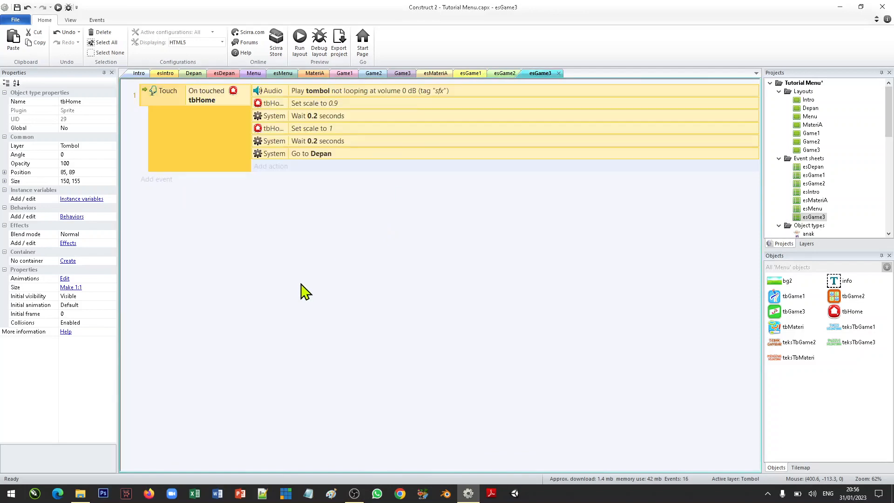
Step: In esMateriA, set the layout of the tbHome event's Go to layout action to Menu
click(433, 73)
key(ctrl+v)
click(365, 244)
click(307, 155)
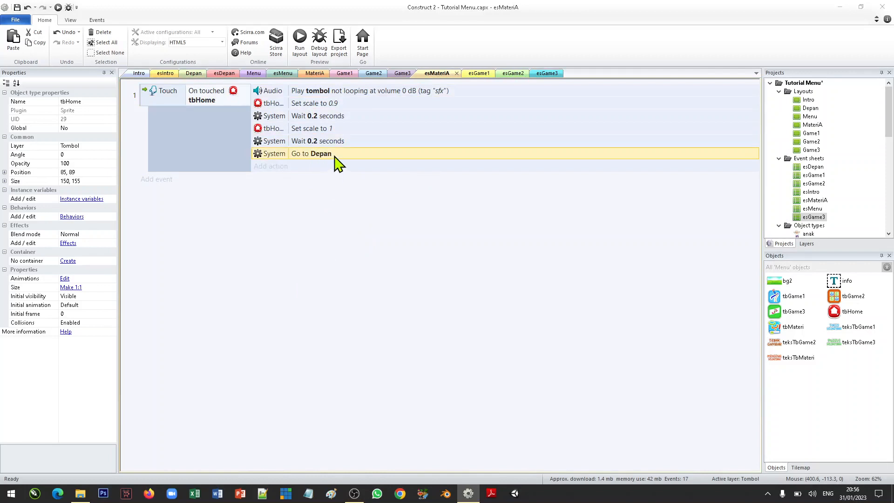
double_click(335, 156)
click(435, 245)
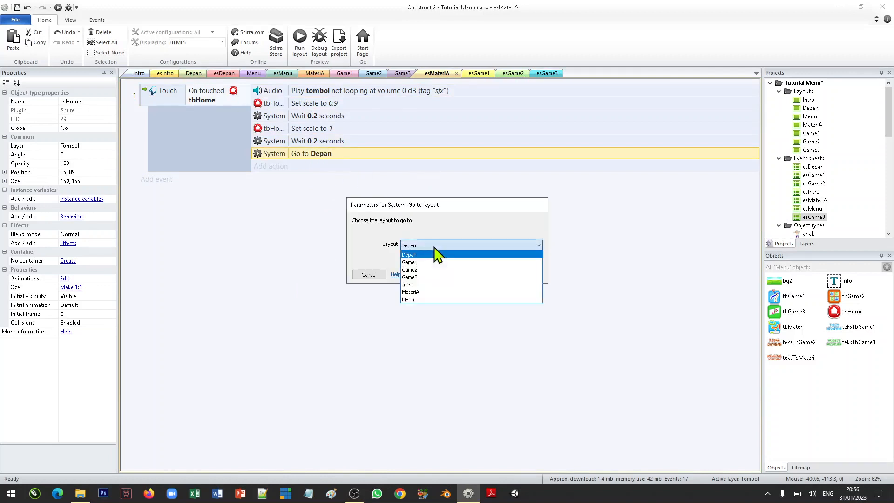
click(419, 300)
click(518, 275)
Step: In esGame1, set the layout of the tbHome event's Go to layout action to Menu
click(476, 73)
double_click(321, 155)
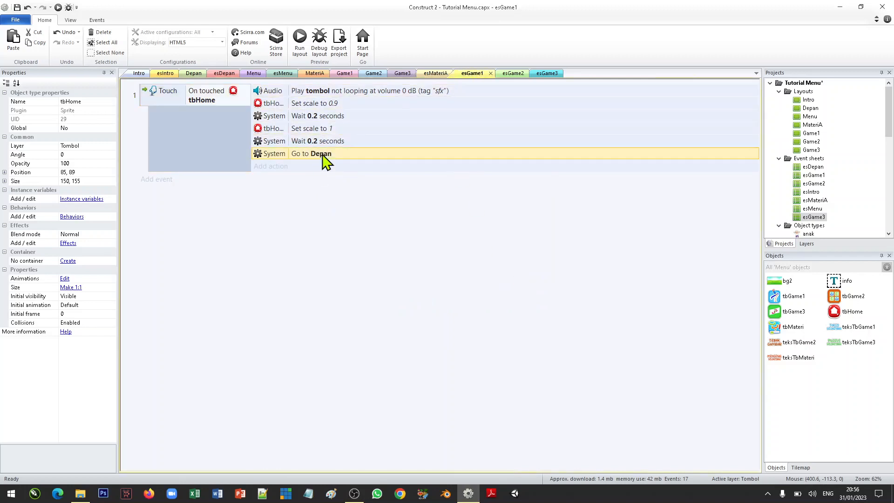
click(442, 247)
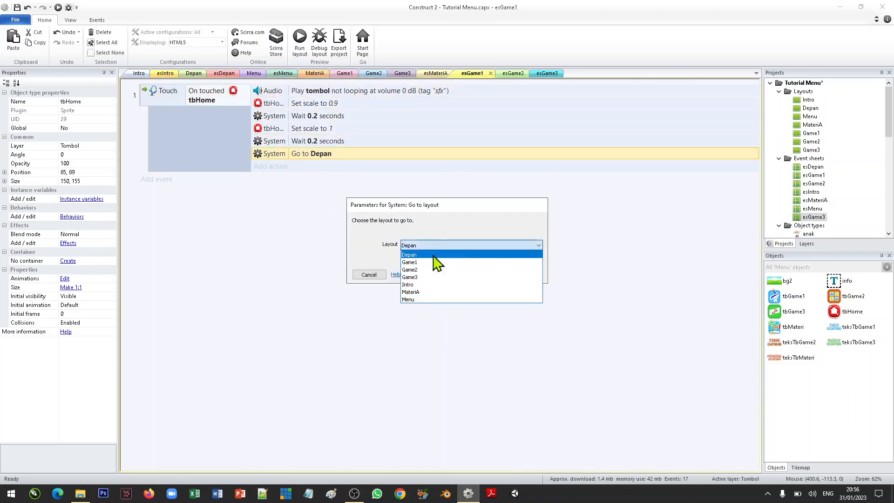
click(412, 299)
click(518, 275)
Step: In esGame2, set the layout of the tbHome event's Go to layout action to Menu
click(512, 73)
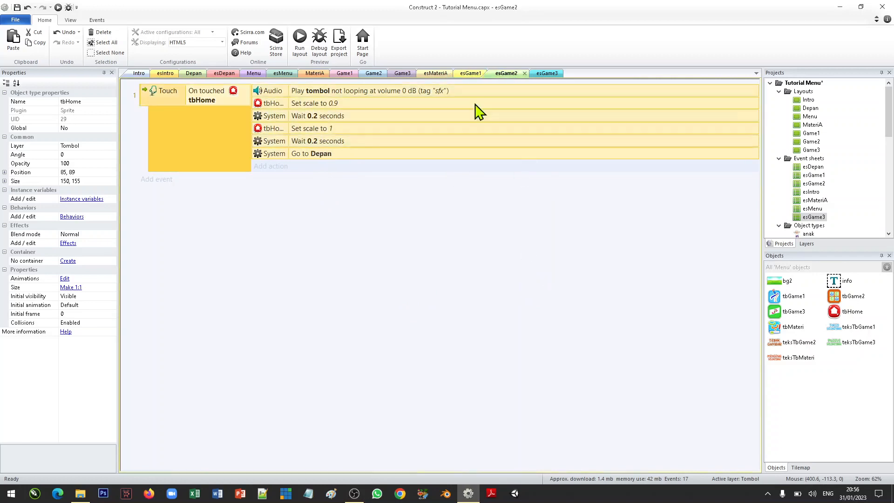
click(331, 156)
double_click(337, 157)
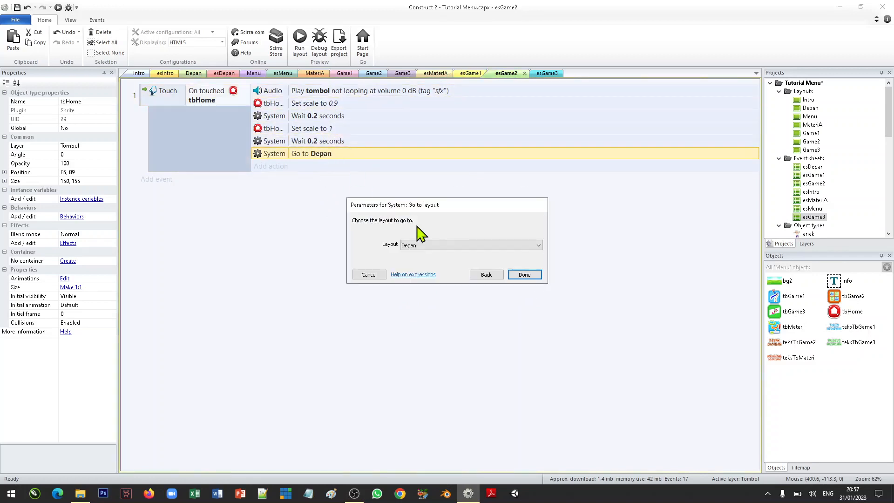
click(435, 247)
click(423, 300)
click(520, 274)
Step: In esGame3, set the layout of the tbHome event's Go to layout action to Menu
click(547, 74)
click(327, 156)
double_click(337, 159)
click(441, 245)
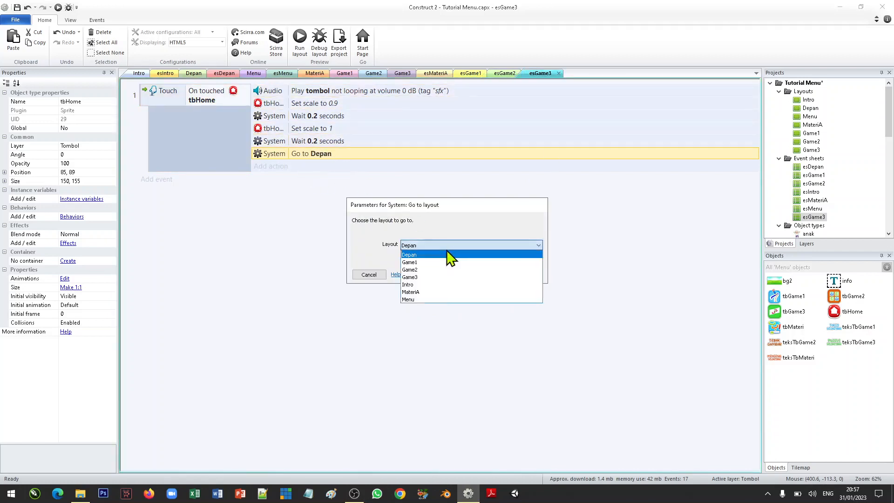
click(429, 300)
click(521, 277)
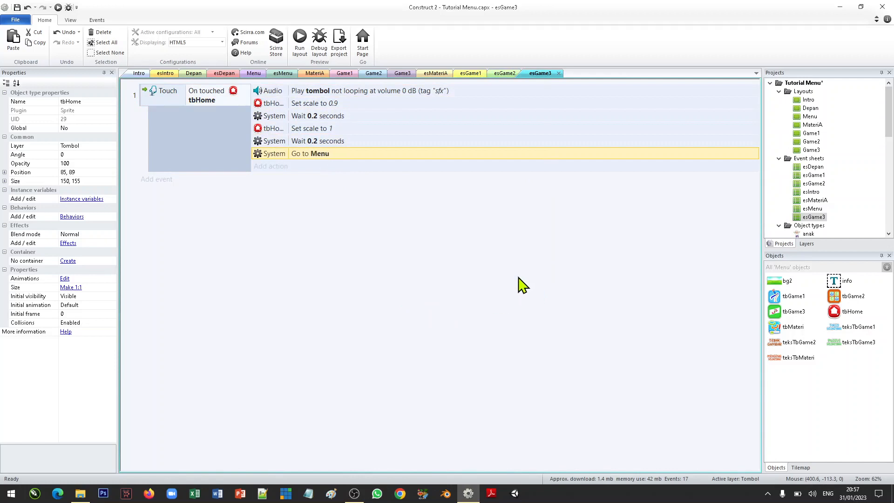
click(383, 255)
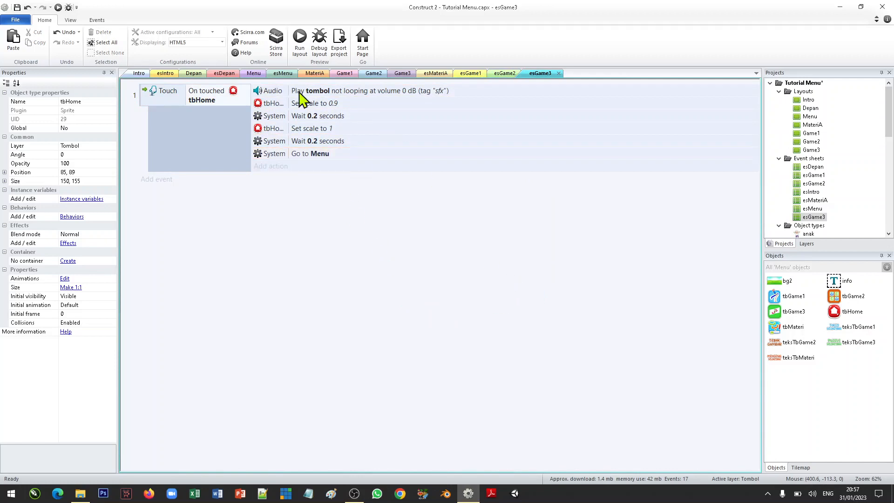
Step: Display the Menu layout's properties and, with the MateriA layout open, set their event sheet to esMateriA
click(282, 73)
click(254, 74)
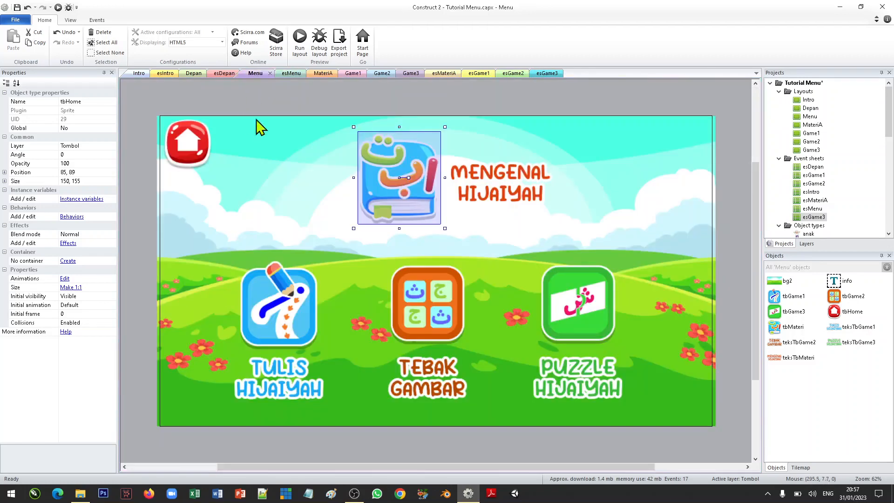
click(301, 103)
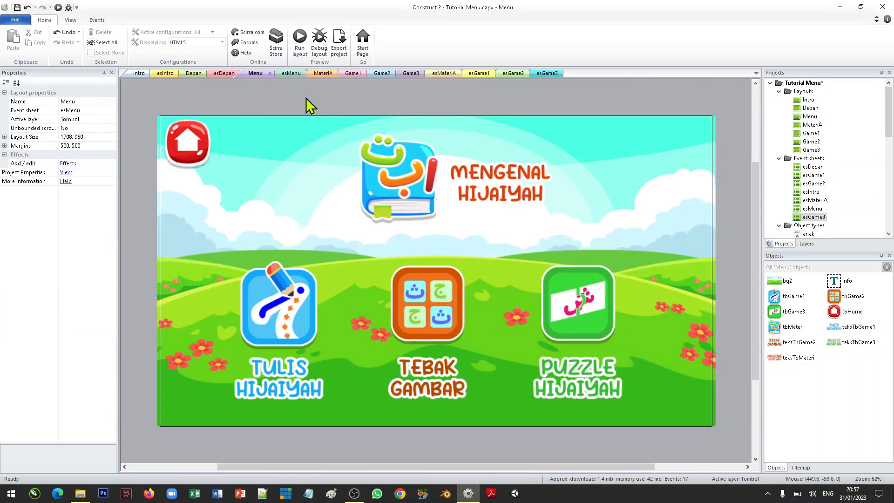
click(319, 74)
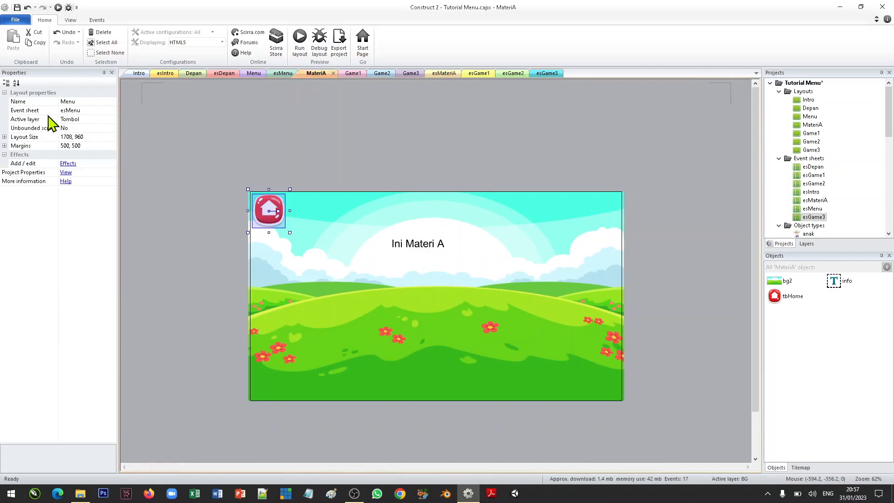
click(112, 111)
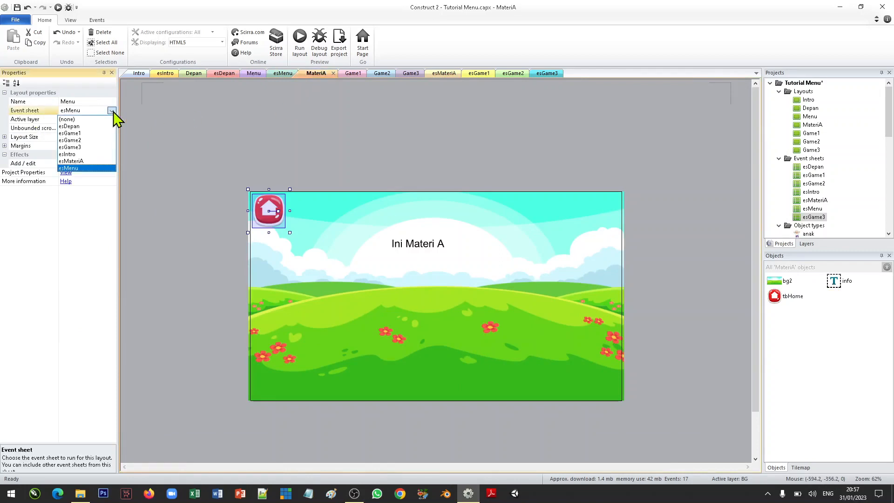
click(89, 161)
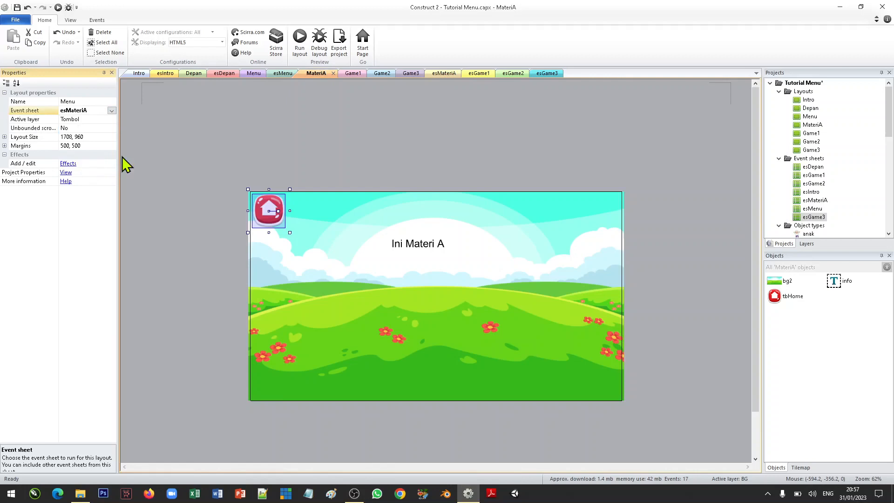
click(365, 119)
Step: Set the event sheet of the Game1 layout to esGame1
click(353, 73)
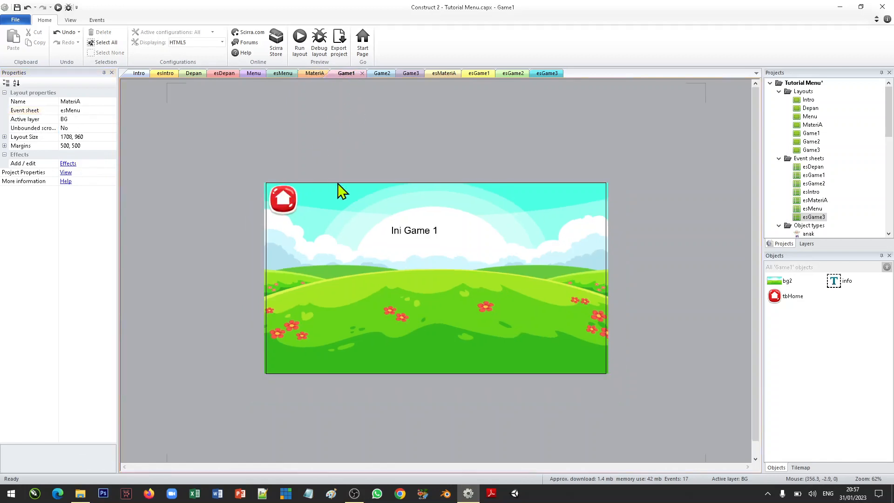
click(112, 113)
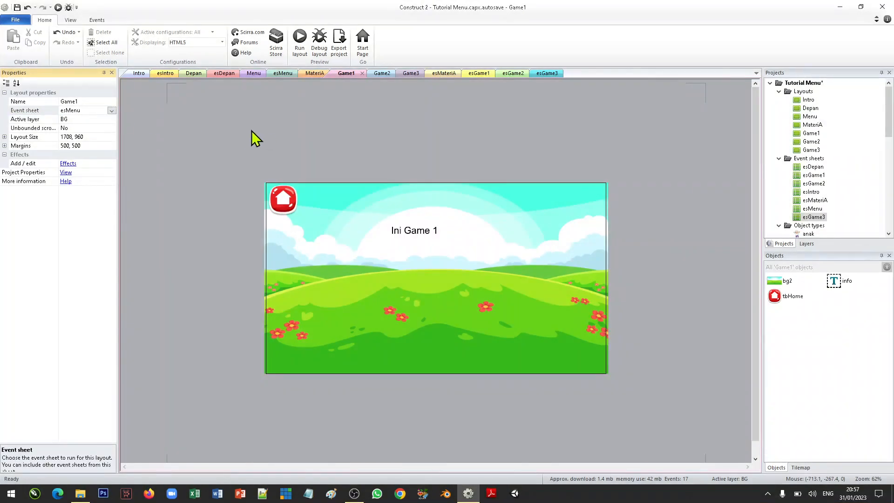
click(112, 110)
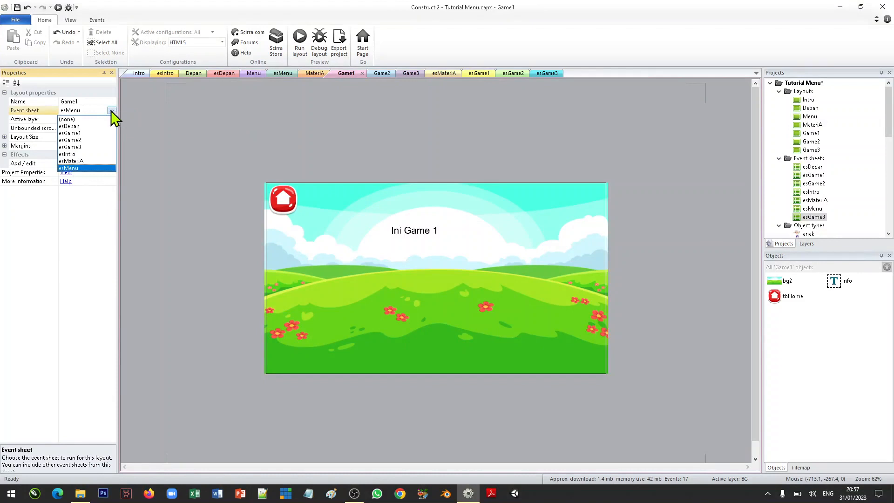
click(87, 133)
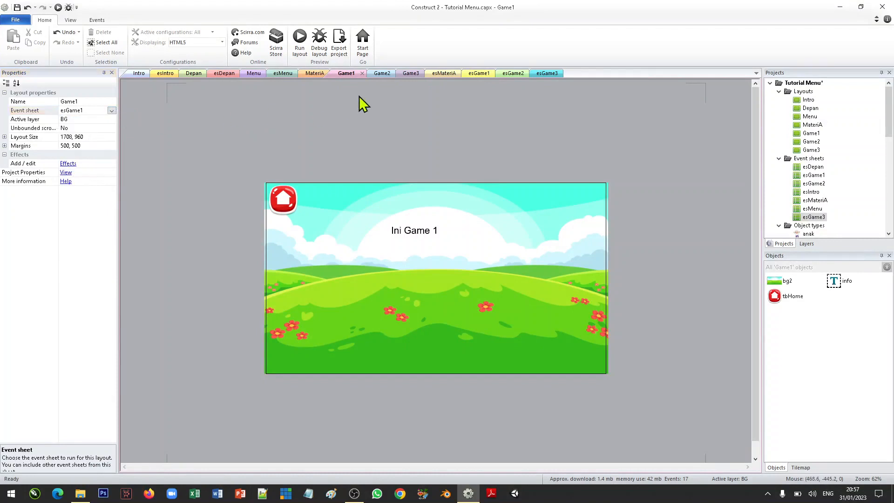
Step: Set the event sheet of the Game2 layout to esGame2
click(382, 74)
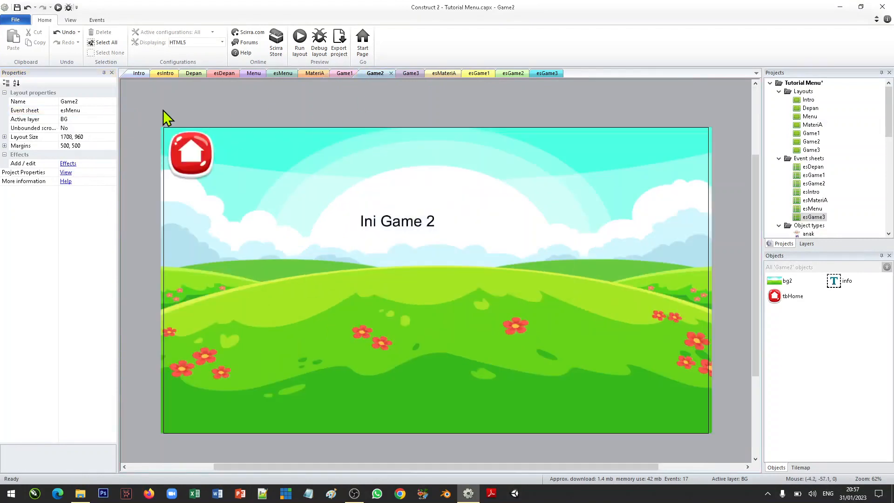
click(114, 112)
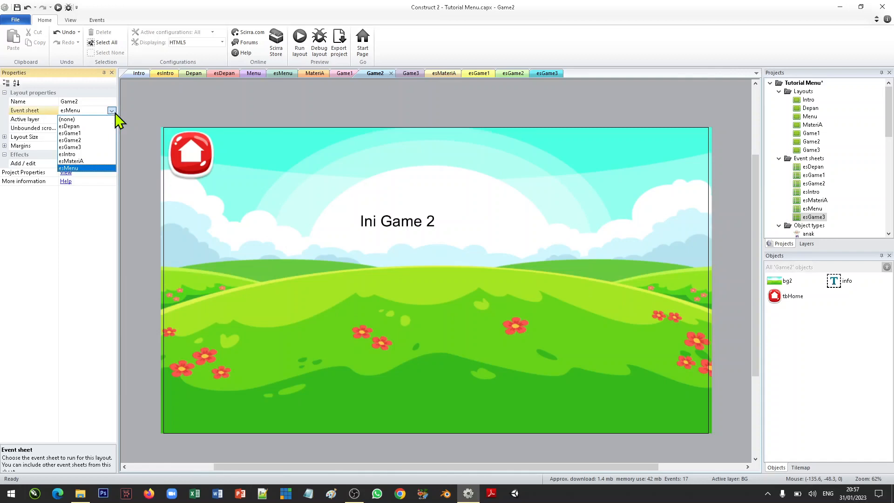
click(99, 143)
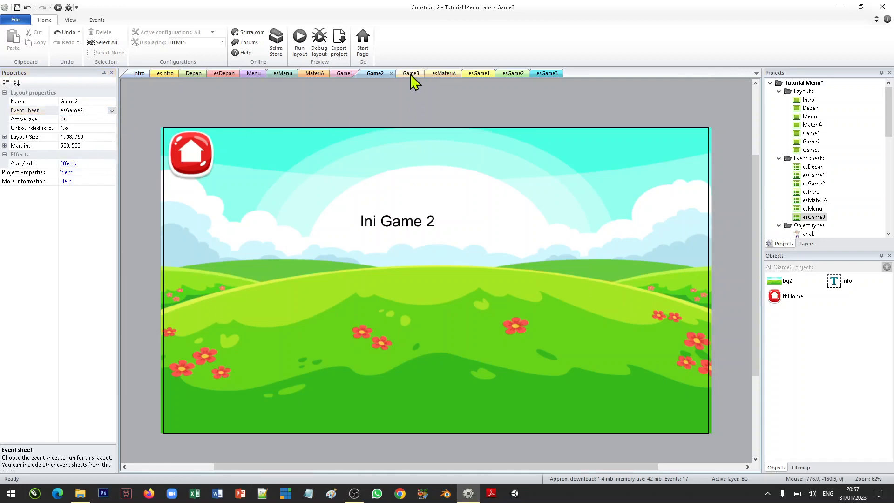
Step: Set the event sheet of the Game3 layout to esGame3
click(410, 74)
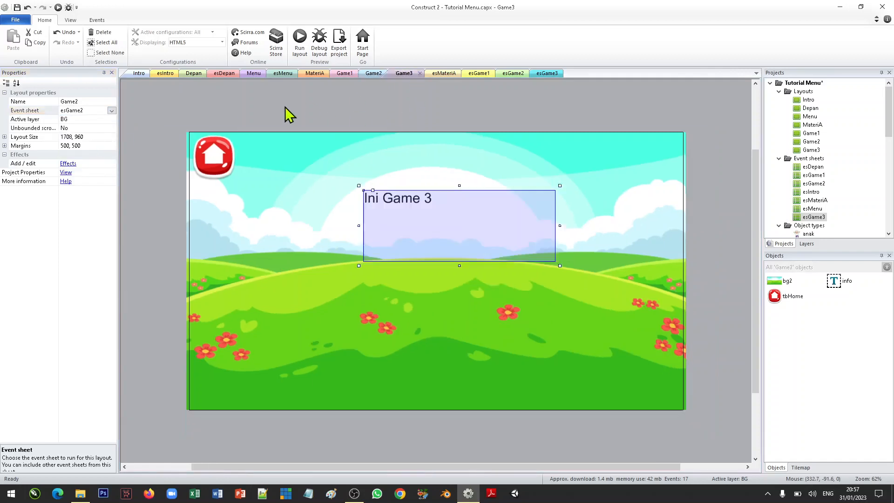
click(114, 112)
click(97, 151)
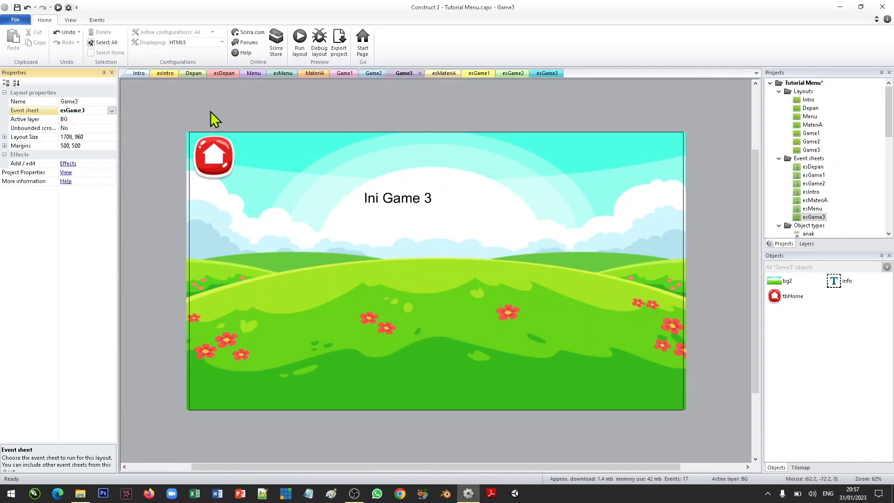
Step: Run a preview of the Menu layout to check its buttons, and close the preview
click(253, 74)
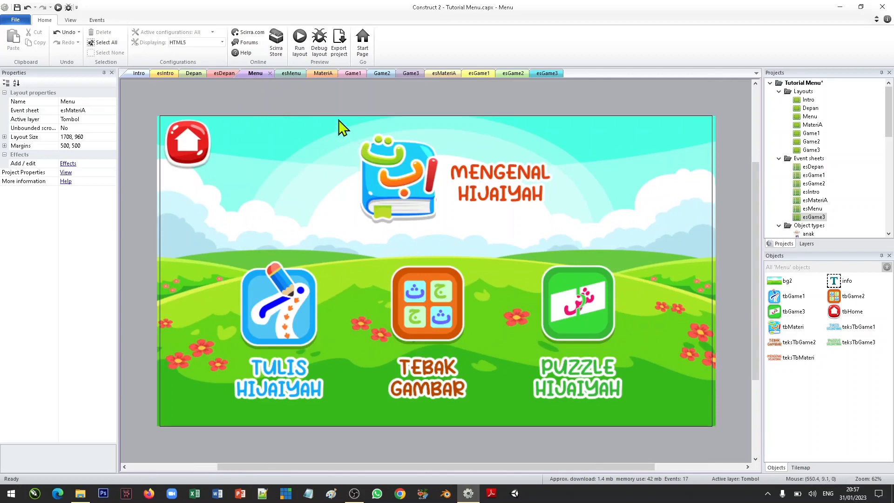
click(298, 51)
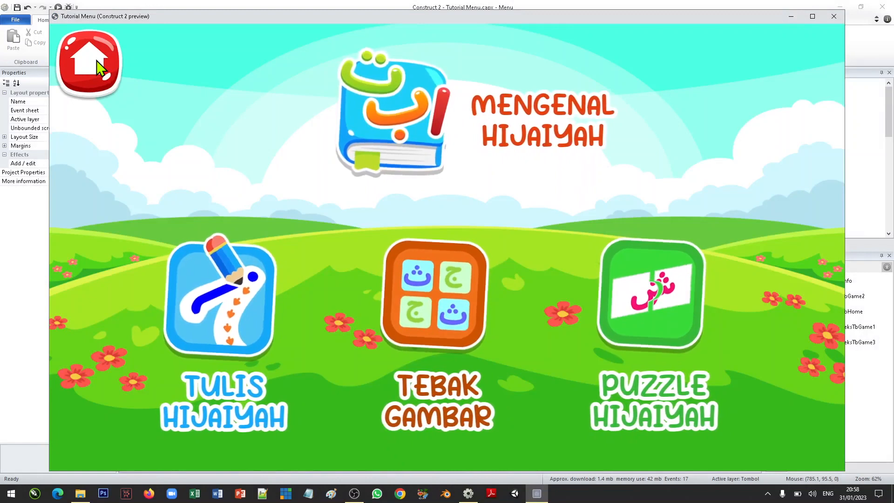
click(834, 16)
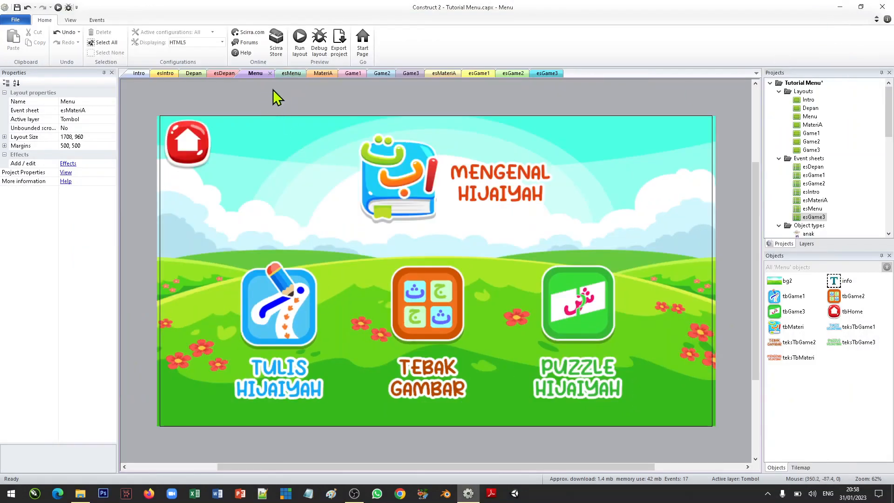
Step: Set the event sheet of the Menu layout to esMenu
click(111, 111)
click(91, 169)
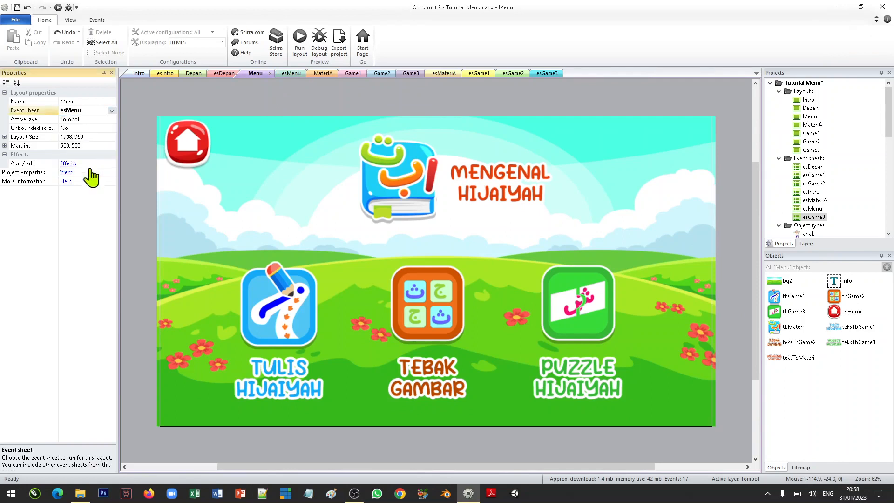
click(252, 74)
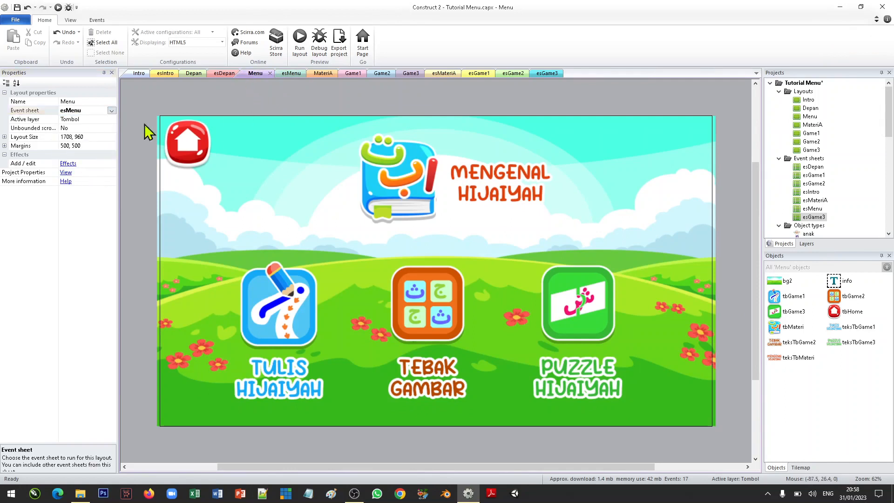
Step: Set the event sheet of the MateriA layout to esMateriA
click(323, 74)
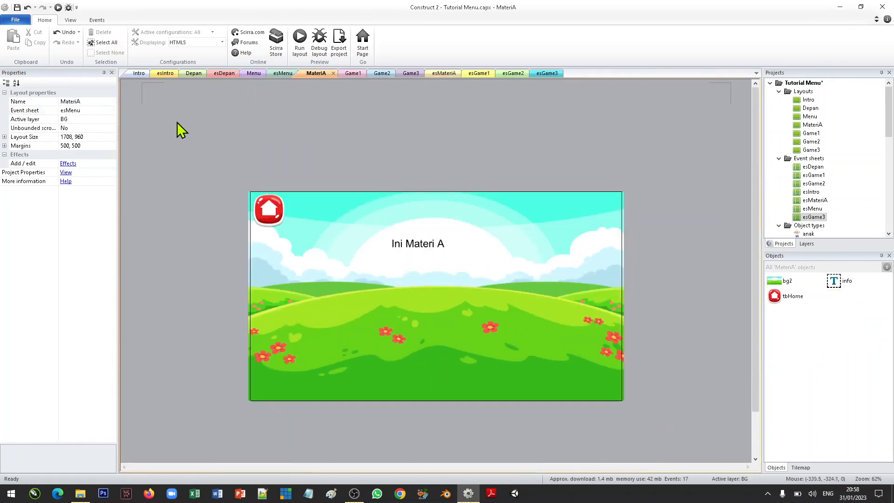
click(114, 114)
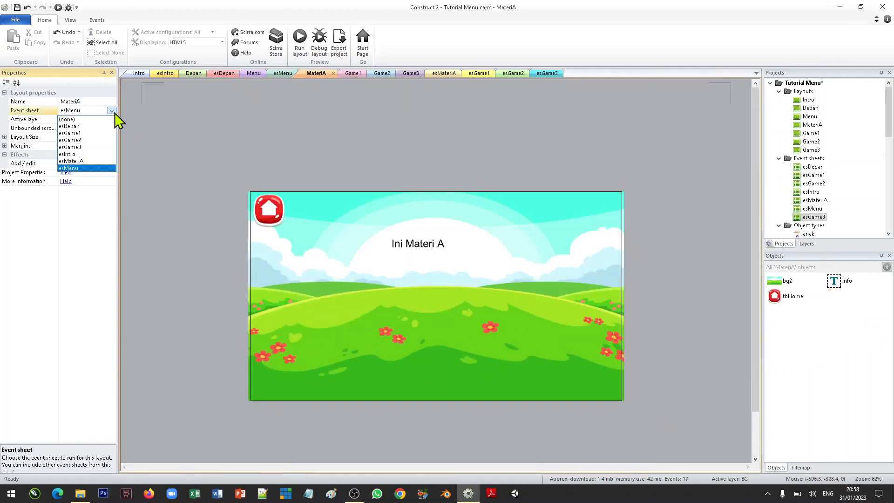
click(97, 167)
Step: In the esMenu event sheet, add a System Go to layout action targeting Game1 to the tbGame1 touch event
click(251, 74)
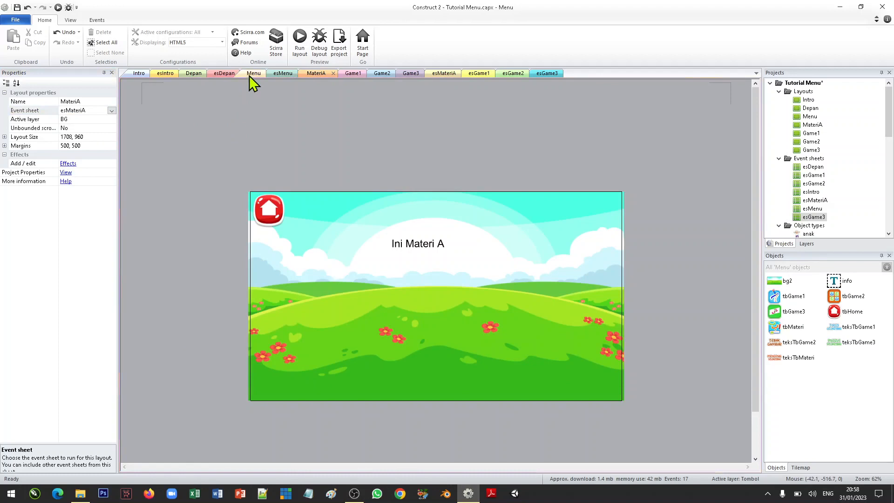
click(289, 74)
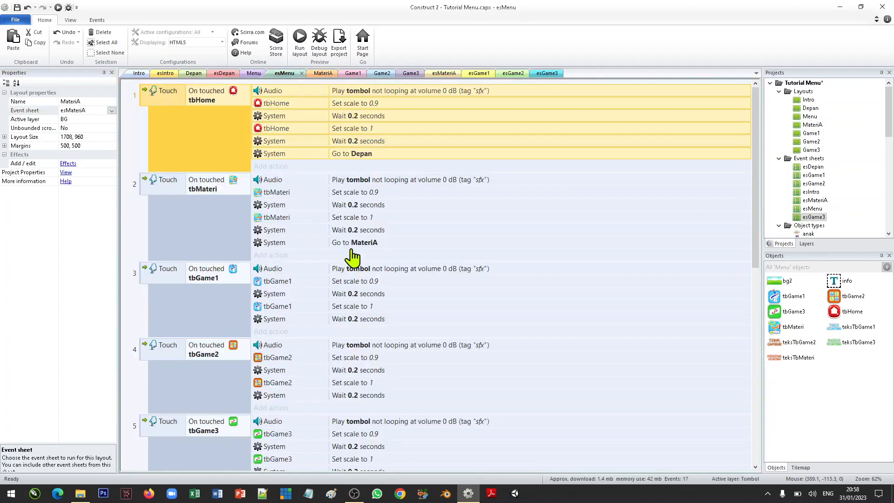
scroll(370, 259, down, 1)
scroll(238, 249, down, 1)
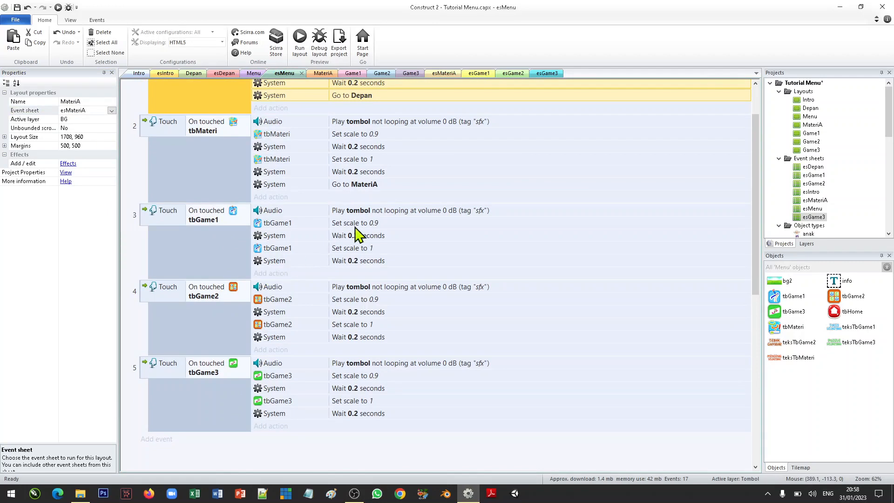
click(283, 275)
double_click(339, 177)
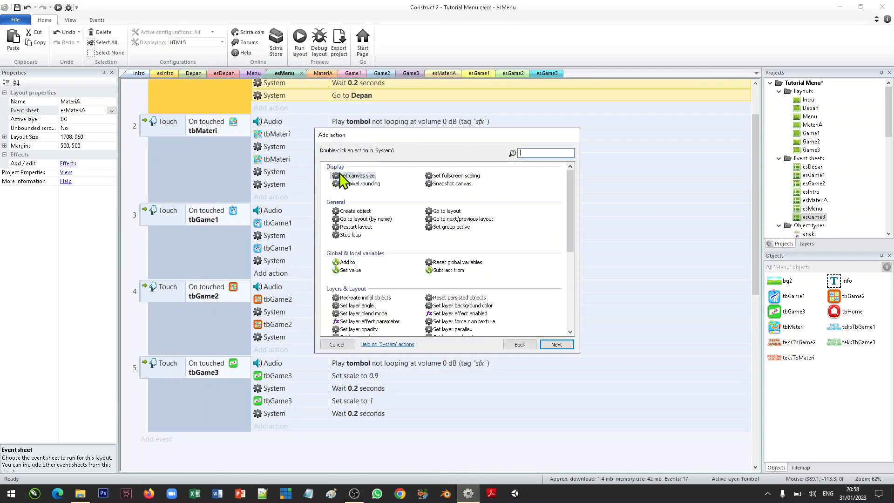
click(447, 211)
double_click(447, 212)
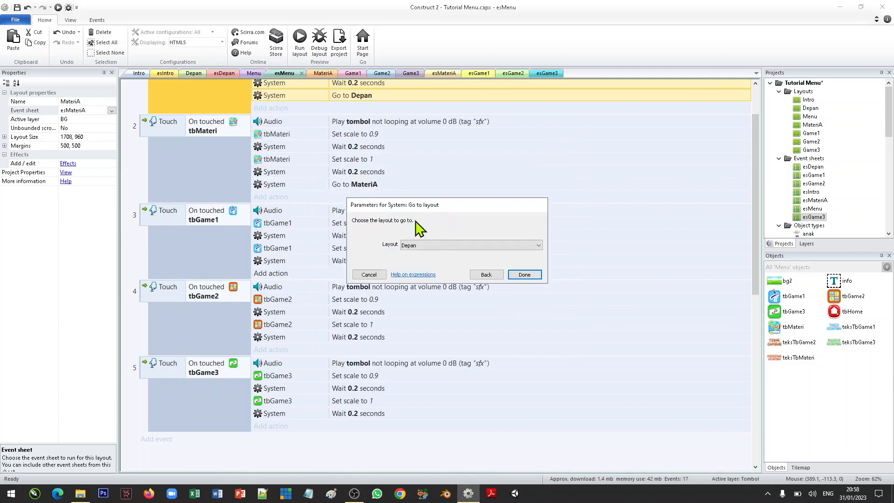
click(425, 245)
click(422, 262)
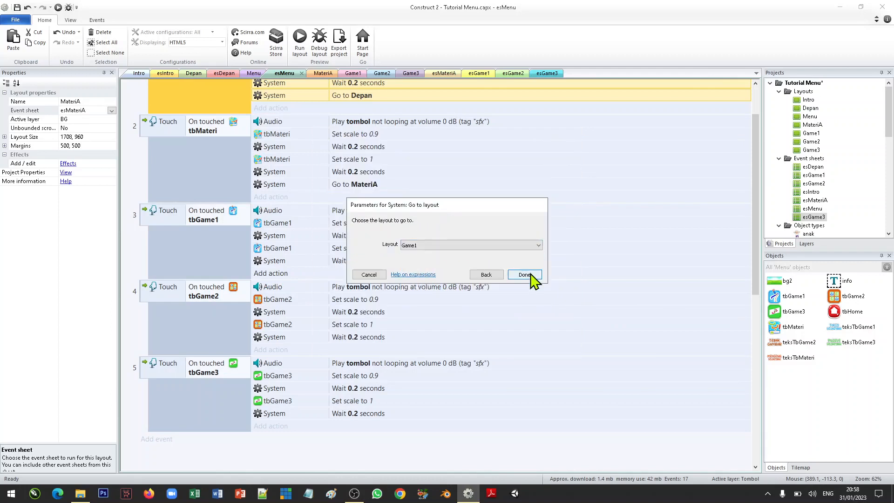
click(527, 275)
Step: Copy the Go to Game1 action and paste it after the last wait action of the tbGame2 touch event
scroll(293, 316, down, 1)
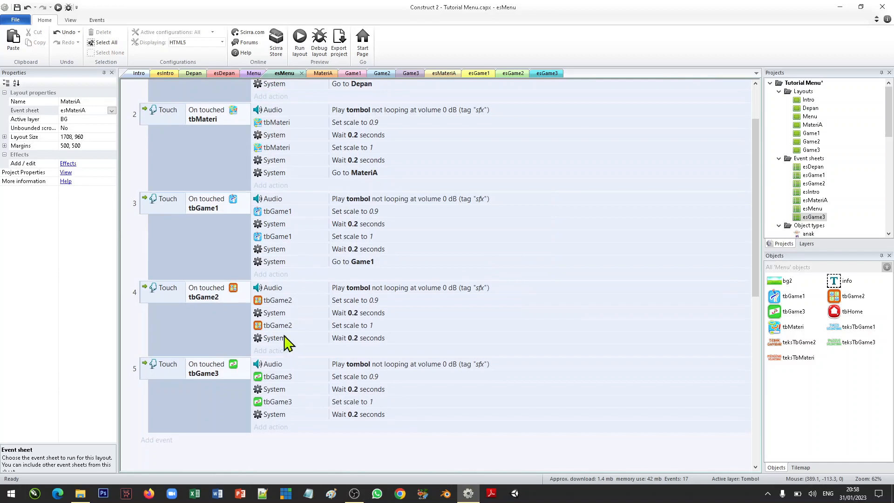
click(283, 351)
click(343, 345)
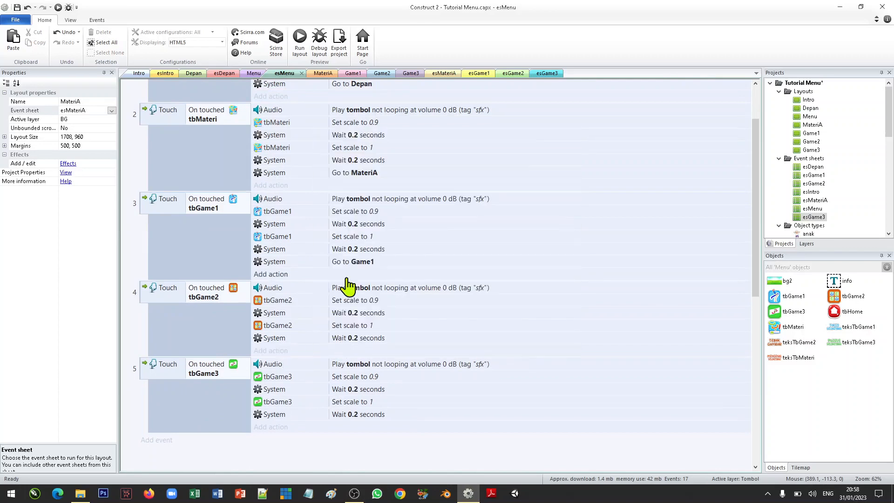
click(284, 264)
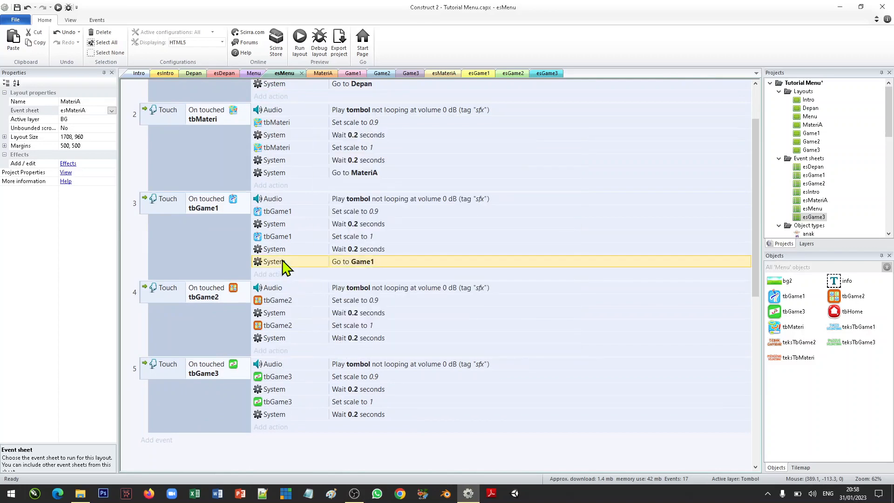
right_click(283, 262)
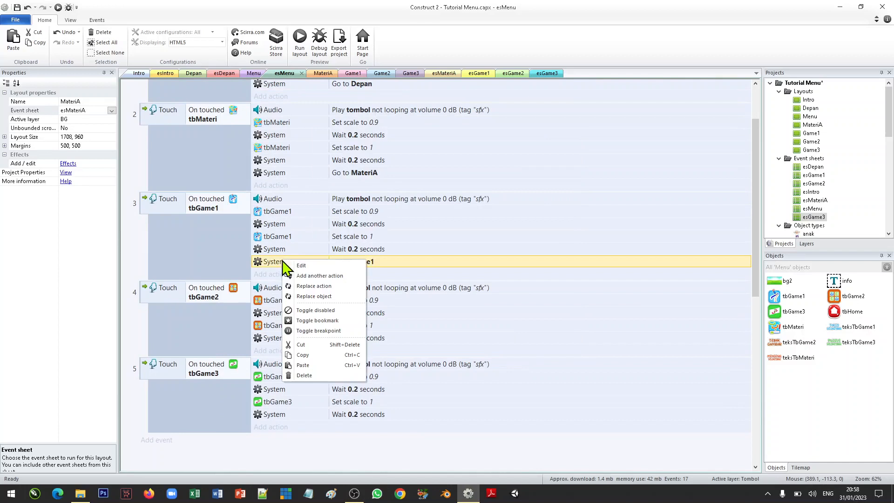
click(310, 350)
click(290, 339)
right_click(291, 338)
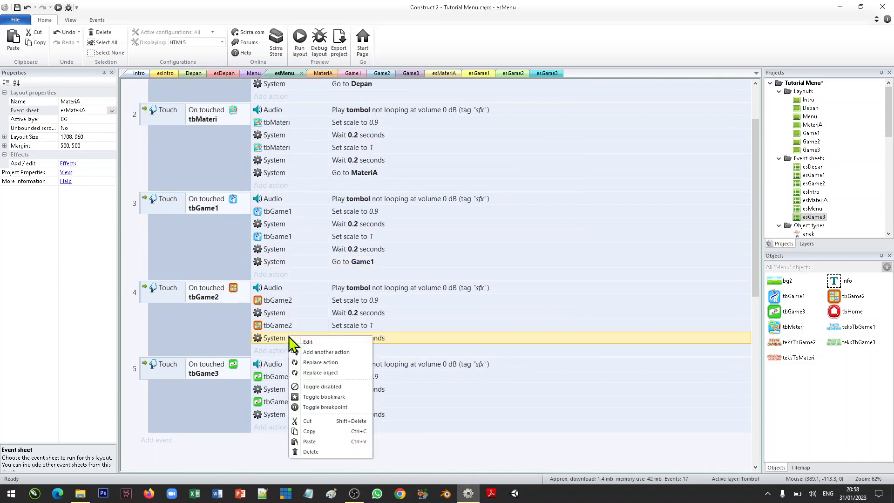
click(328, 443)
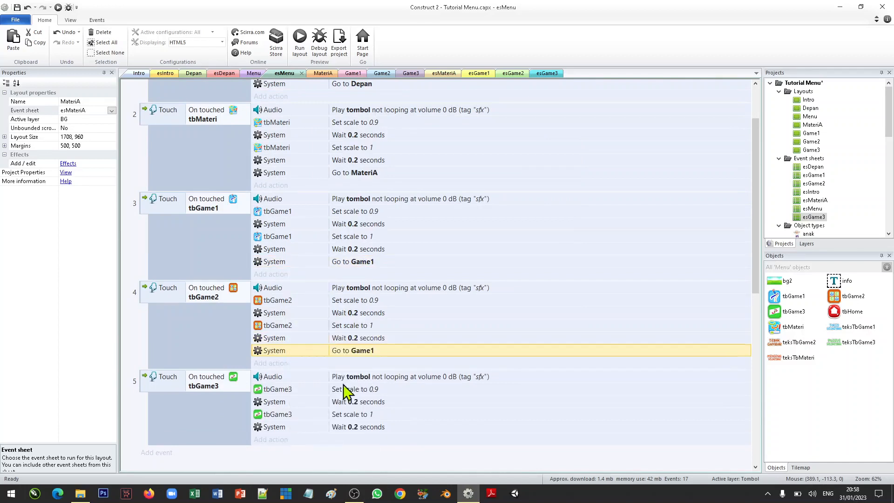
Step: Change the target layout of the pasted action in the tbGame2 event to Game2
double_click(369, 354)
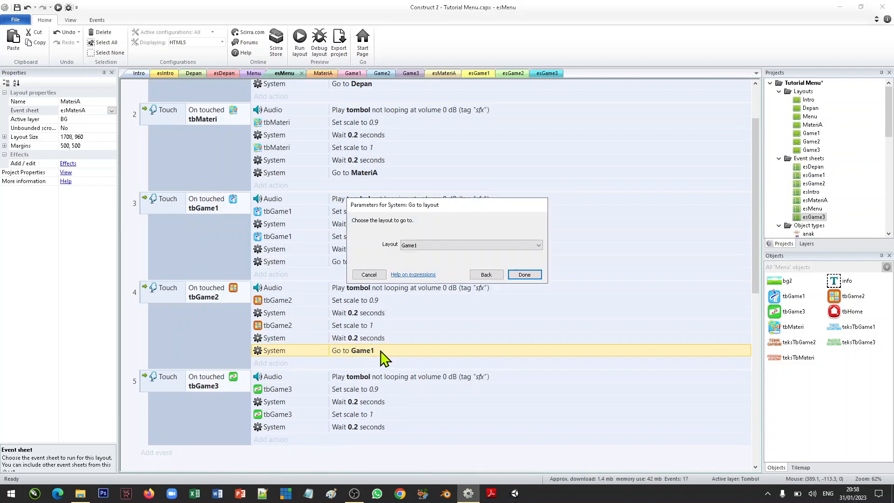
click(455, 246)
click(434, 270)
click(514, 275)
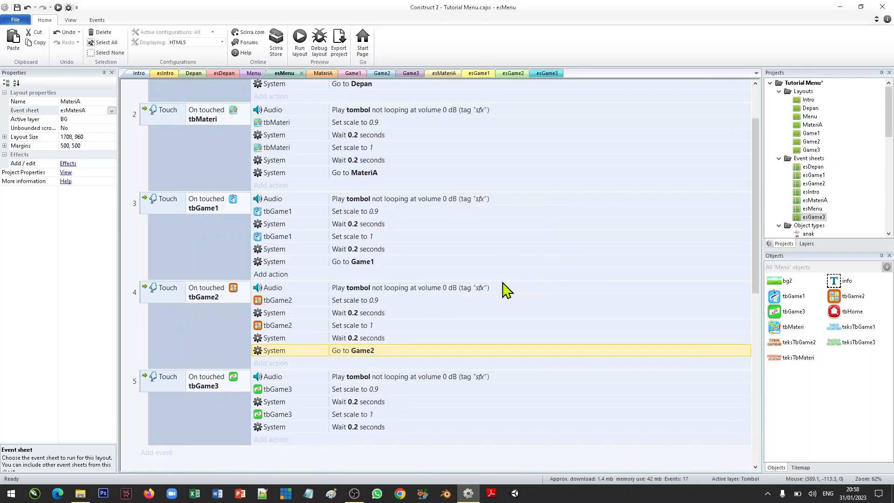
Step: Paste the Go to layout action at the end of the tbGame3 touch event and set its layout to Game3
click(297, 430)
right_click(300, 435)
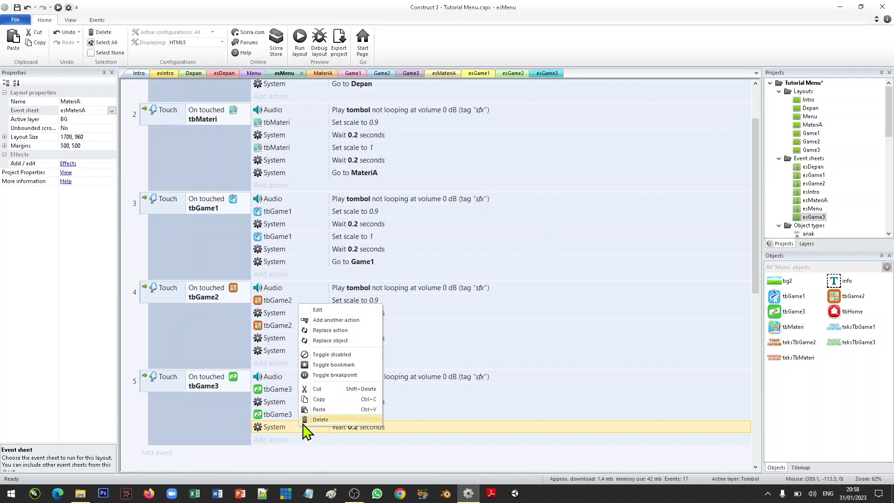
click(336, 412)
scroll(368, 425, down, 1)
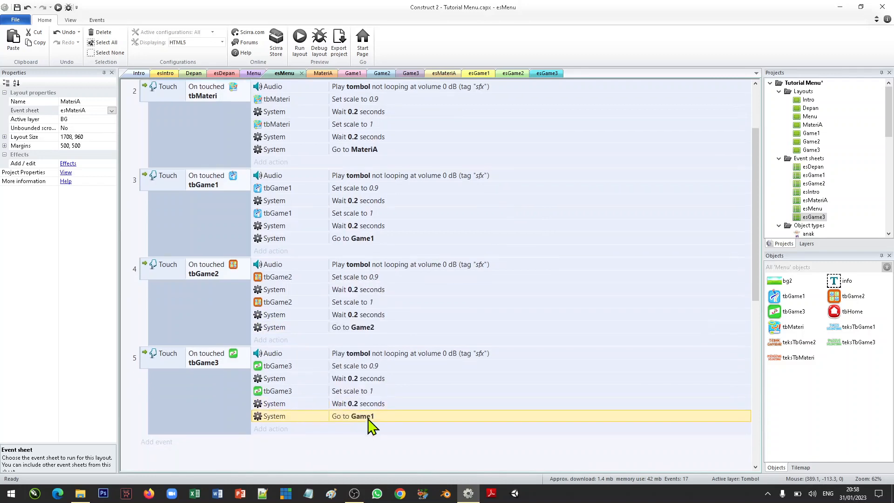
double_click(373, 422)
click(444, 246)
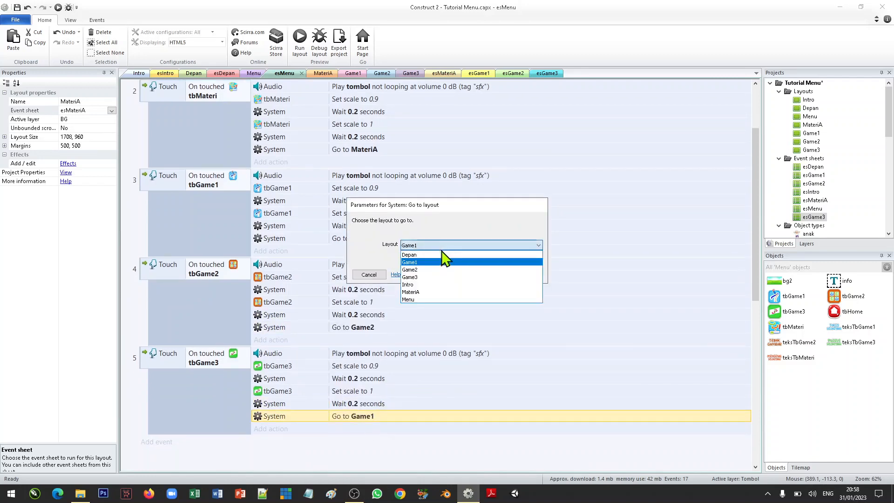
click(409, 277)
click(525, 276)
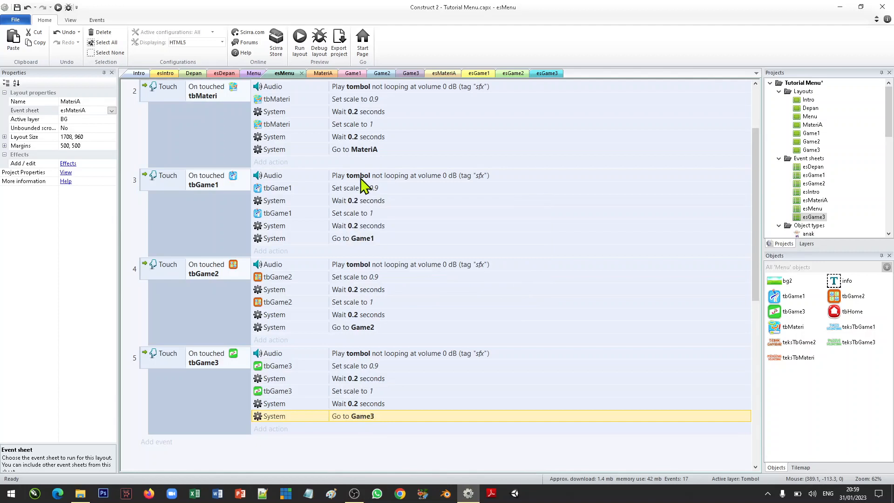
Step: Preview the Menu layout and test the Mengenal Hijaiyah button and the three game buttons, returning with the home button each time
click(256, 73)
click(300, 52)
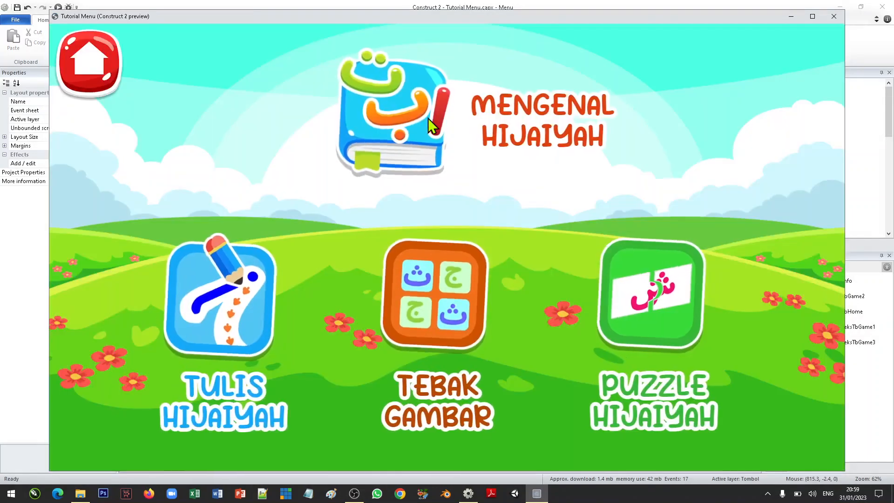
click(405, 145)
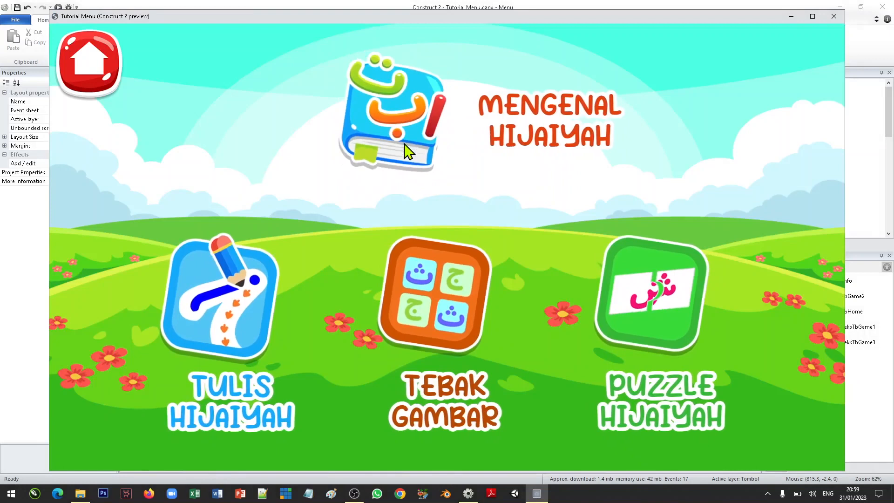
click(111, 82)
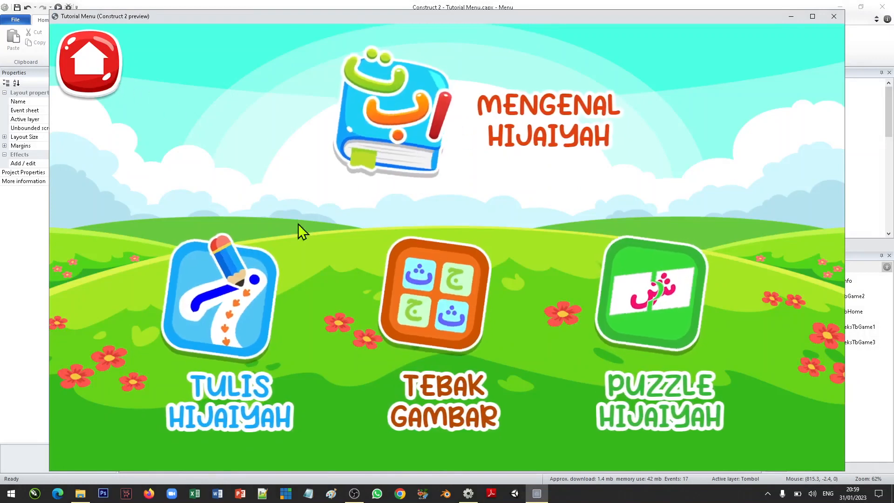
click(269, 281)
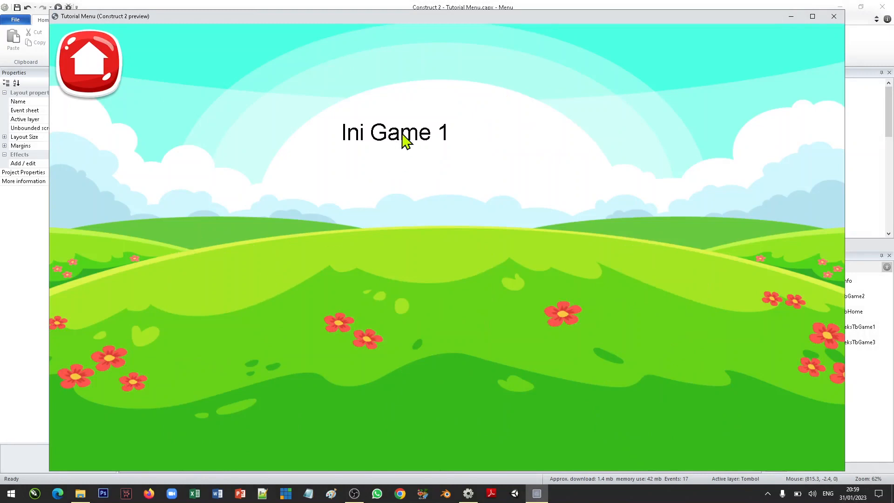
click(100, 74)
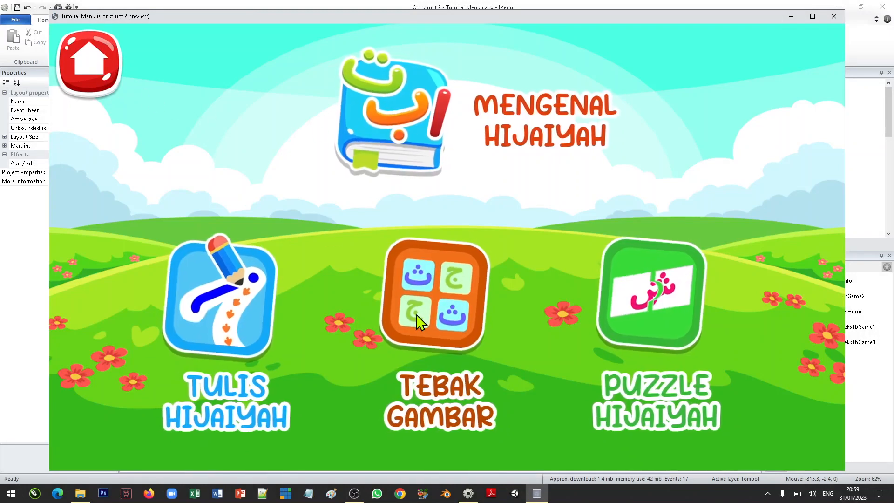
click(429, 308)
click(97, 95)
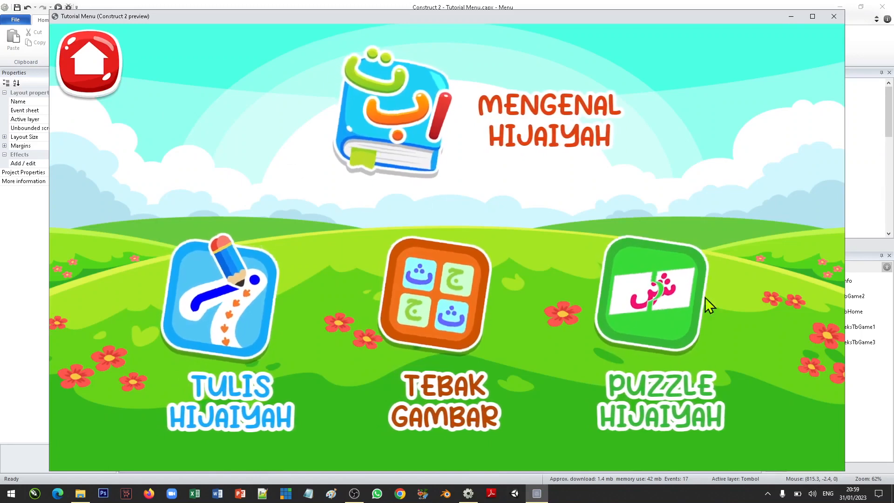
click(689, 295)
click(91, 71)
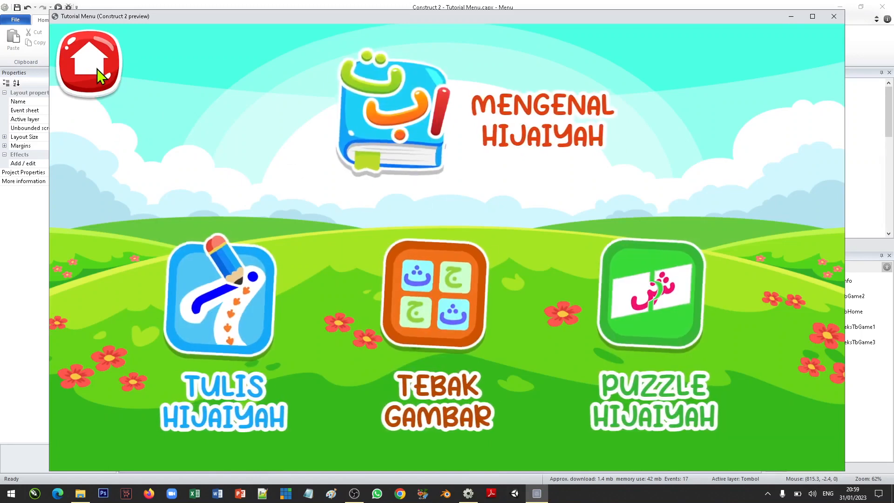
Step: Test the Menu page's home button and the front page's play button in the preview, and exit the game
click(97, 69)
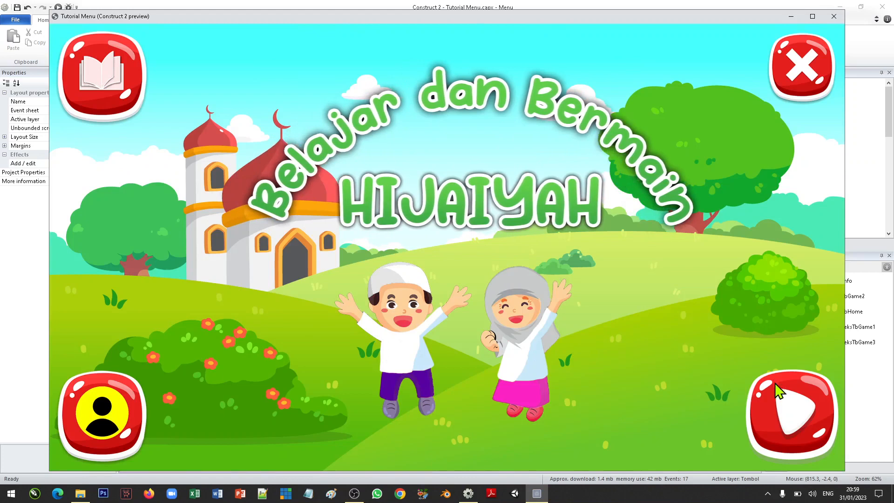
click(784, 405)
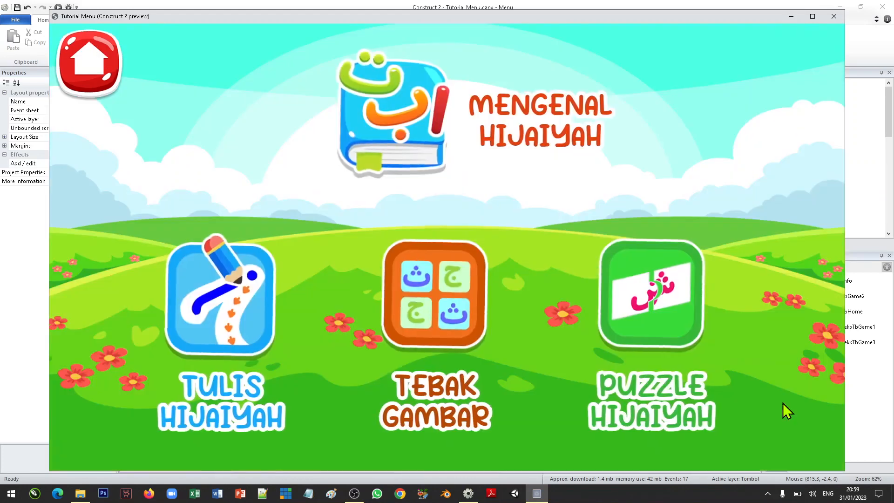
click(92, 65)
click(783, 77)
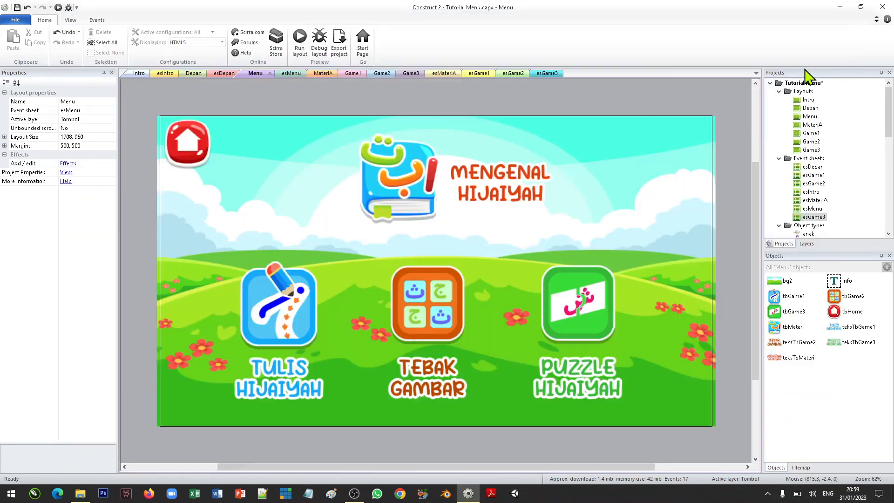